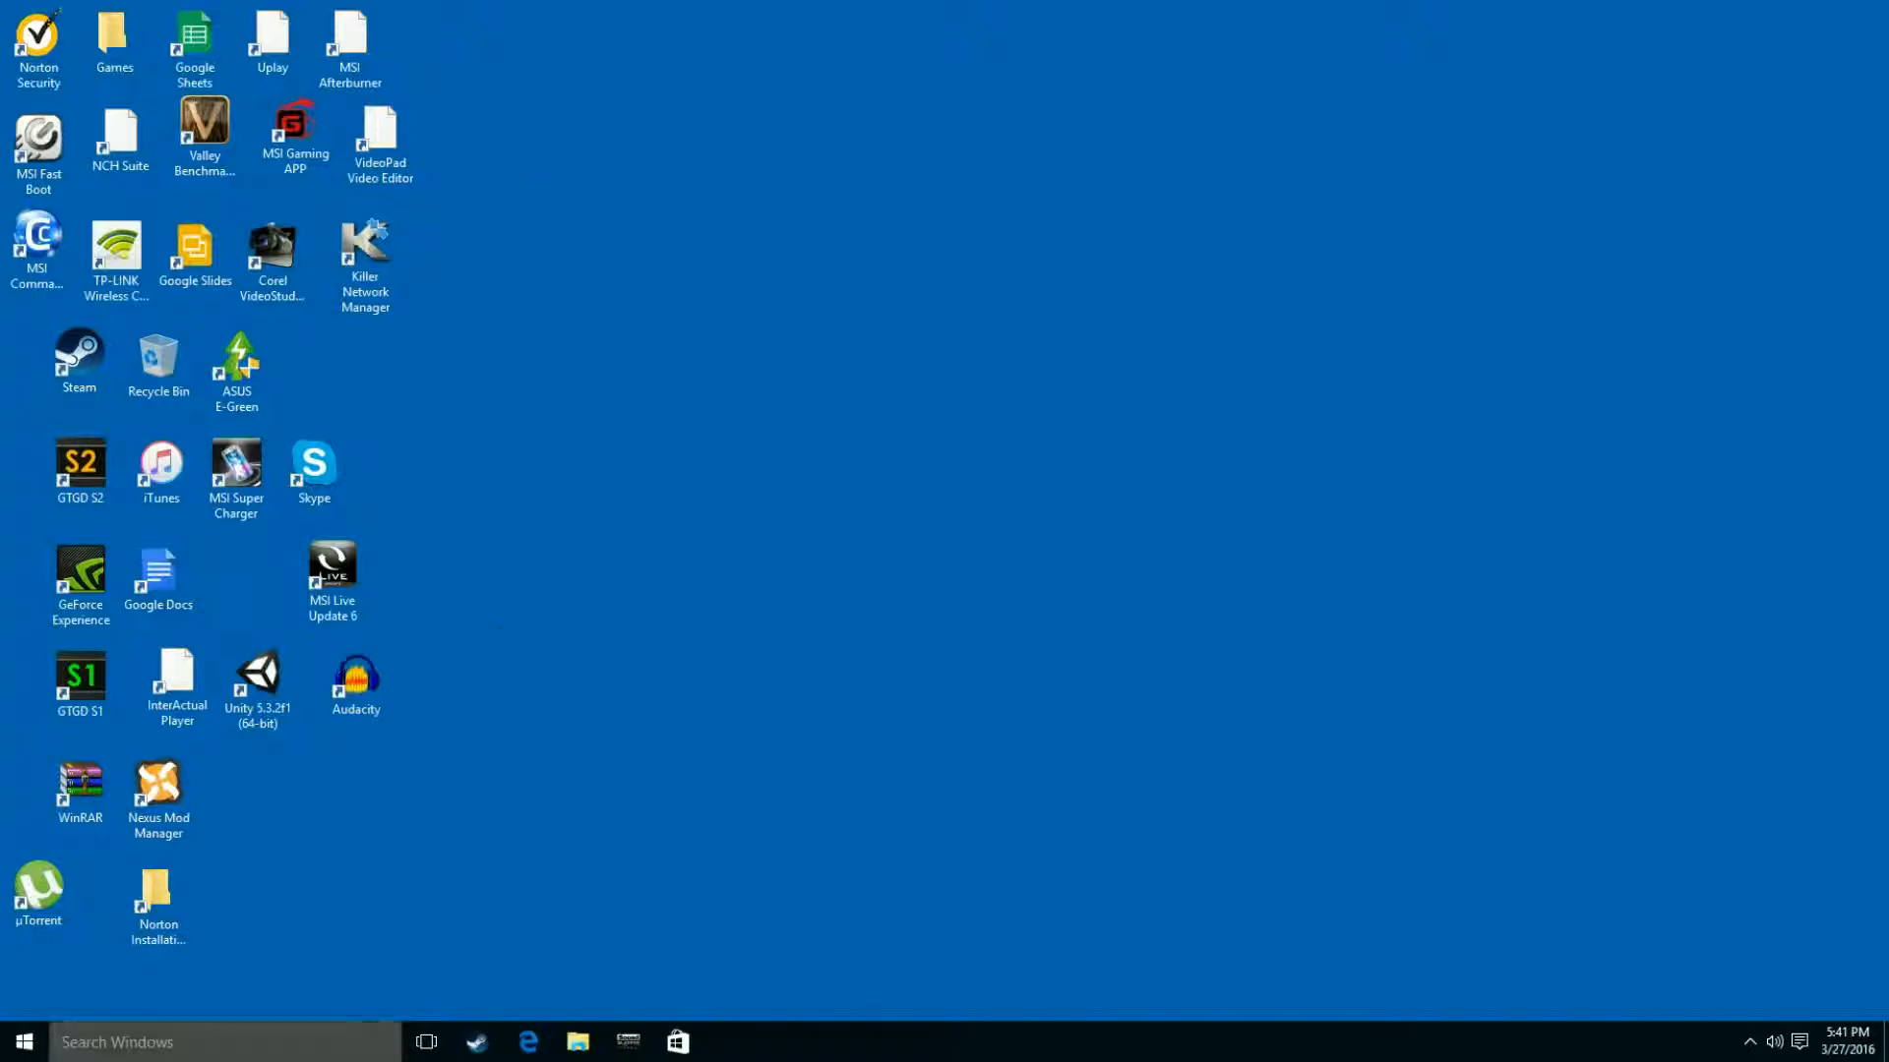
pyautogui.click(243, 1056)
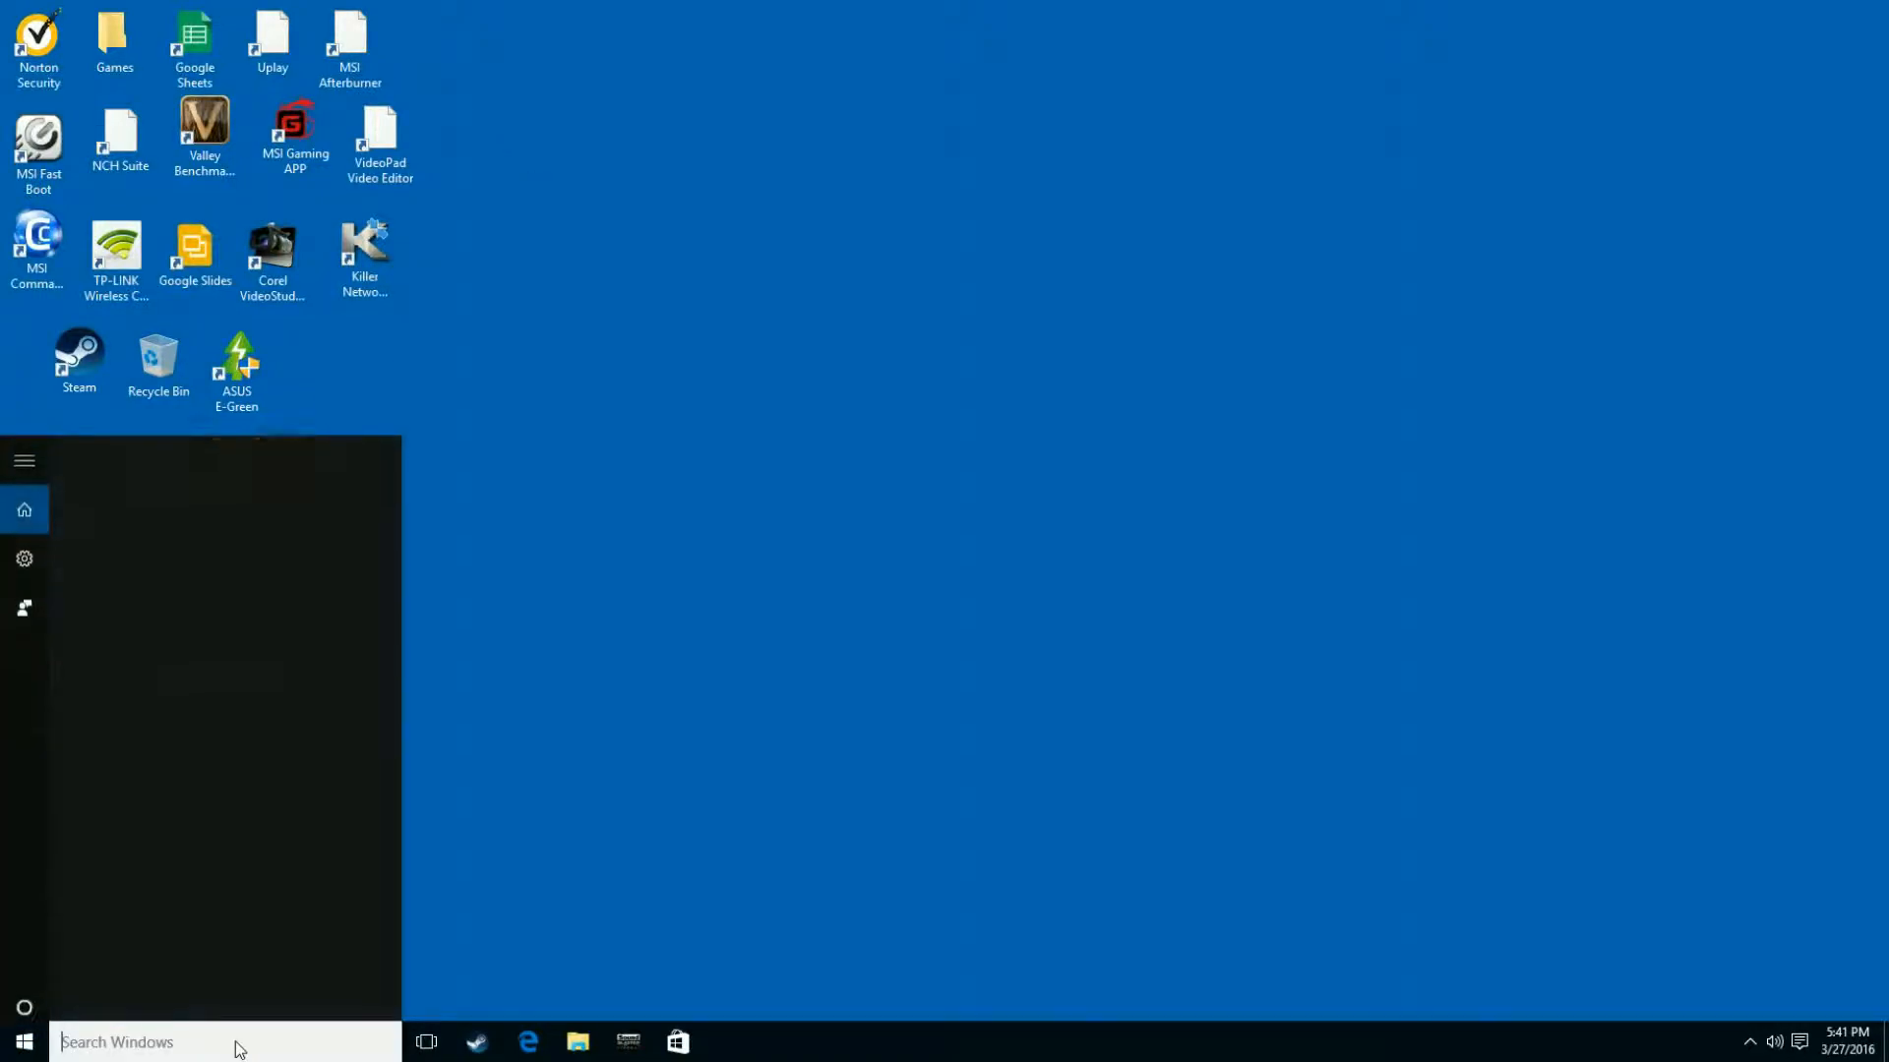
pyautogui.click(24, 995)
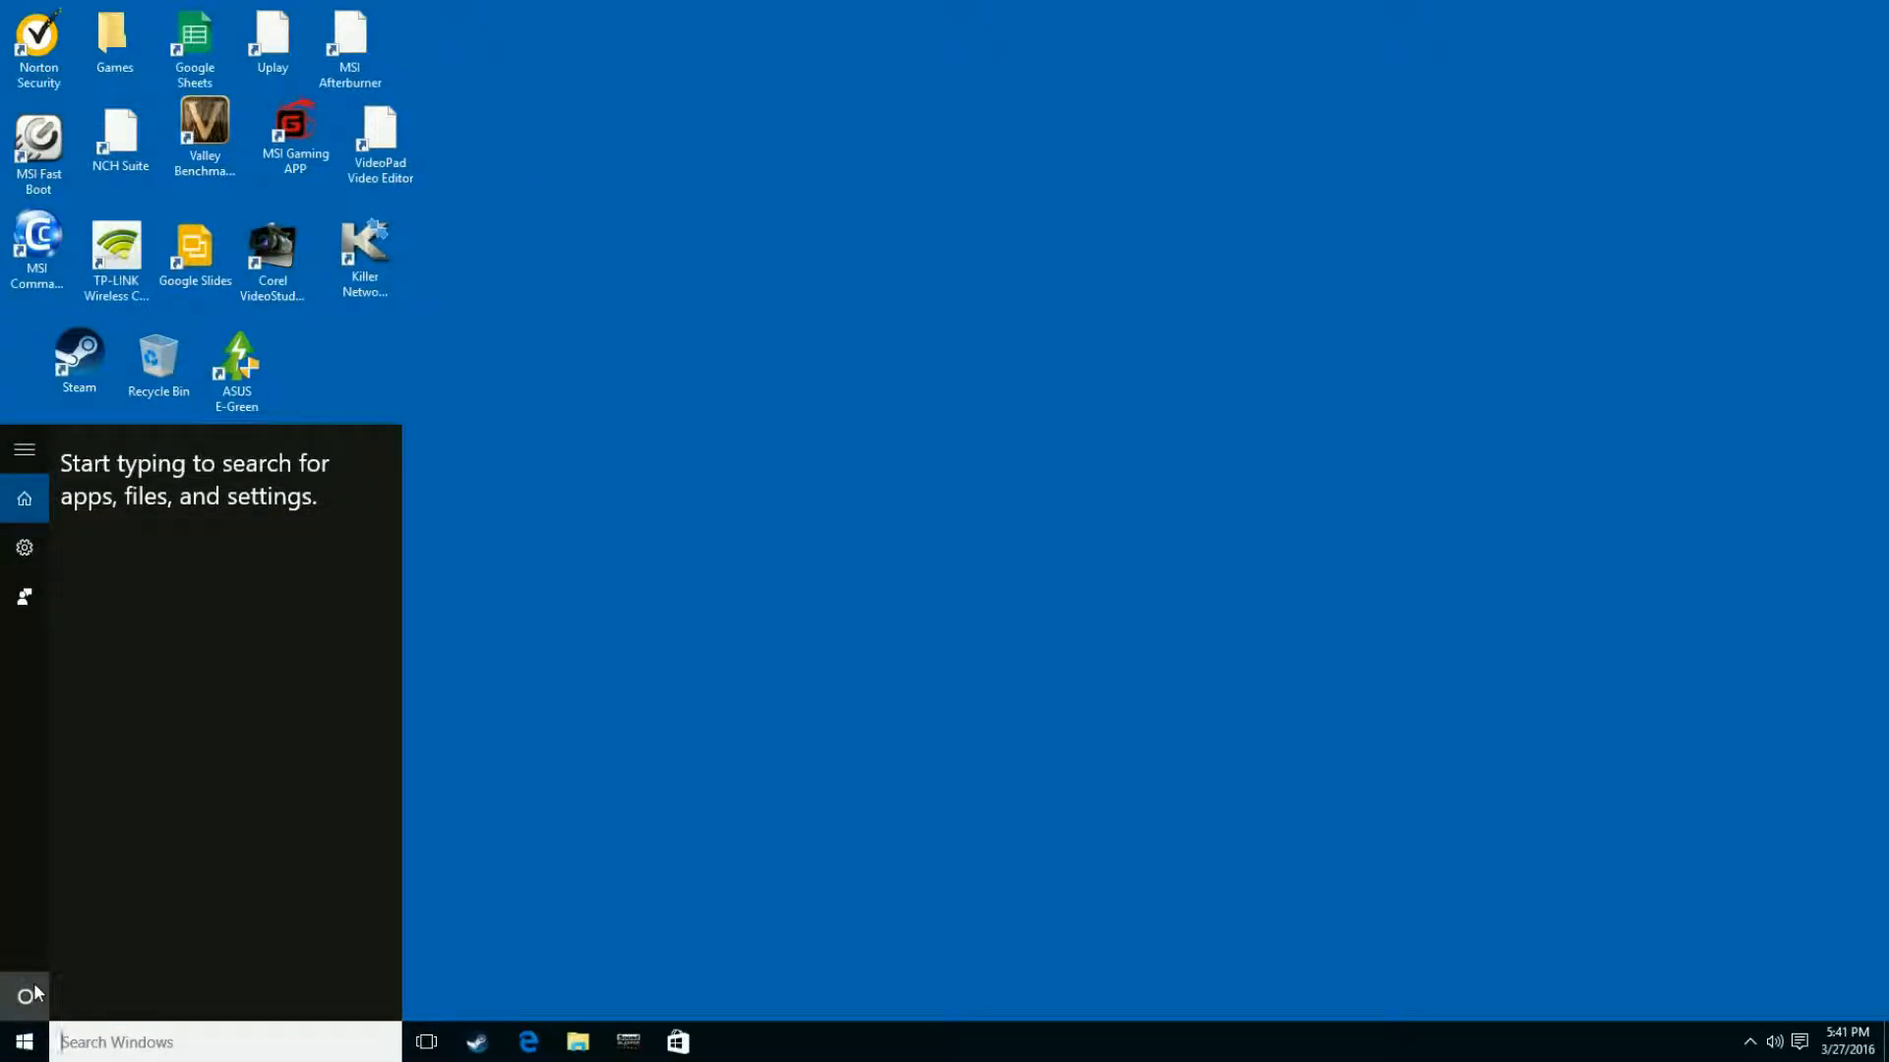
pyautogui.click(1142, 547)
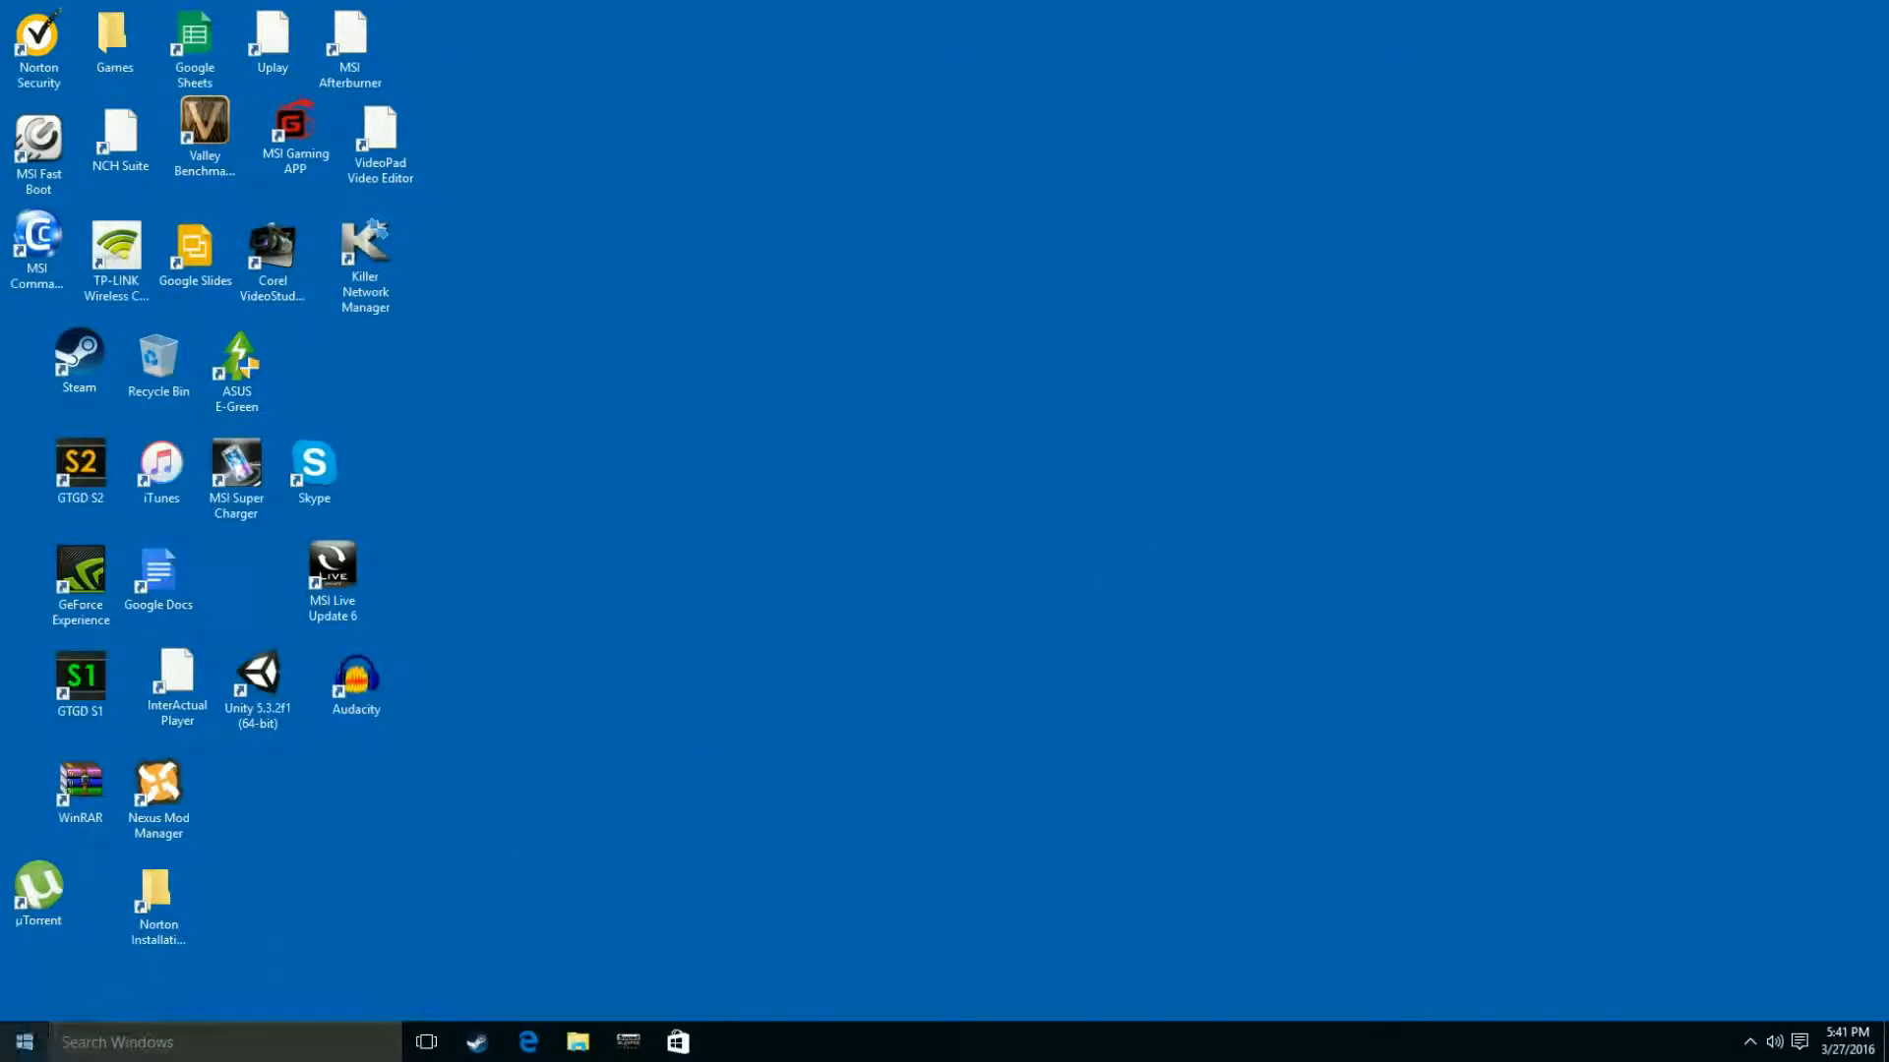
# Open the Accounts category in Windows Settings and review the account and Sync your settings pages.
pyautogui.click(25, 1041)
pyautogui.click(92, 940)
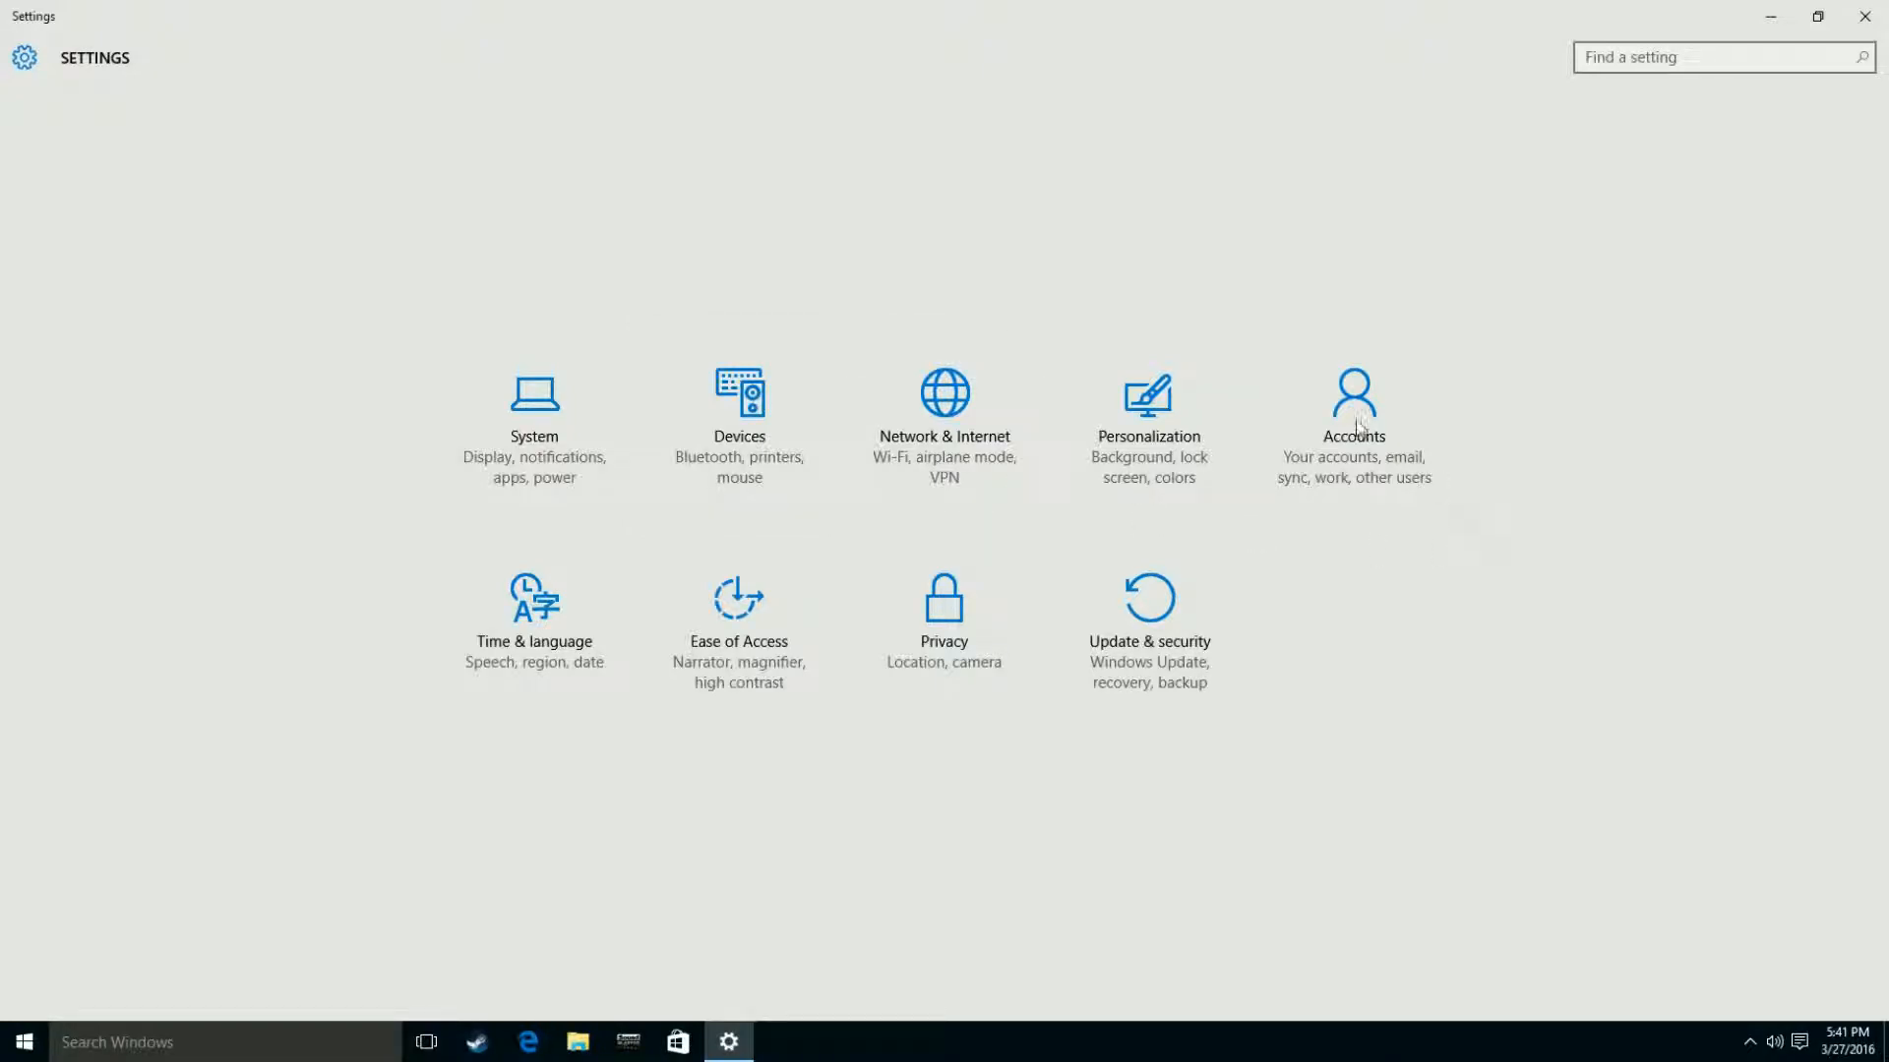
pyautogui.click(1242, 448)
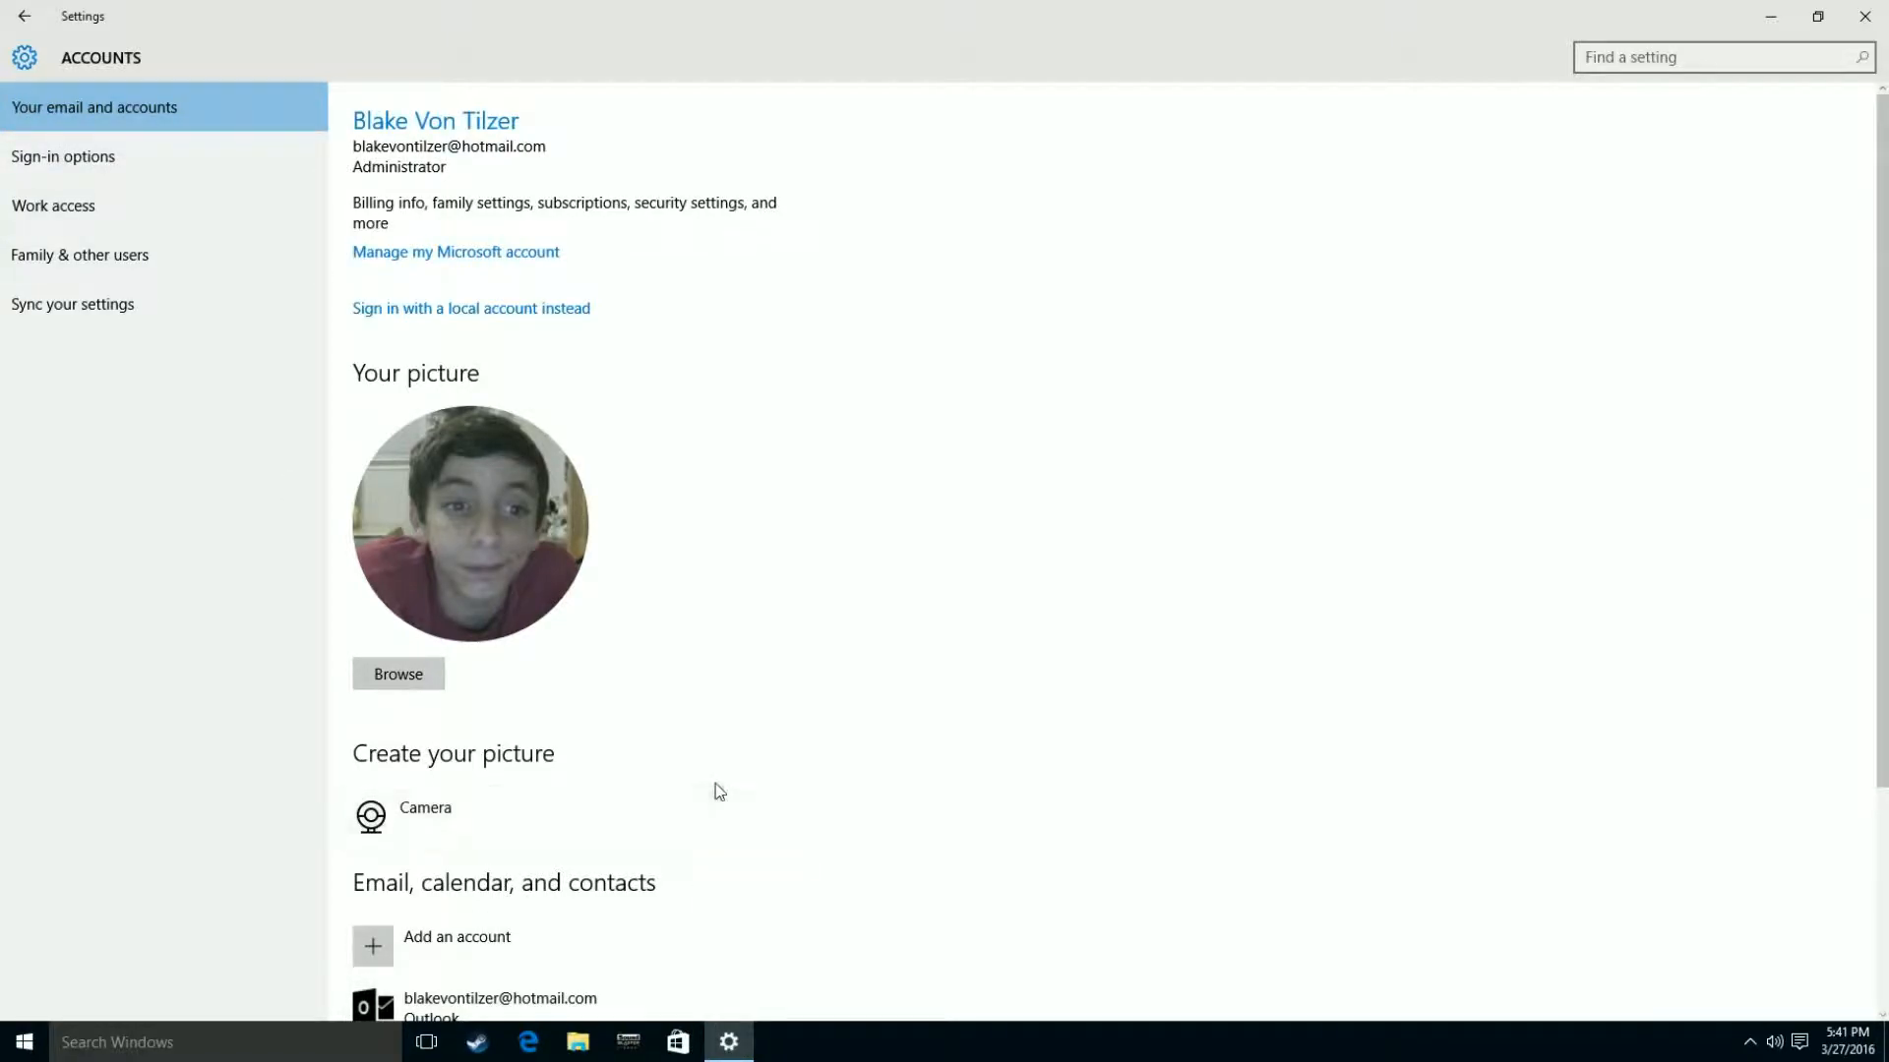
pyautogui.scroll(-3, 717, 788)
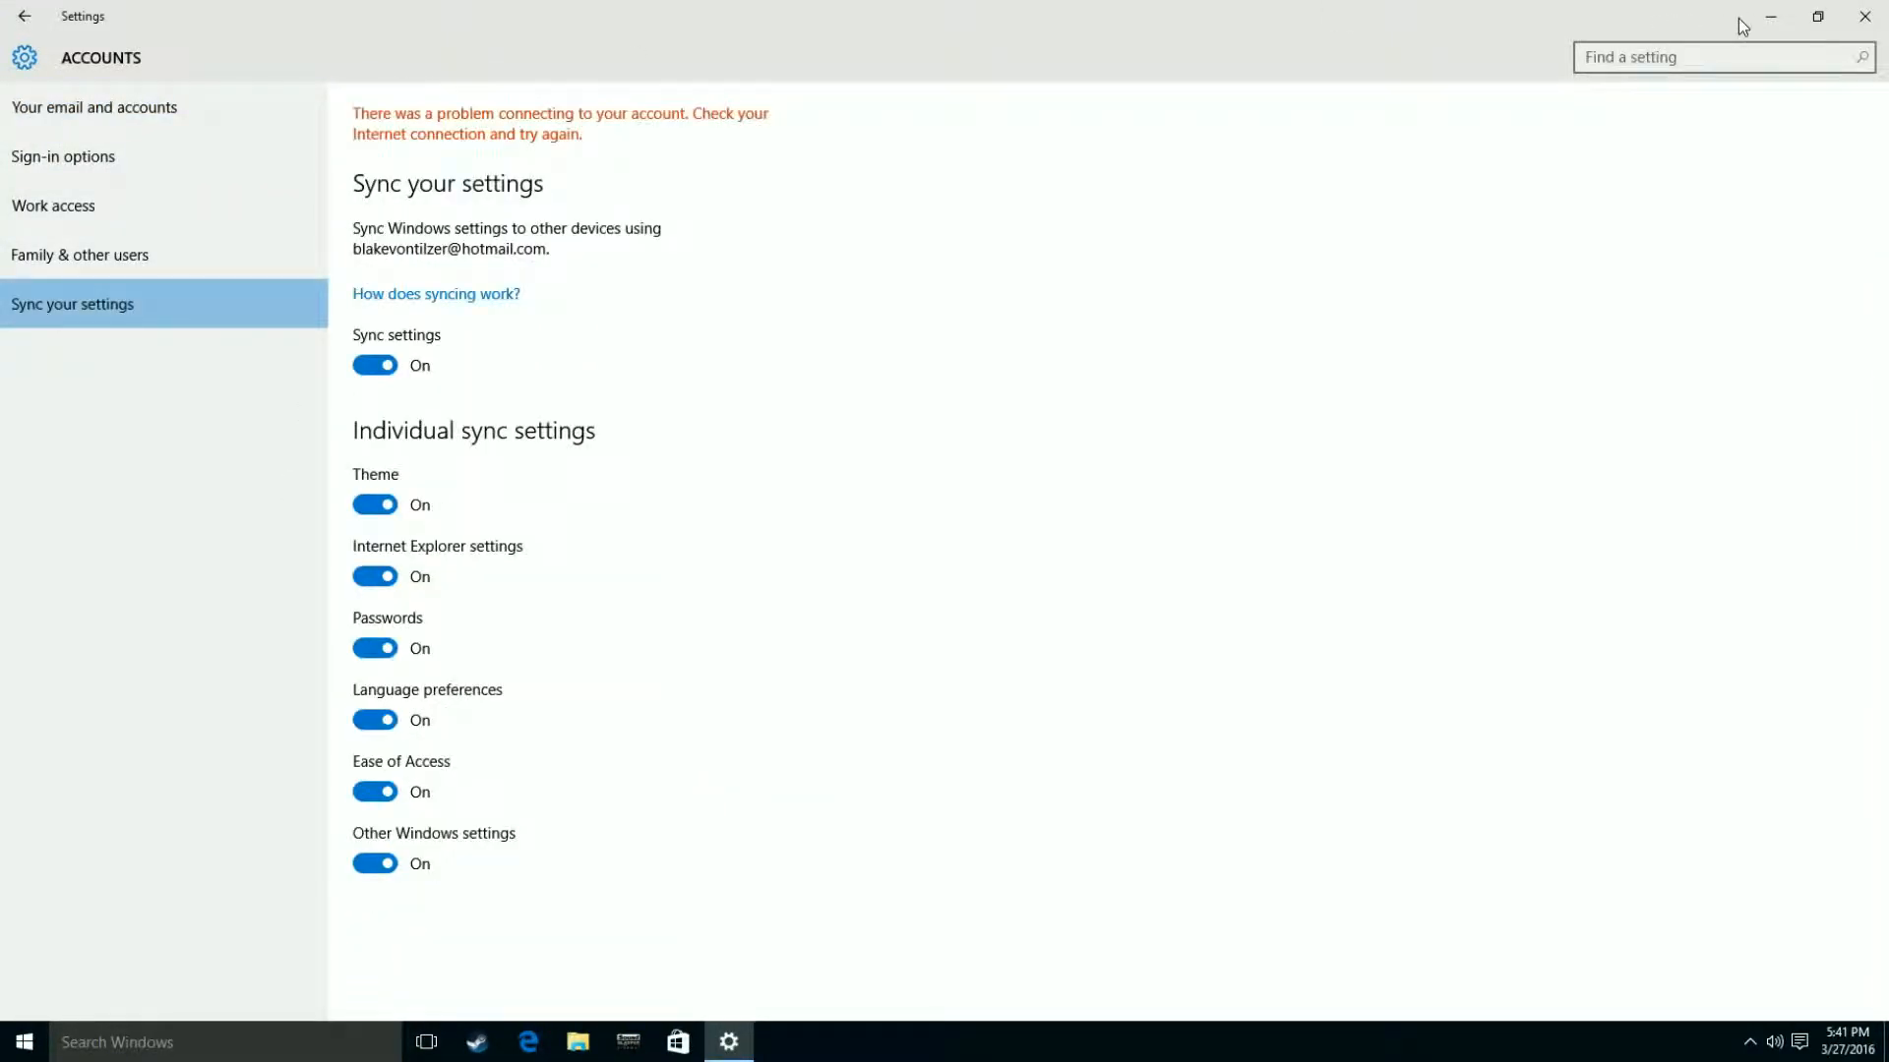
pyautogui.click(1770, 15)
# Review the Cortana and search settings, including web results, and clear the device search history.
pyautogui.click(121, 1038)
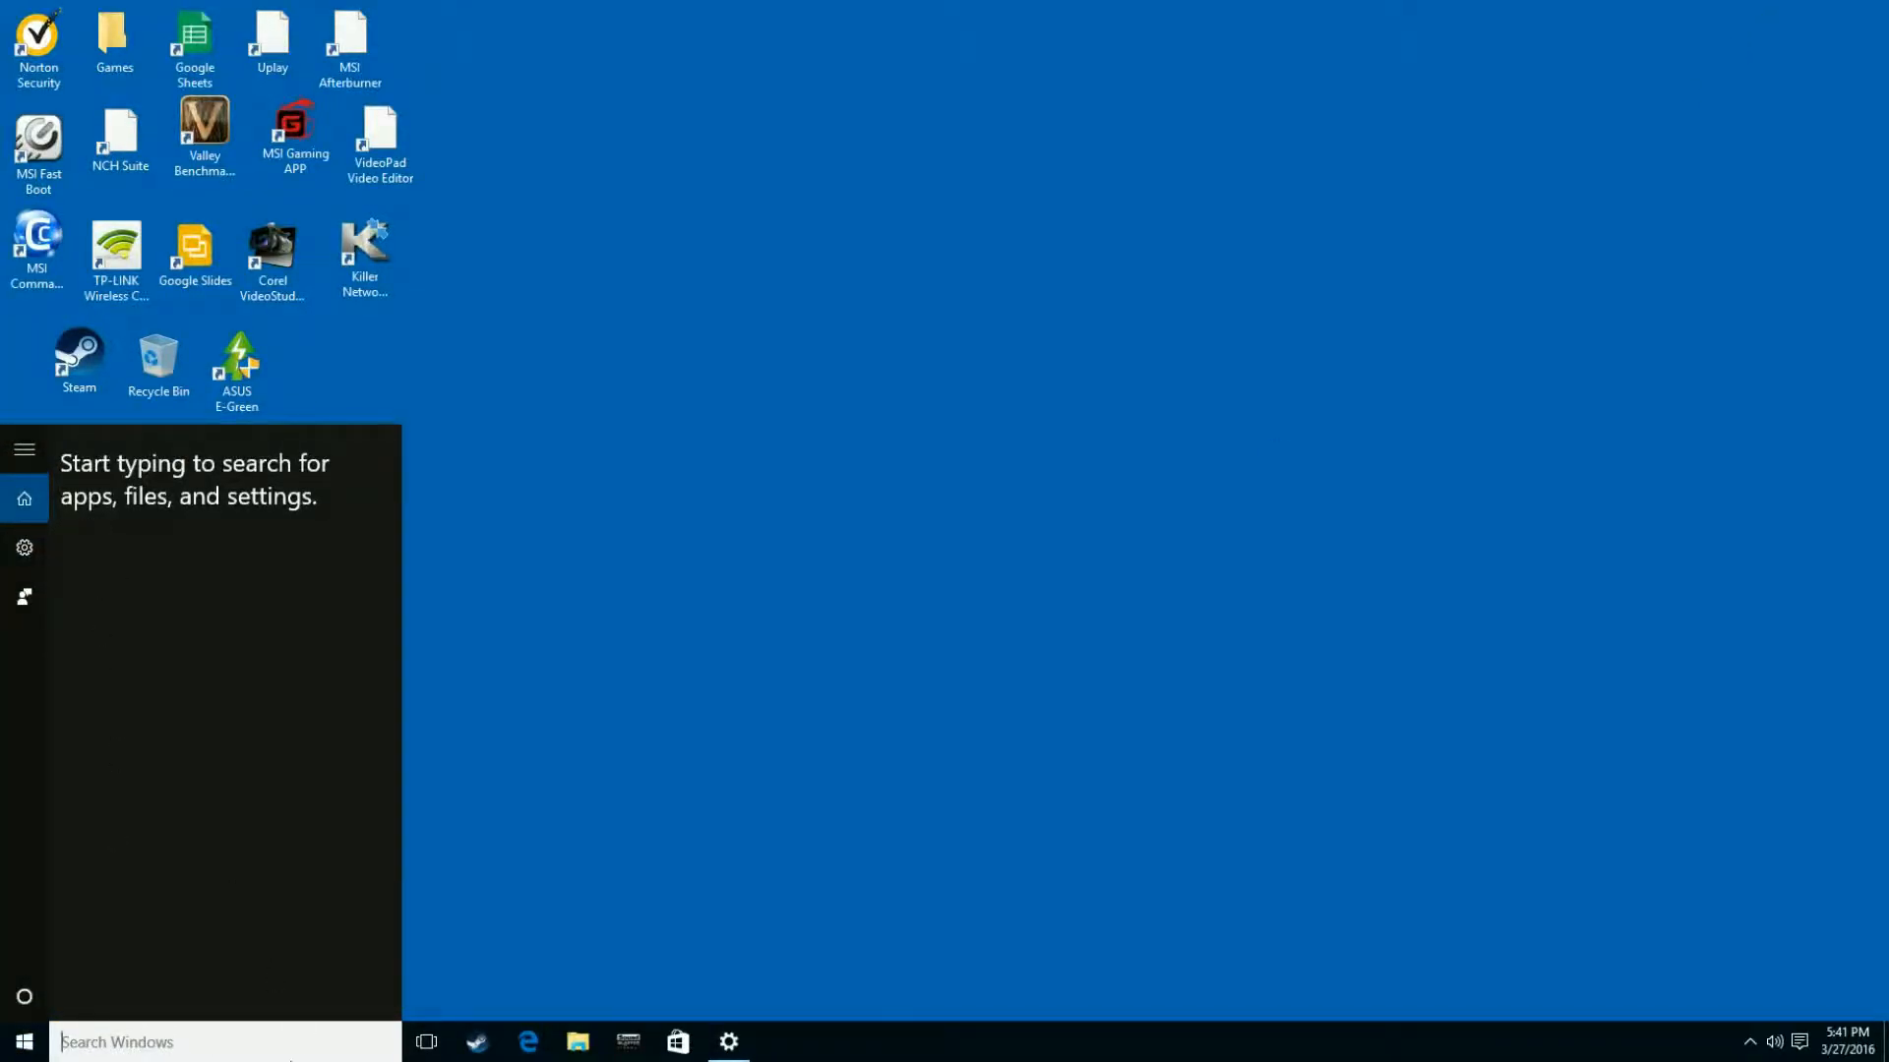
pyautogui.click(20, 998)
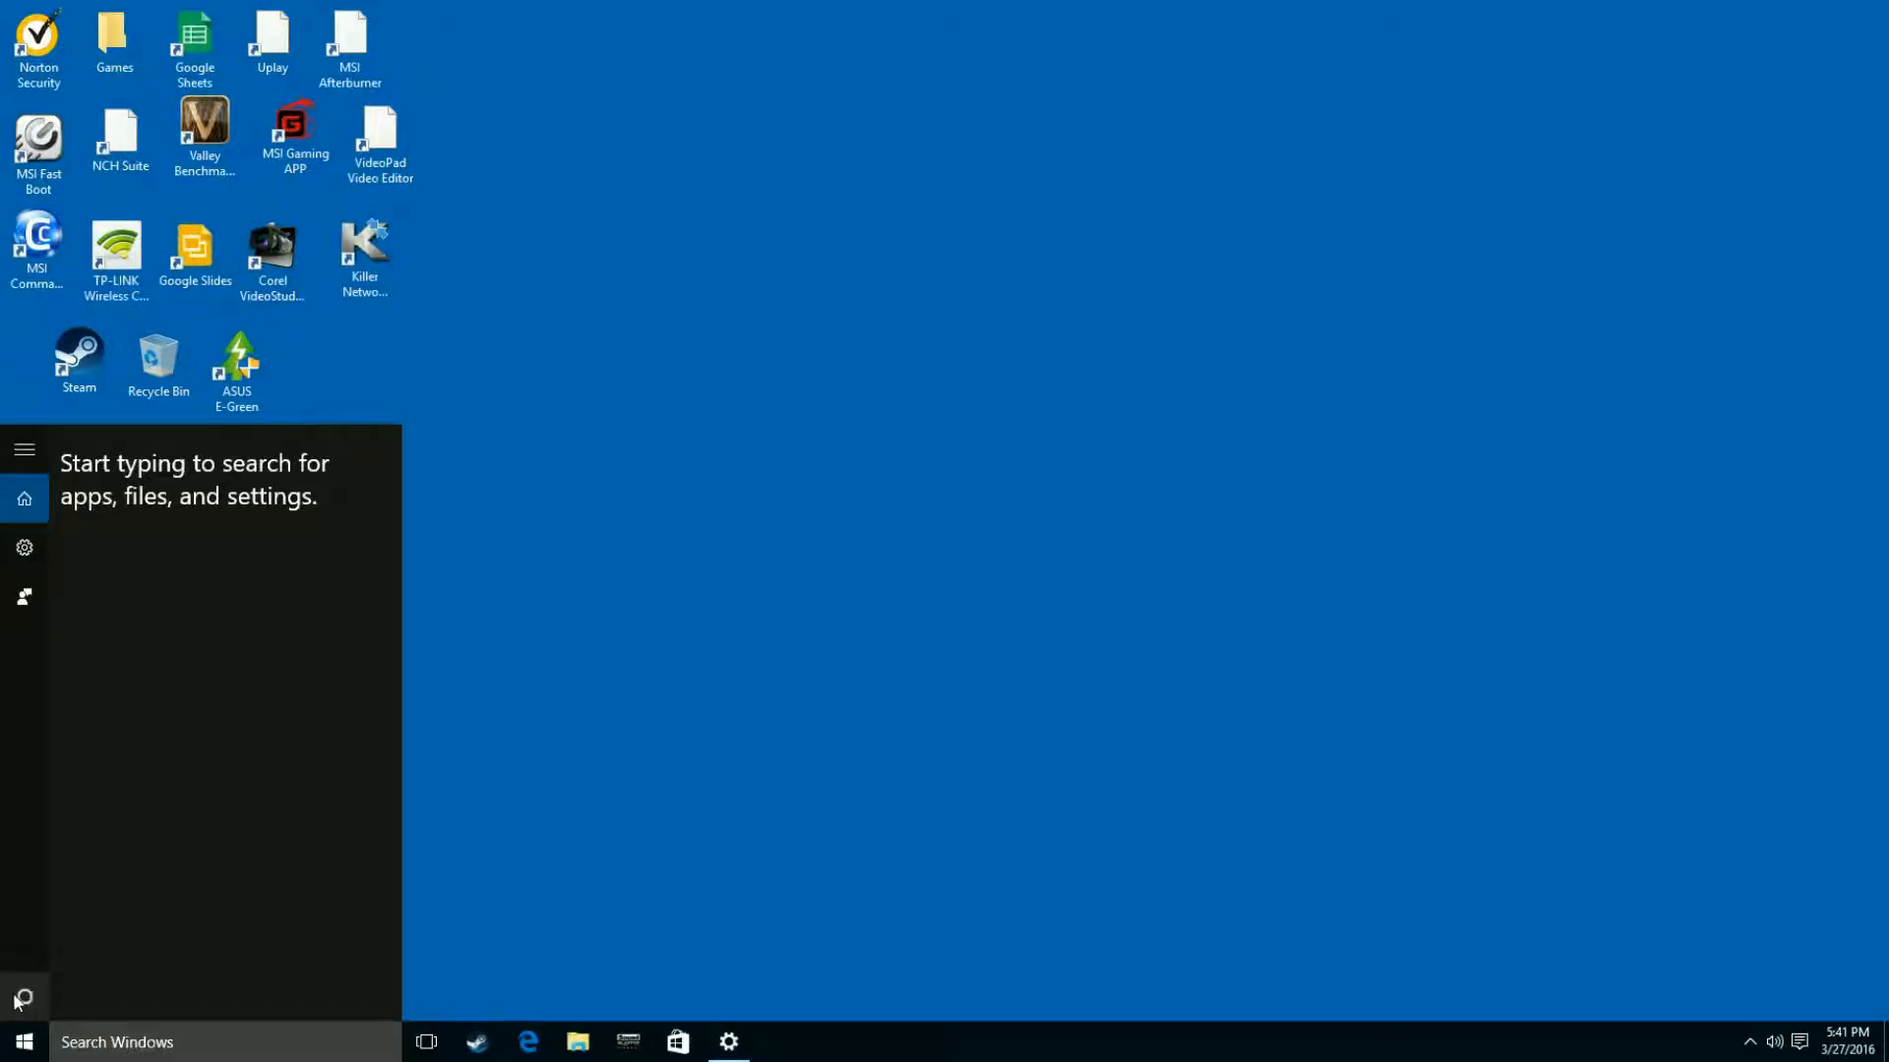
pyautogui.click(16, 556)
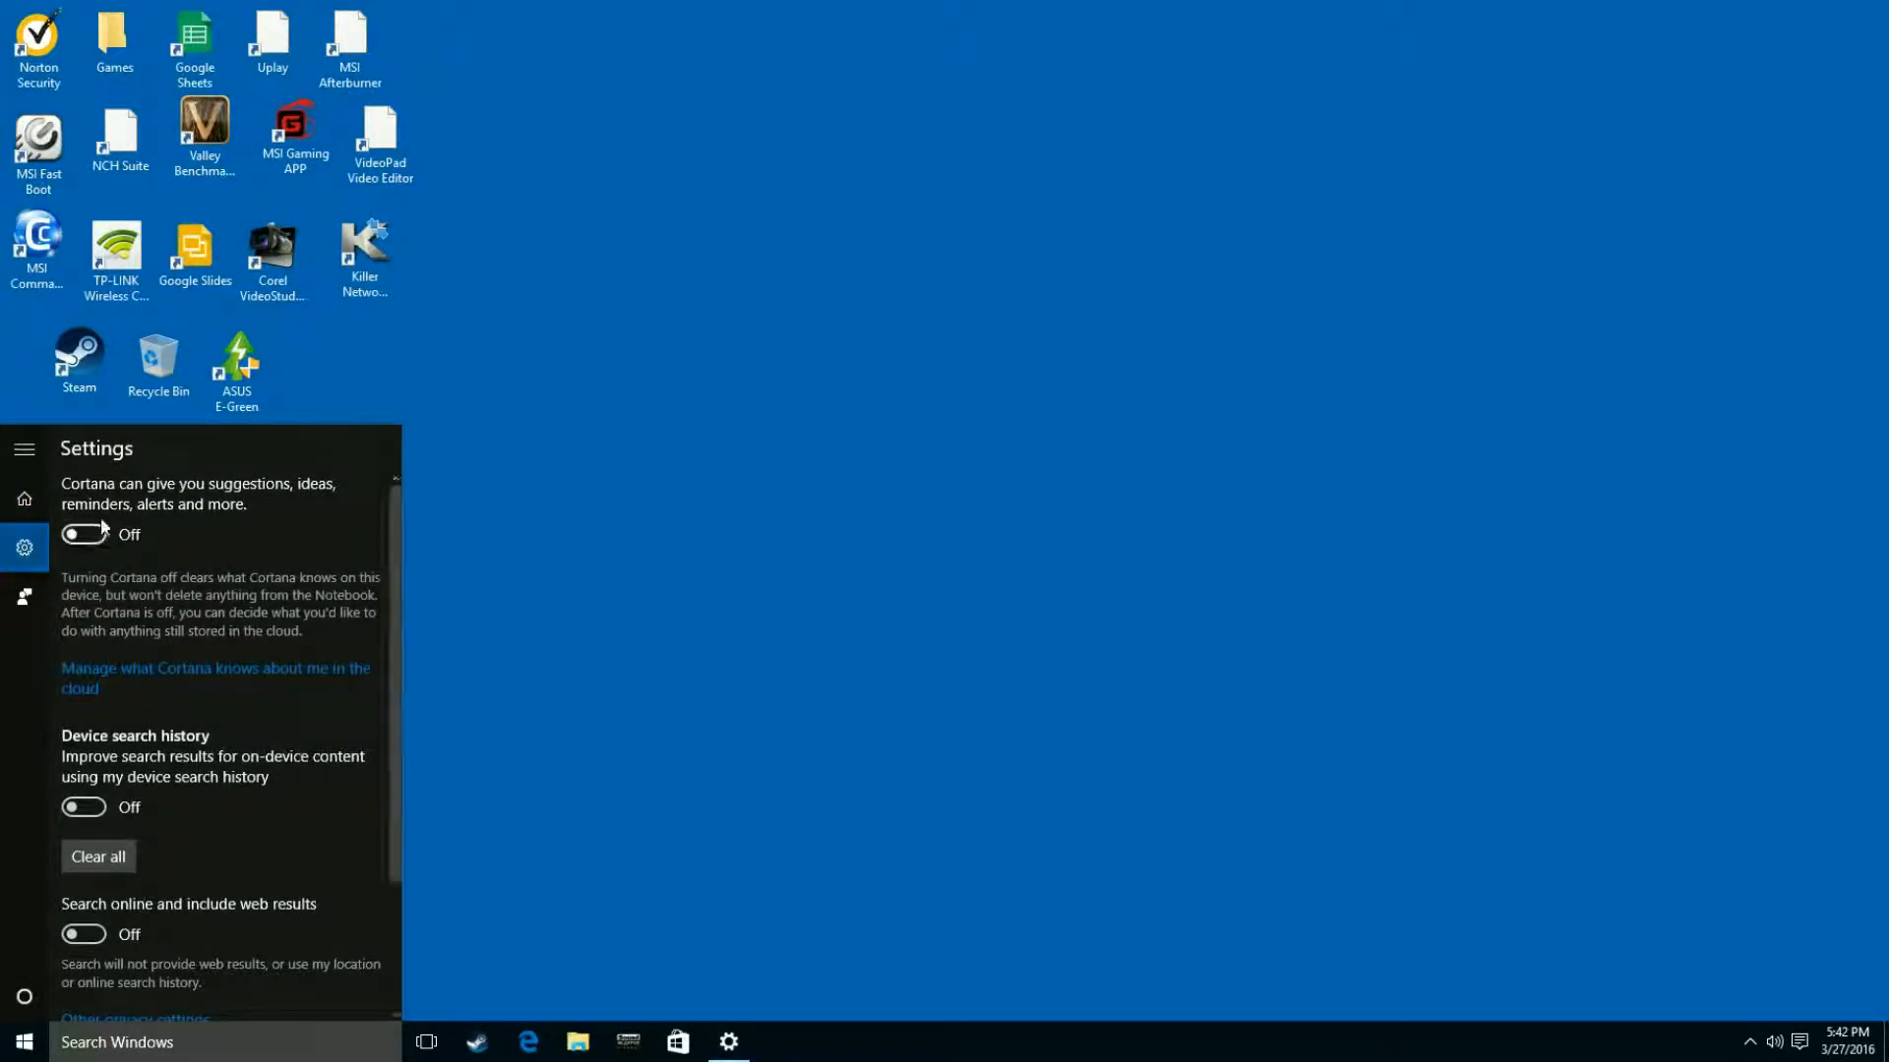
pyautogui.scroll(-3, 191, 594)
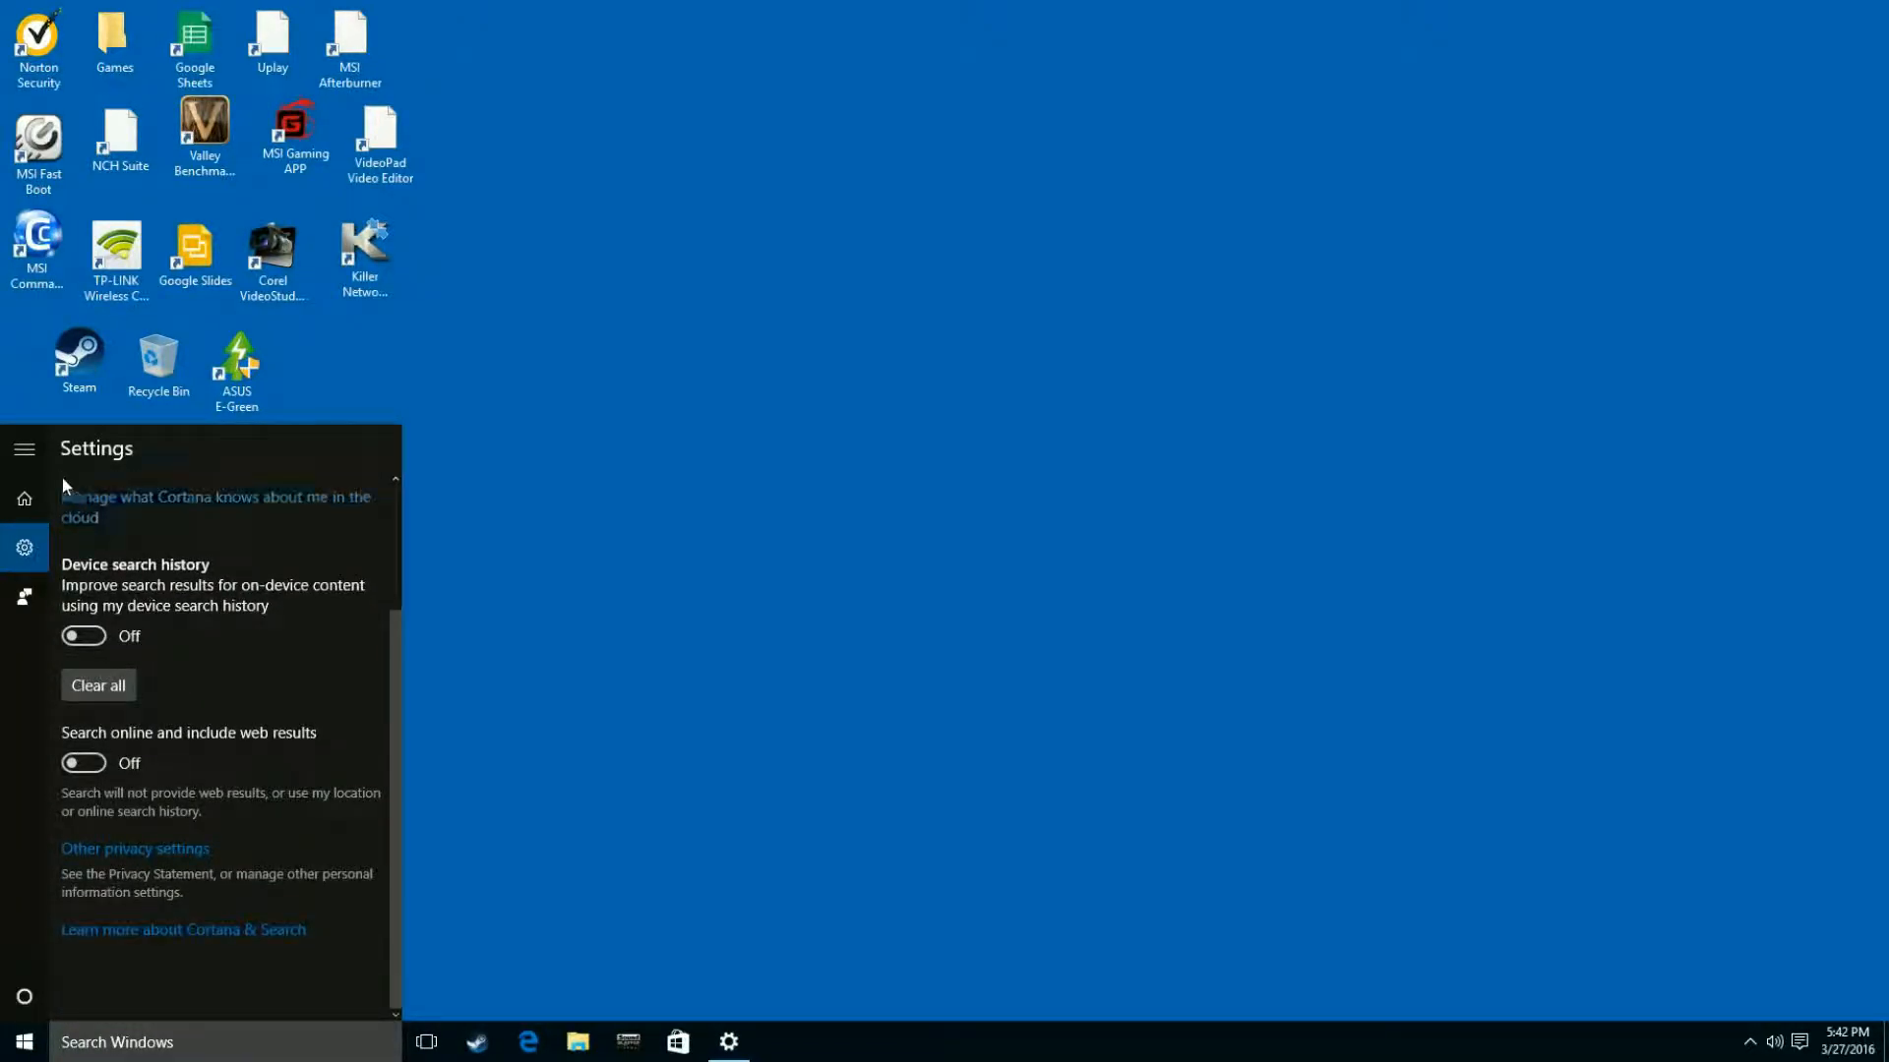
pyautogui.scroll(1, 126, 547)
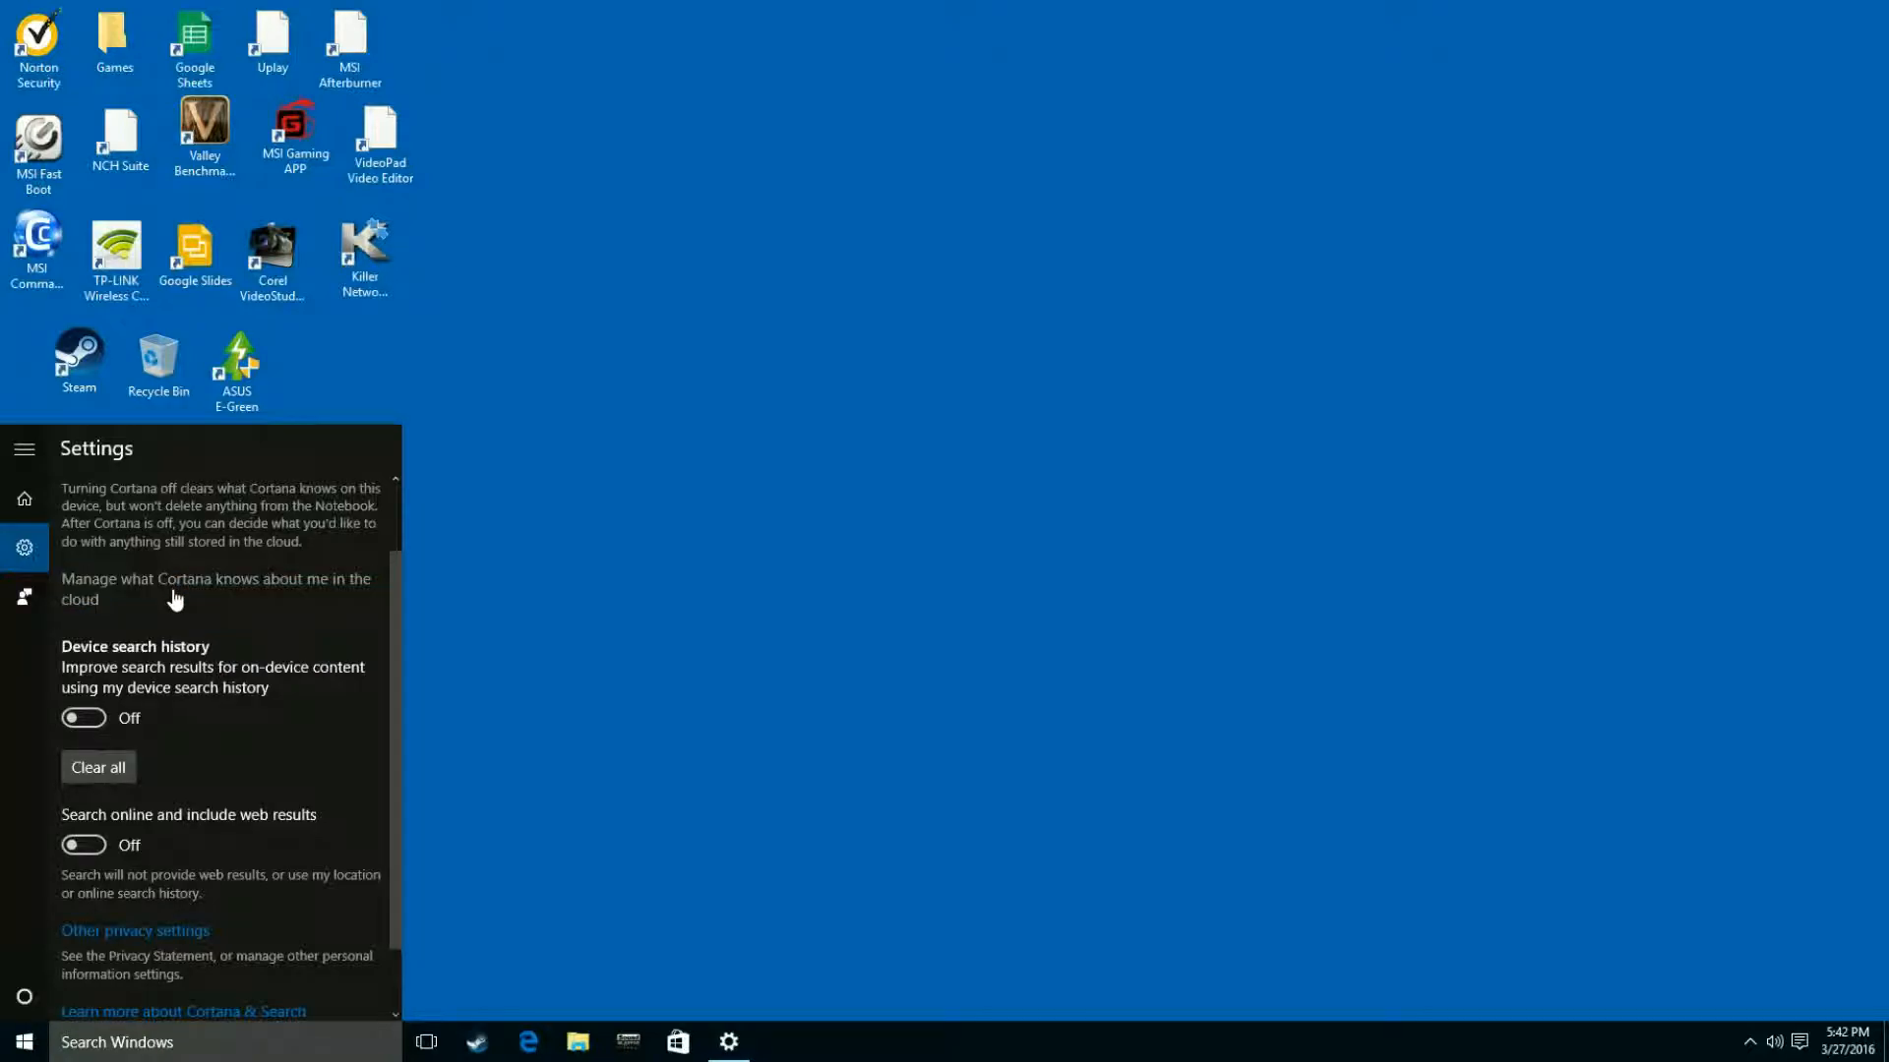
pyautogui.scroll(-1, 177, 603)
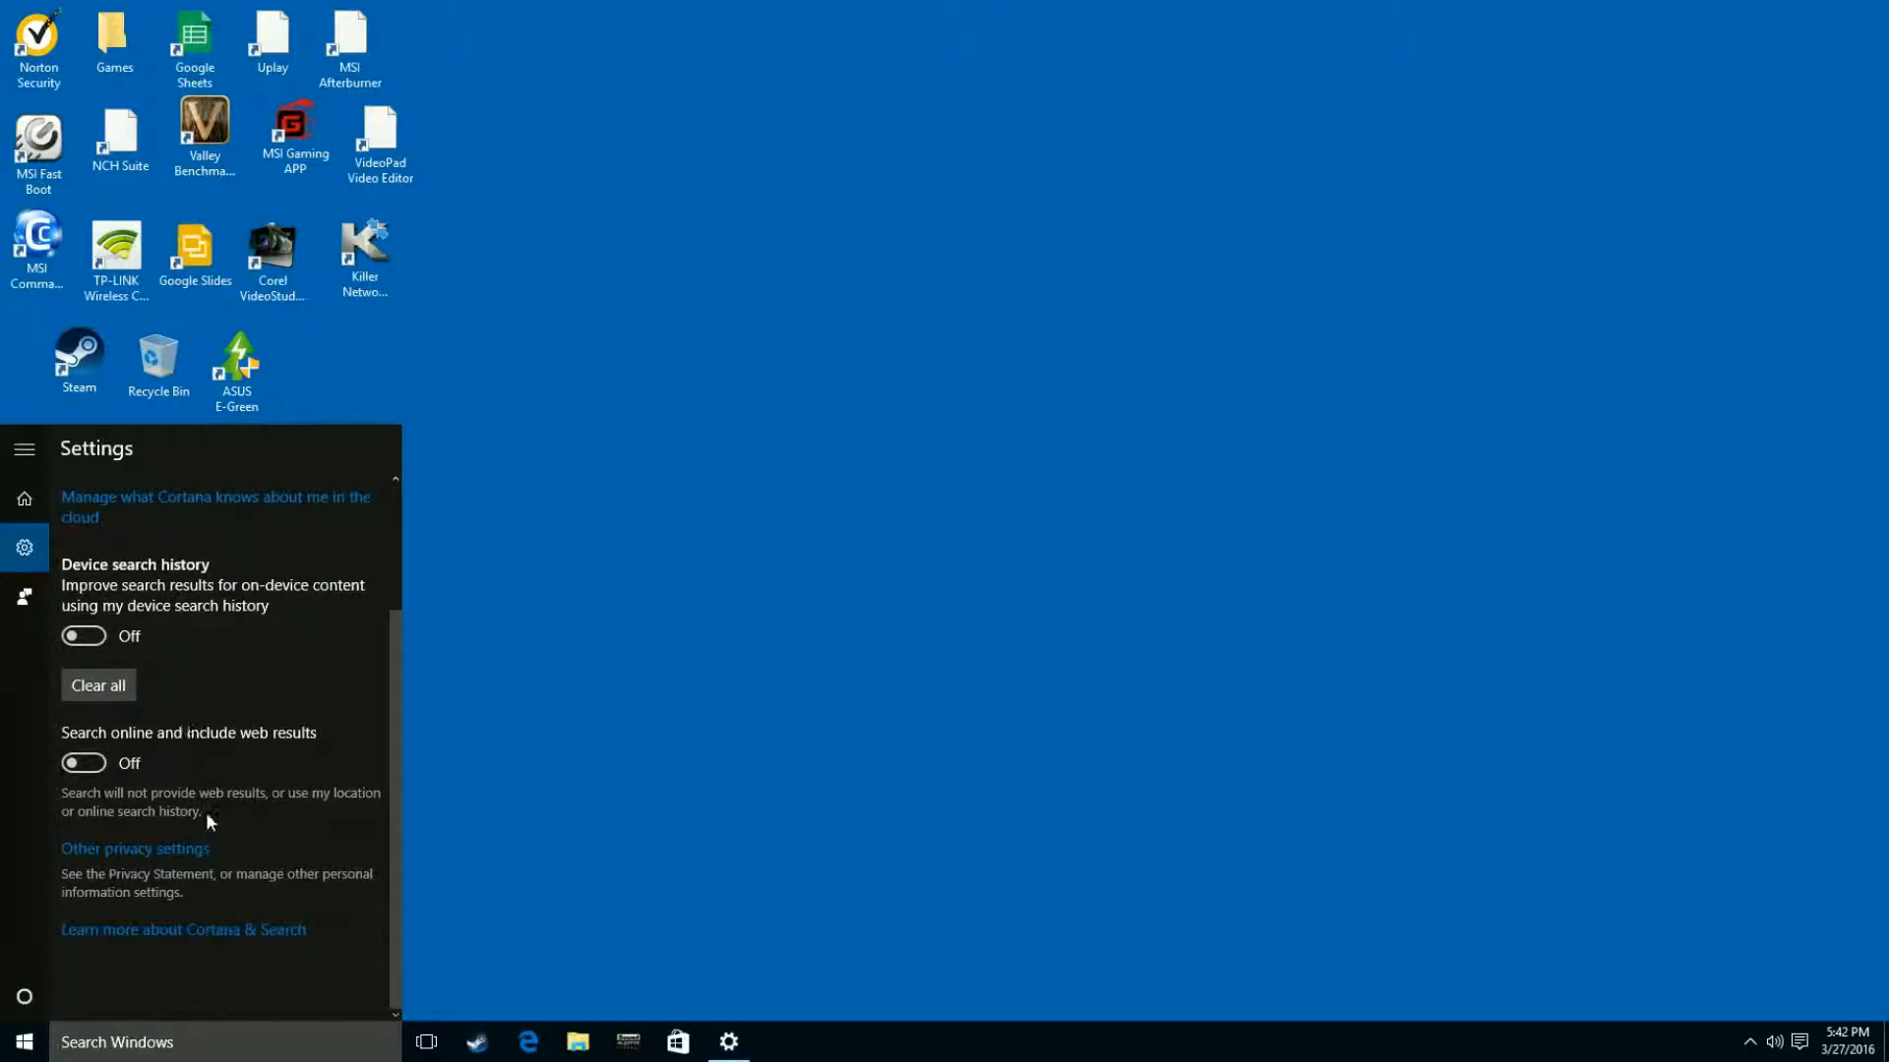
pyautogui.scroll(2, 224, 768)
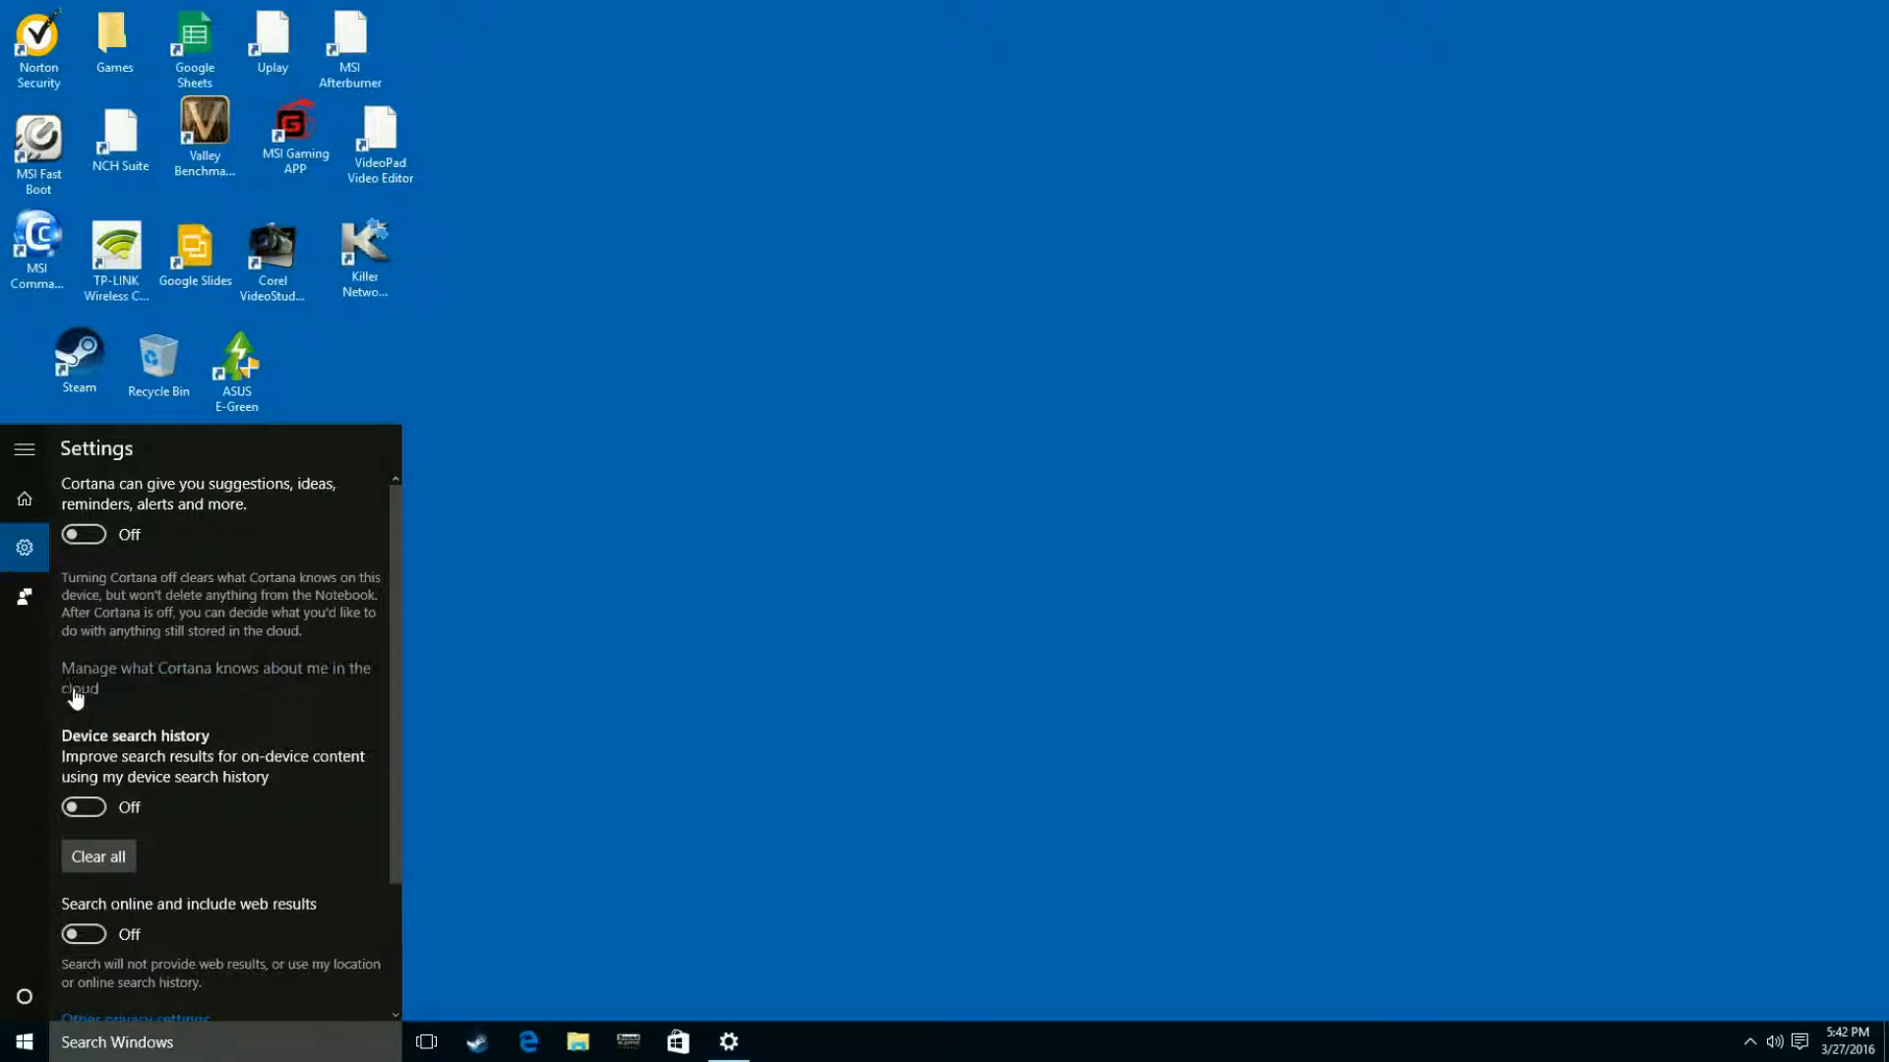
pyautogui.scroll(-2, 202, 562)
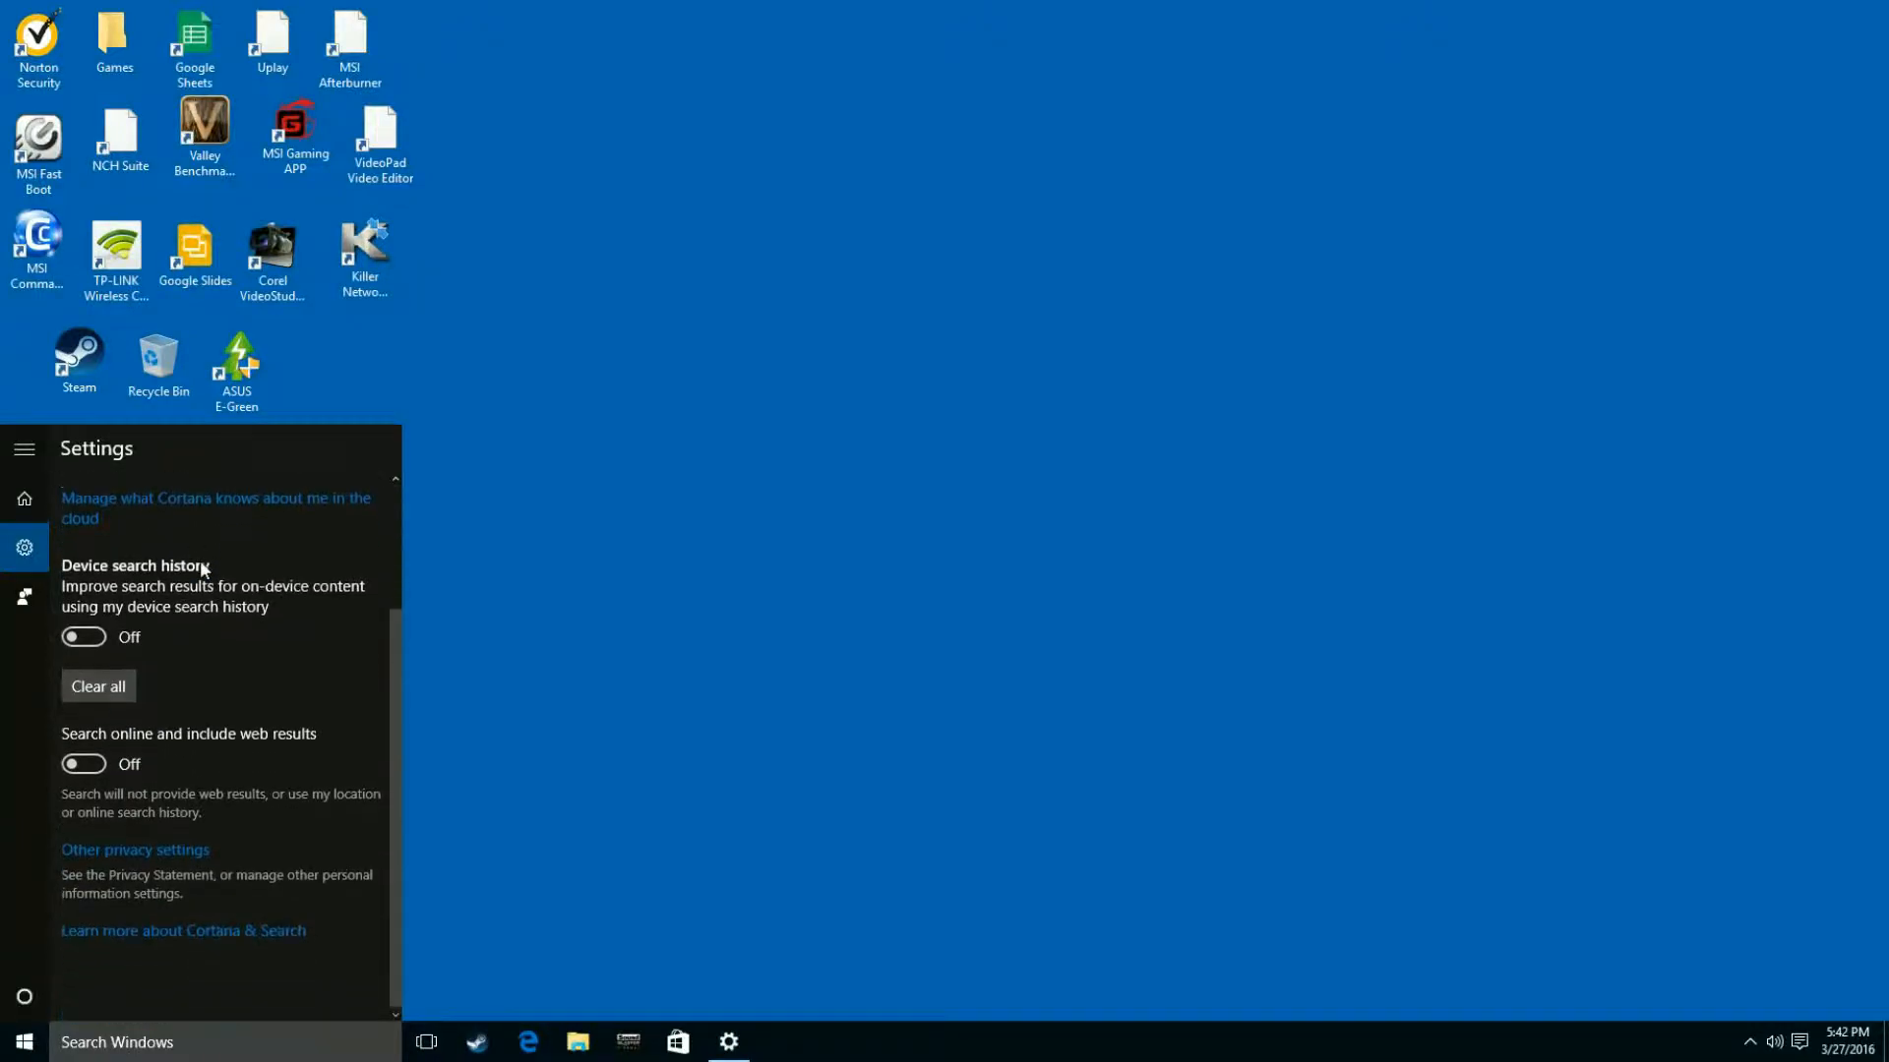
pyautogui.click(118, 688)
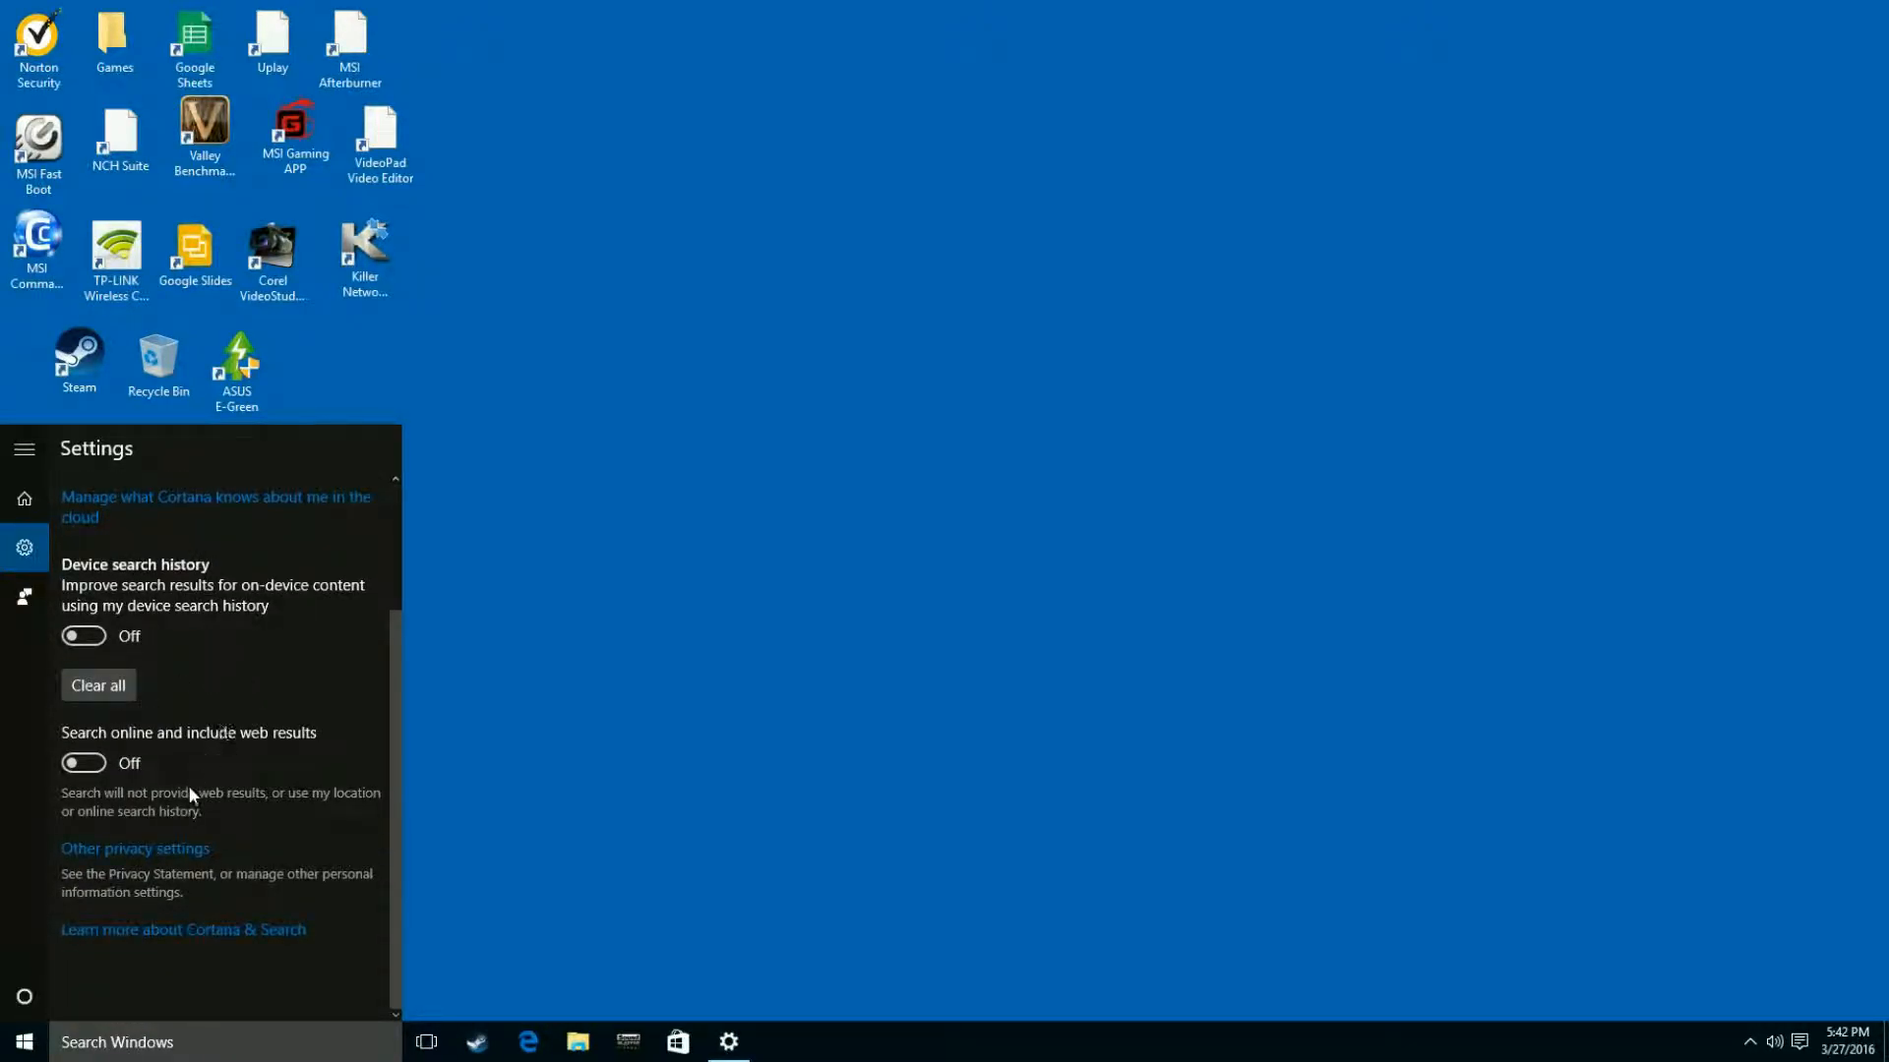
# Open the other privacy settings from the search settings and check the Bing personalization page in Microsoft Edge before returning to Settings.
pyautogui.click(177, 848)
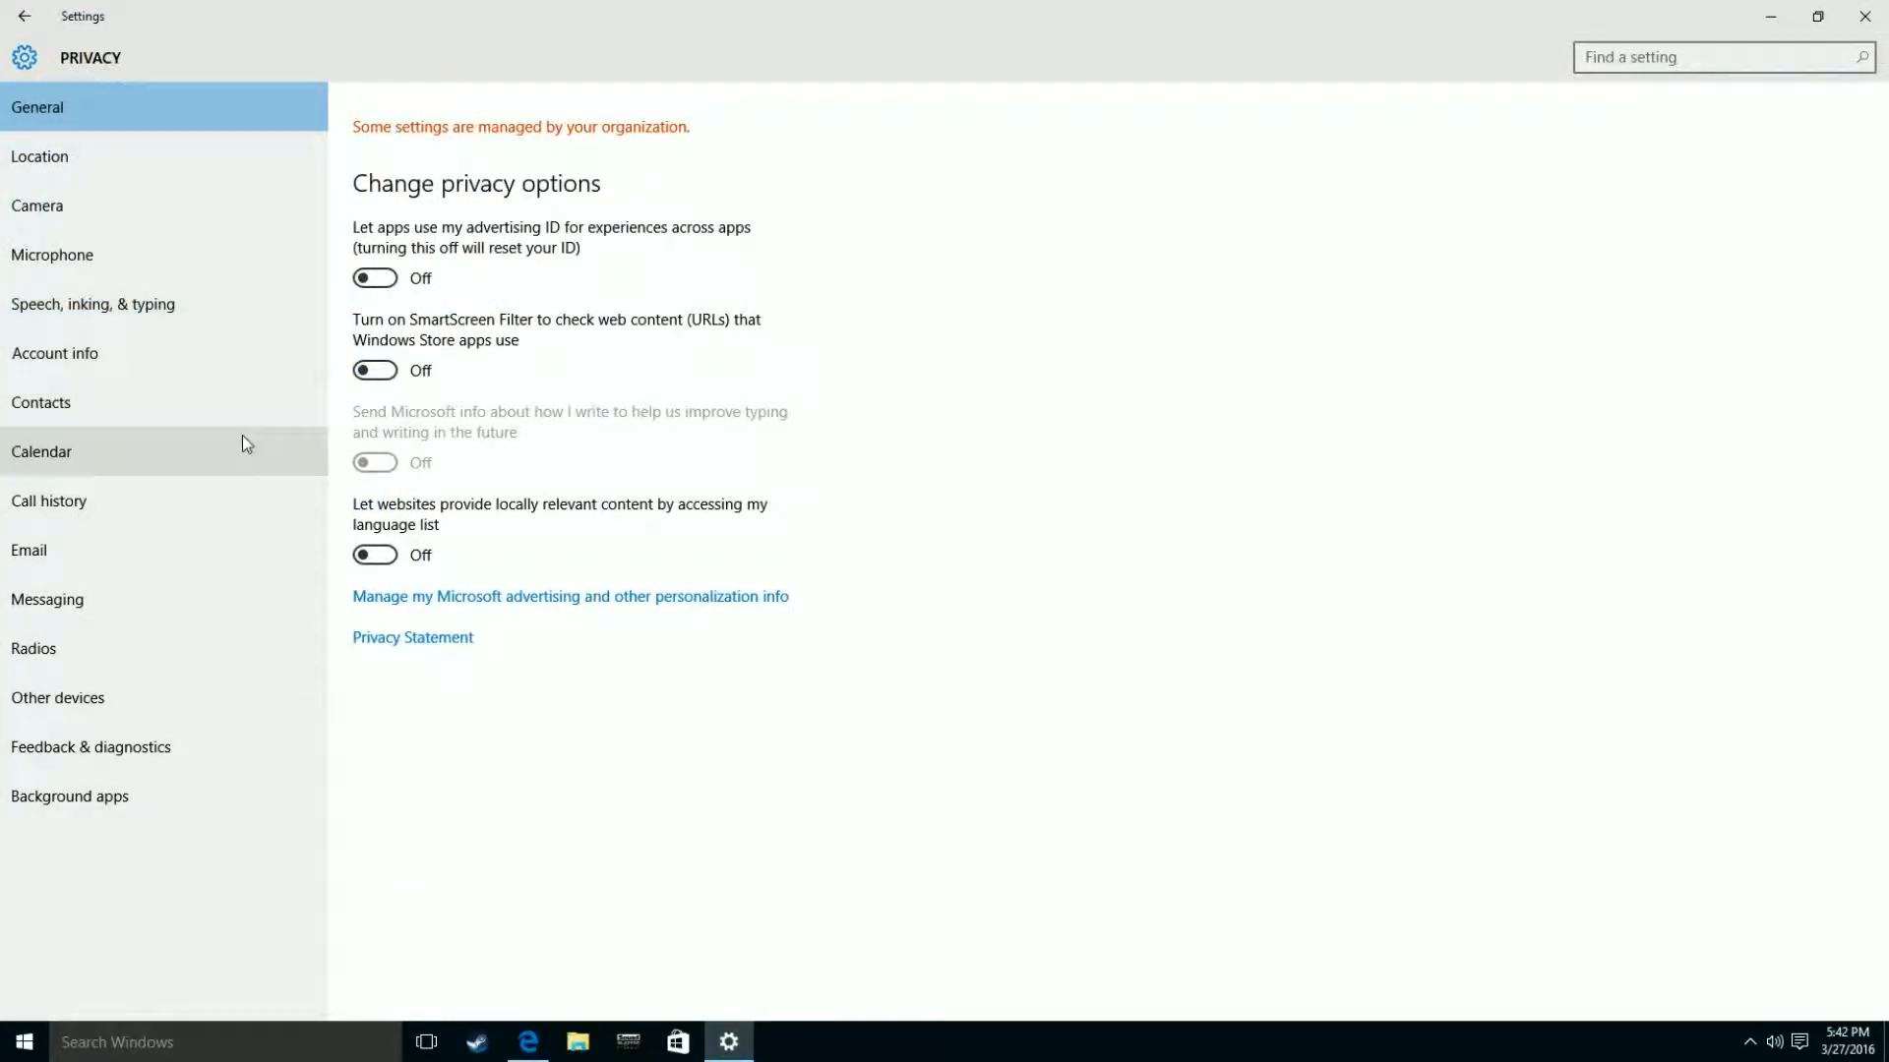
pyautogui.click(529, 1041)
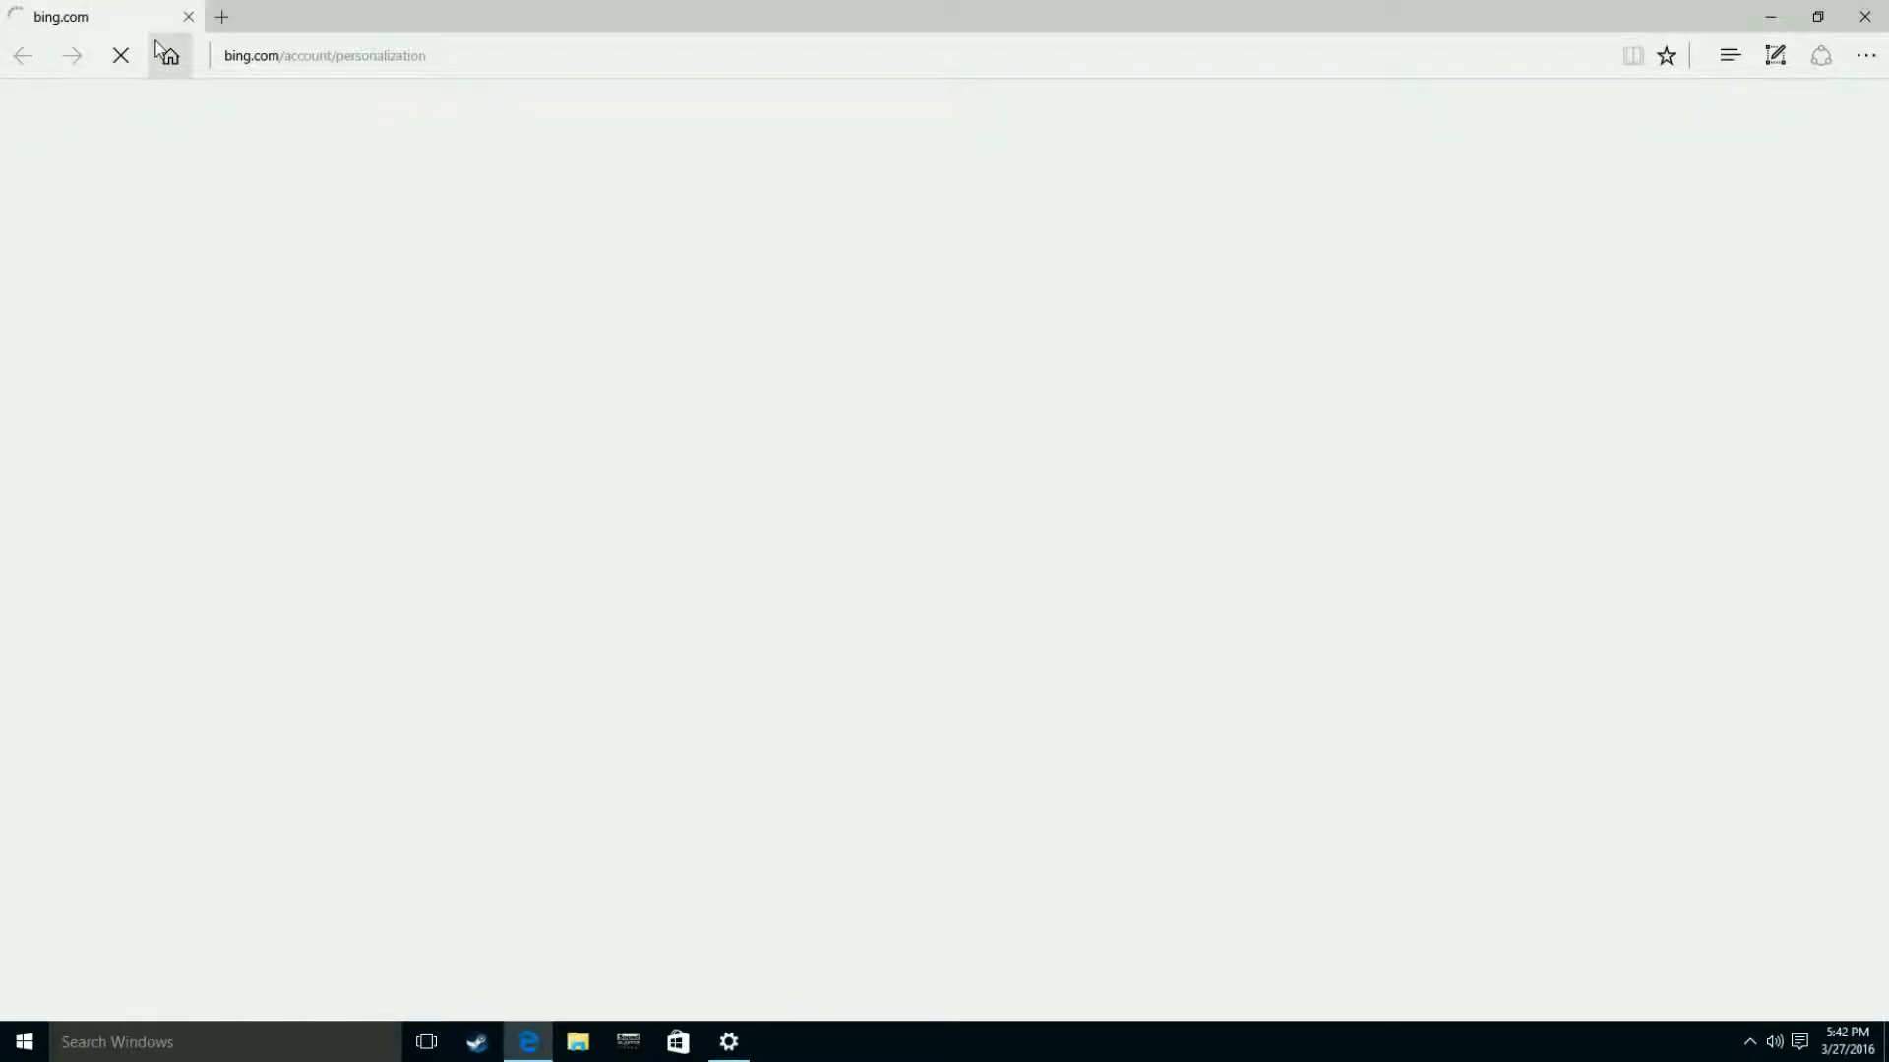
pyautogui.click(740, 1055)
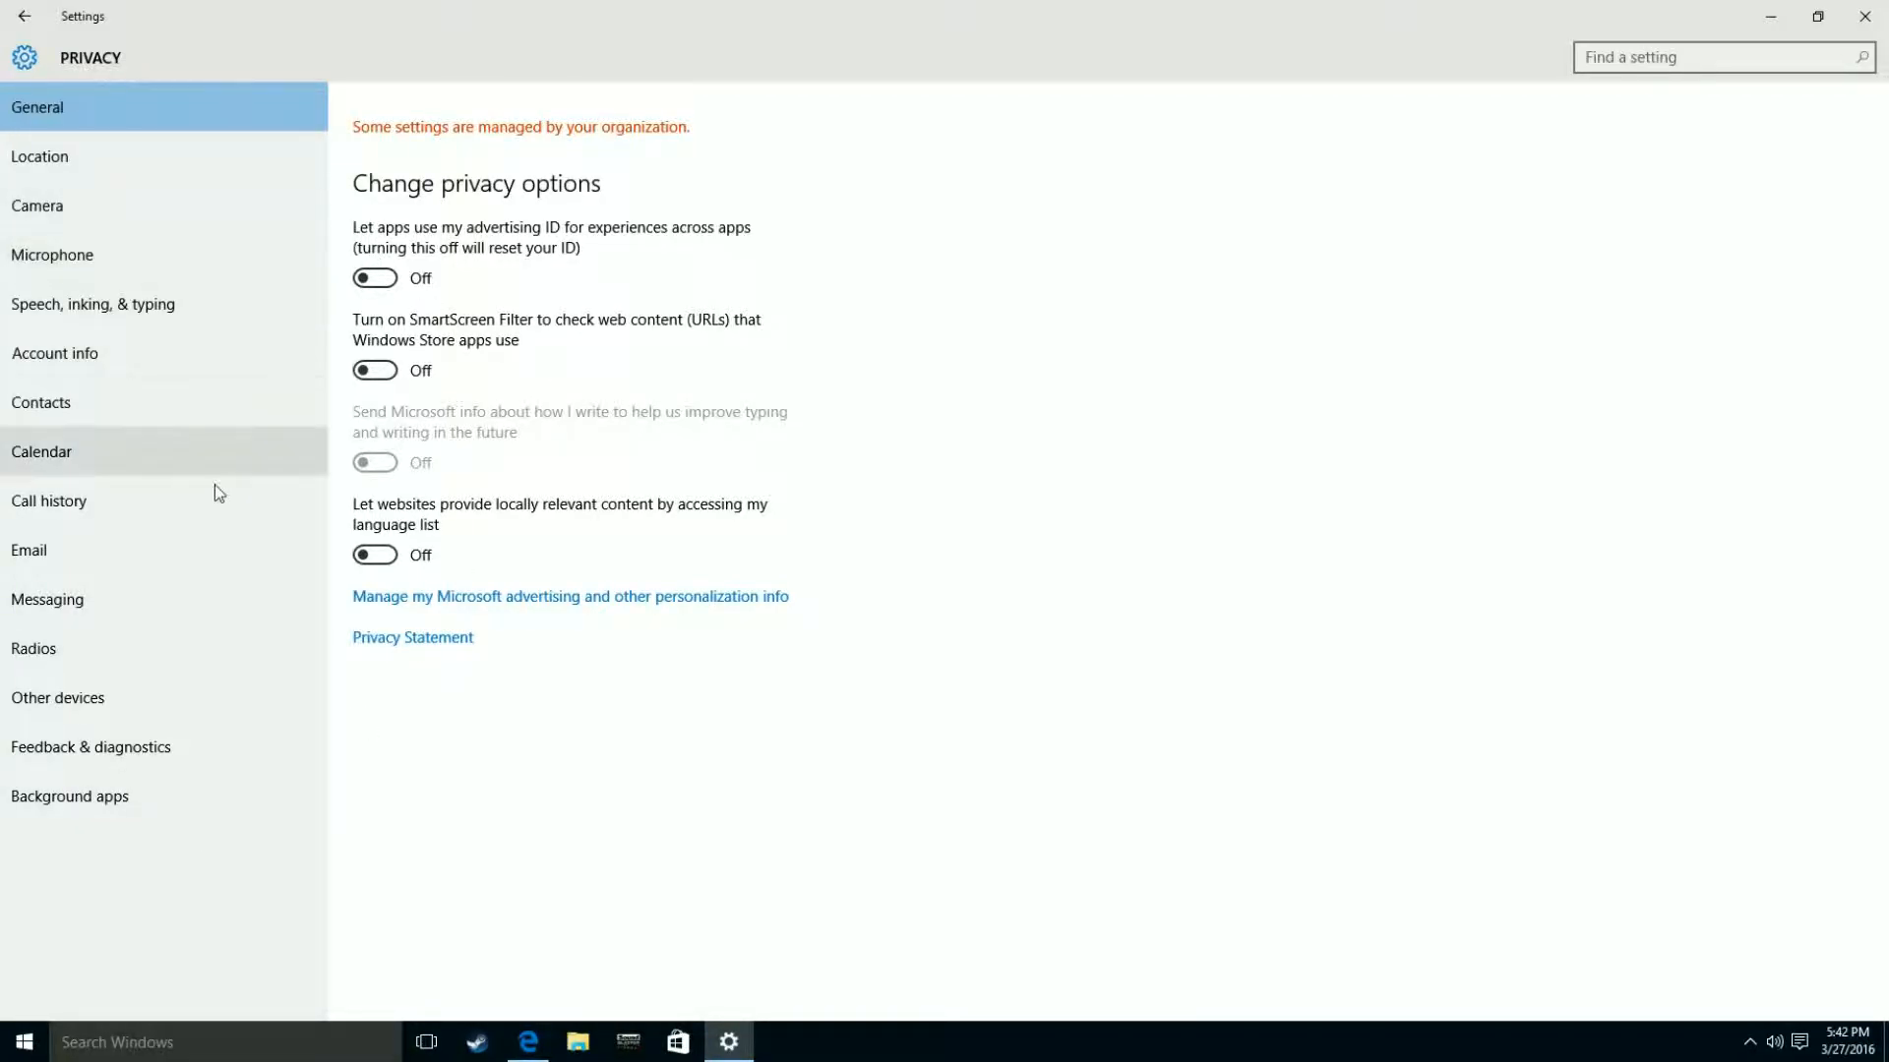
# Review the Feedback & diagnostics and Background apps privacy pages, and view the available feedback frequency options.
pyautogui.click(187, 768)
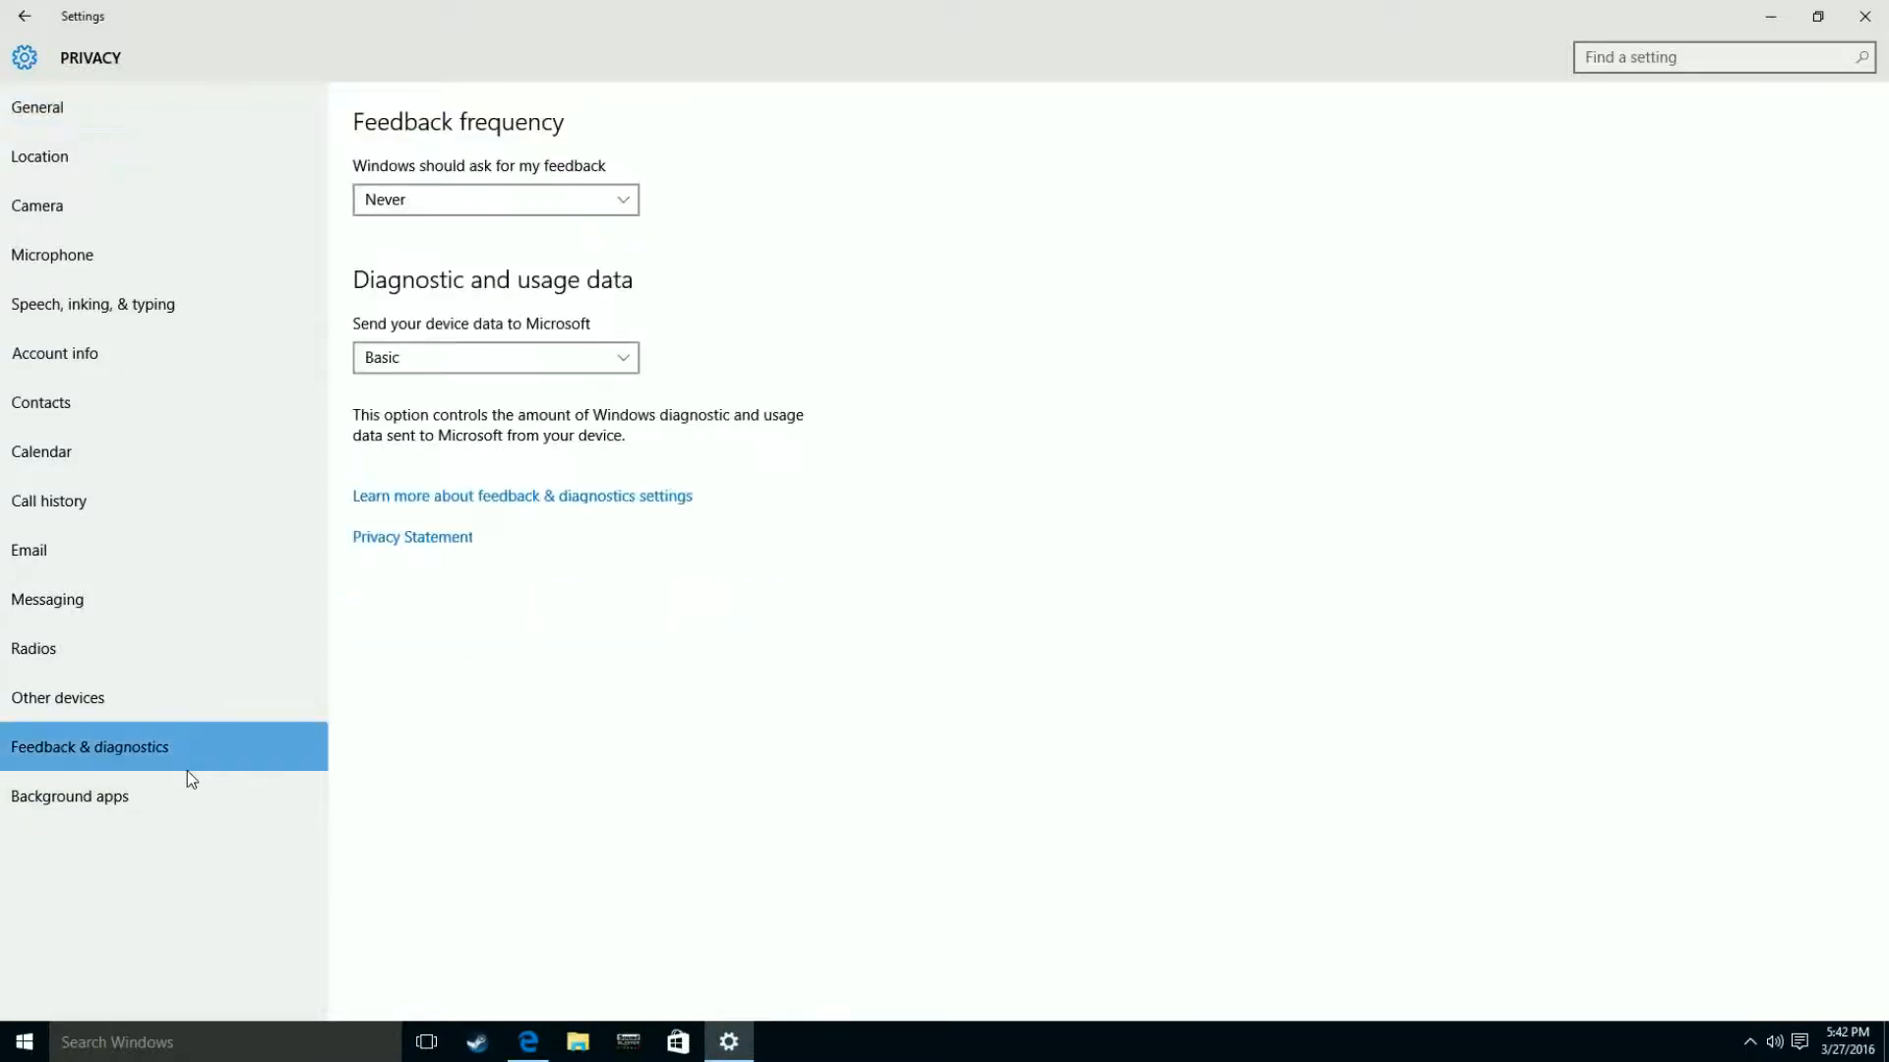
pyautogui.click(147, 805)
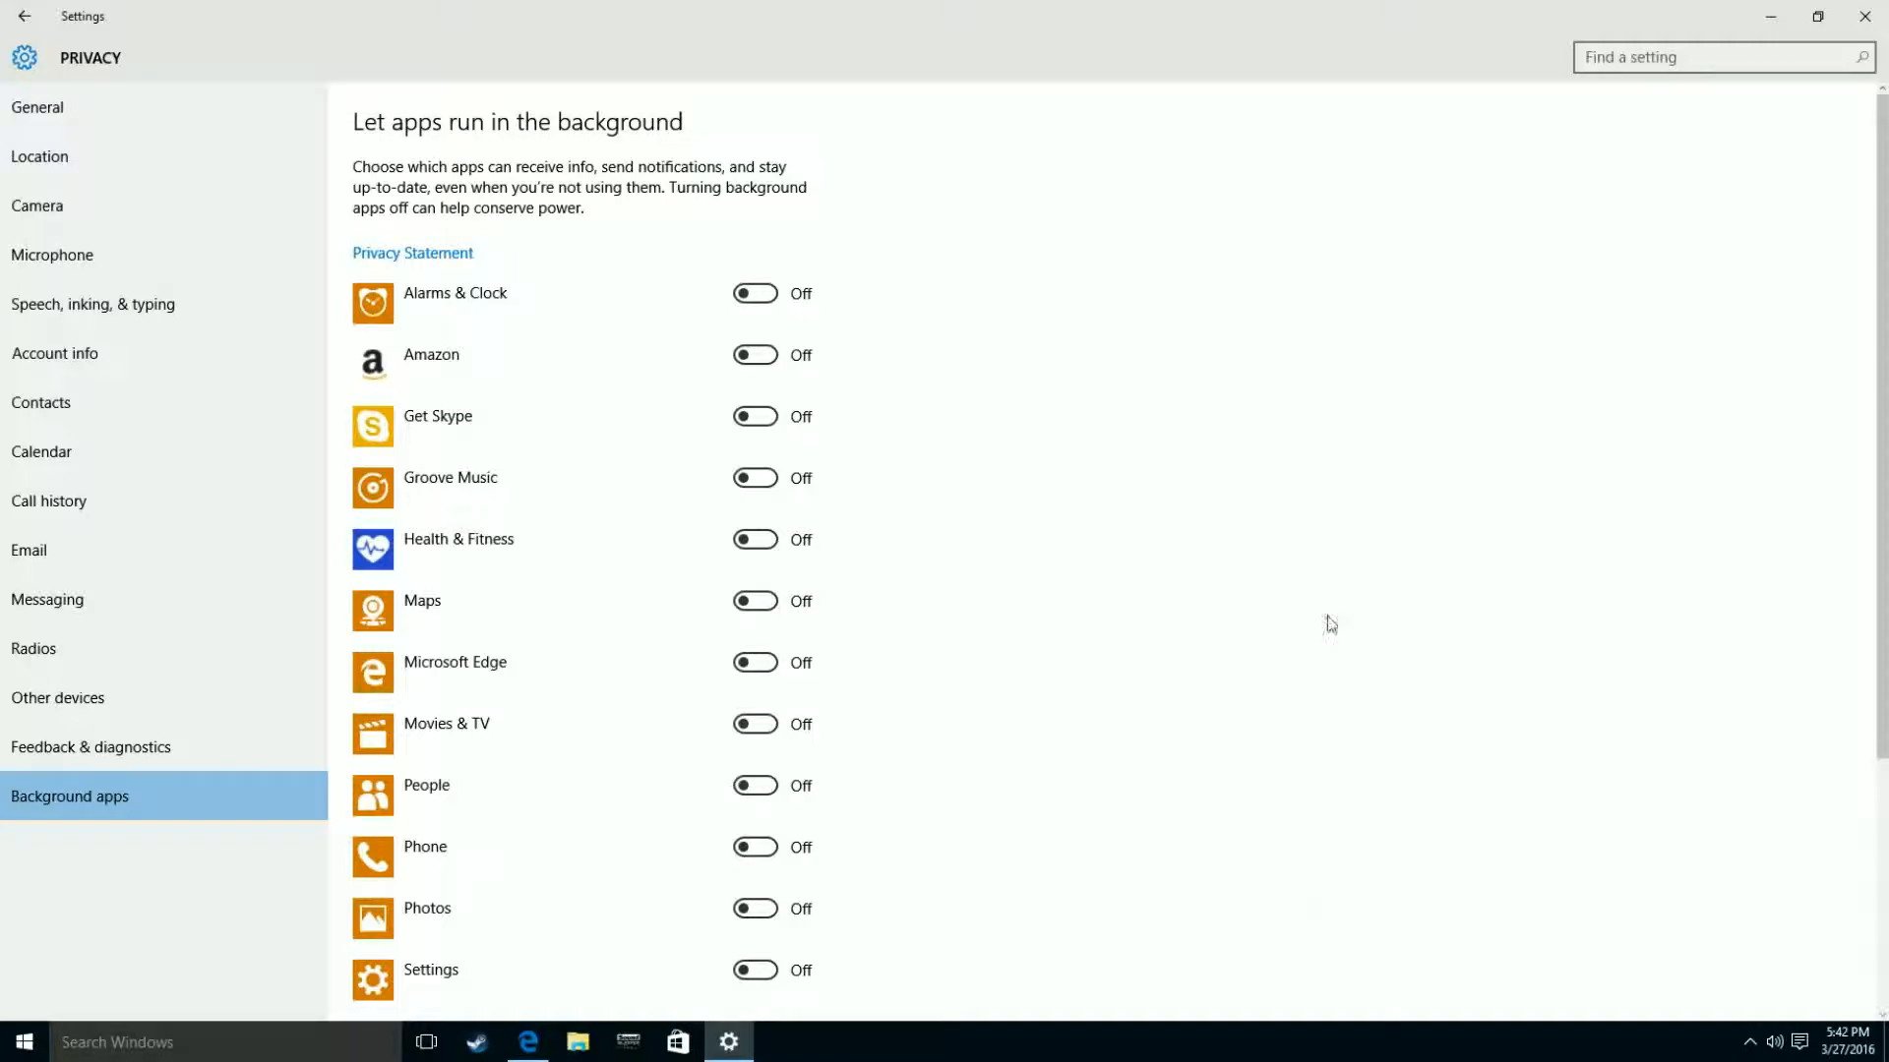
pyautogui.scroll(-3, 1325, 624)
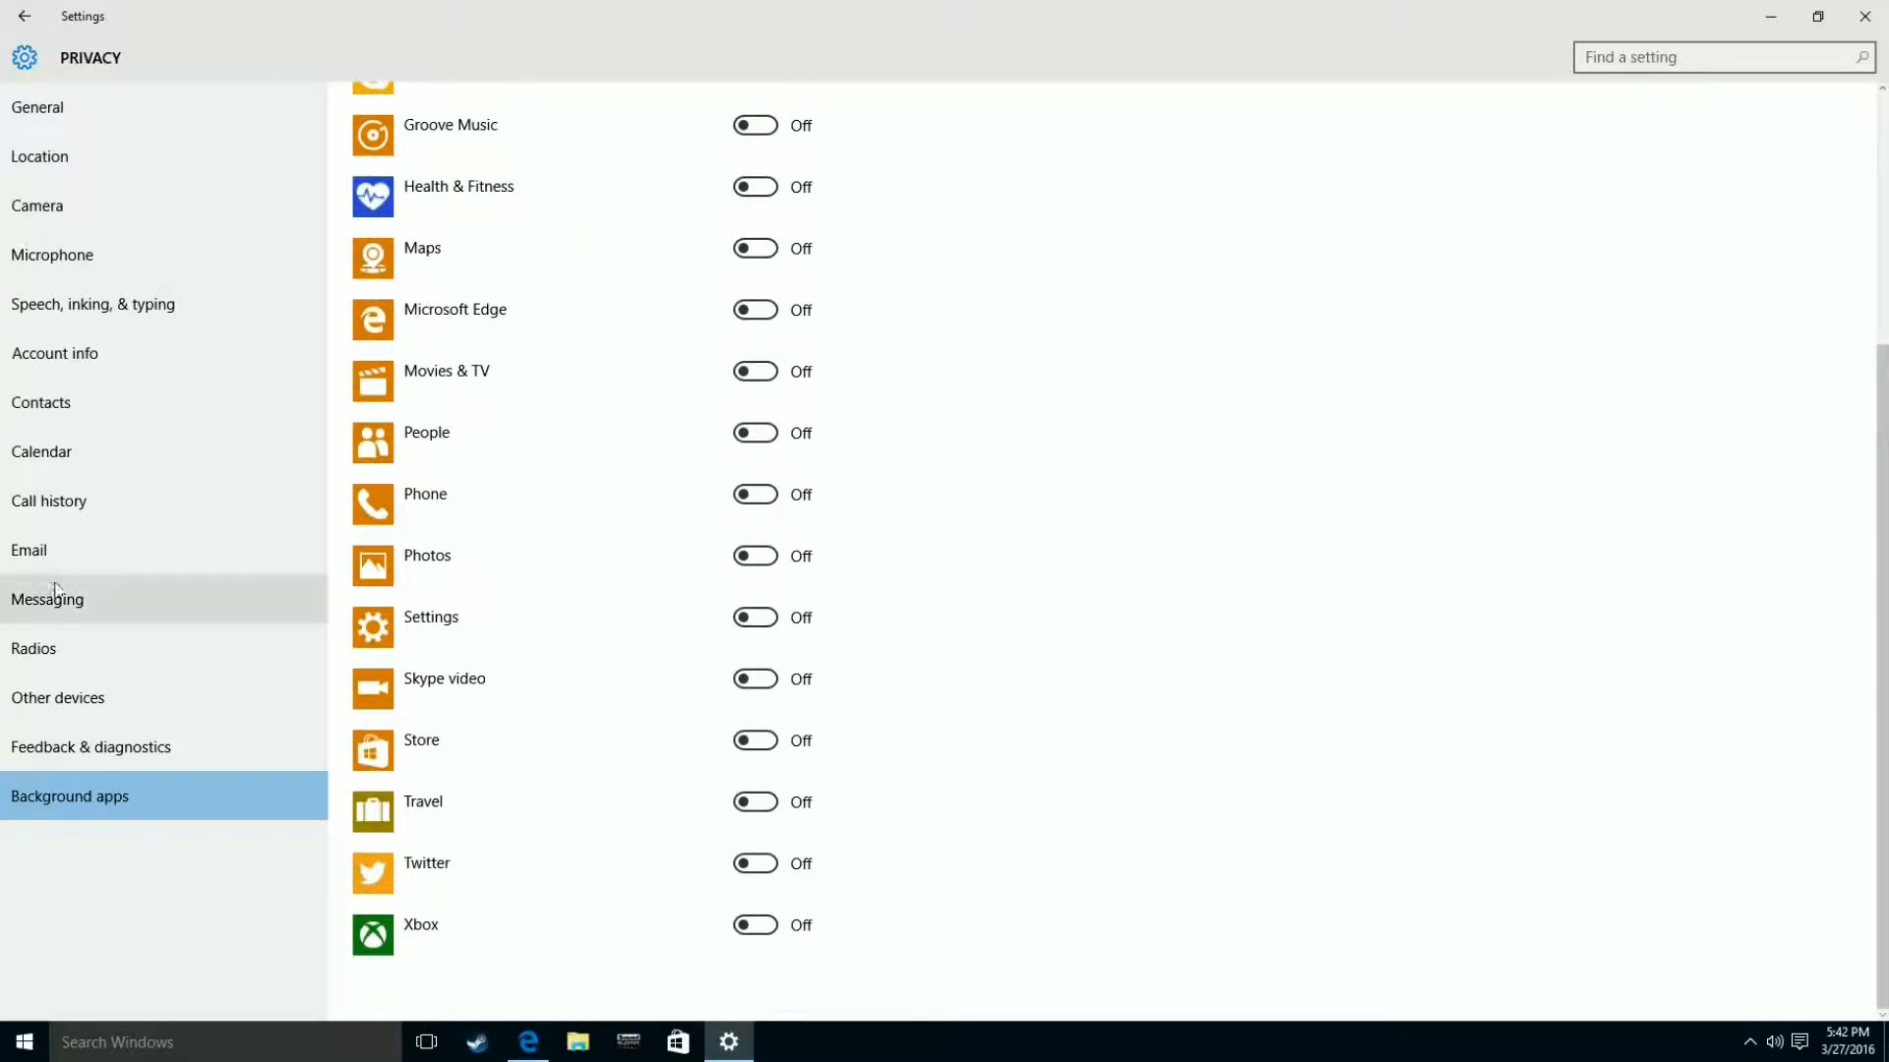
pyautogui.click(43, 745)
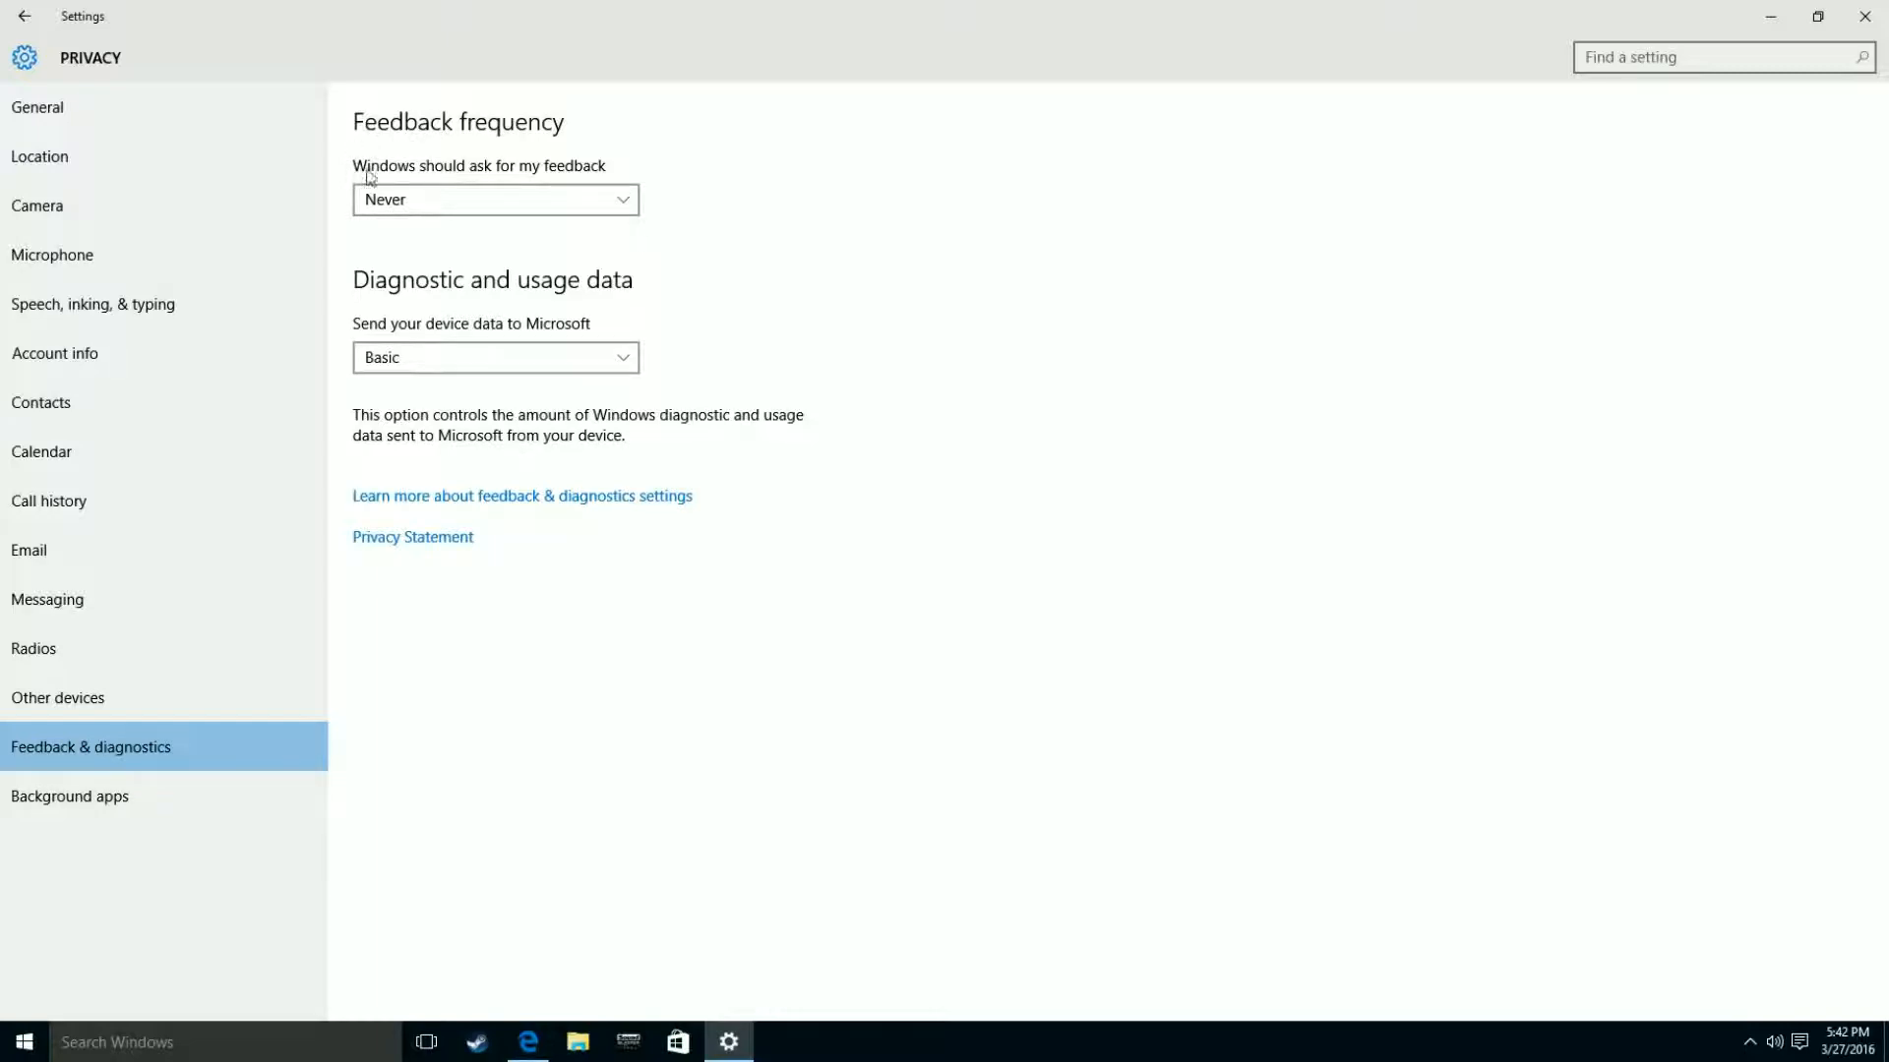
pyautogui.click(409, 201)
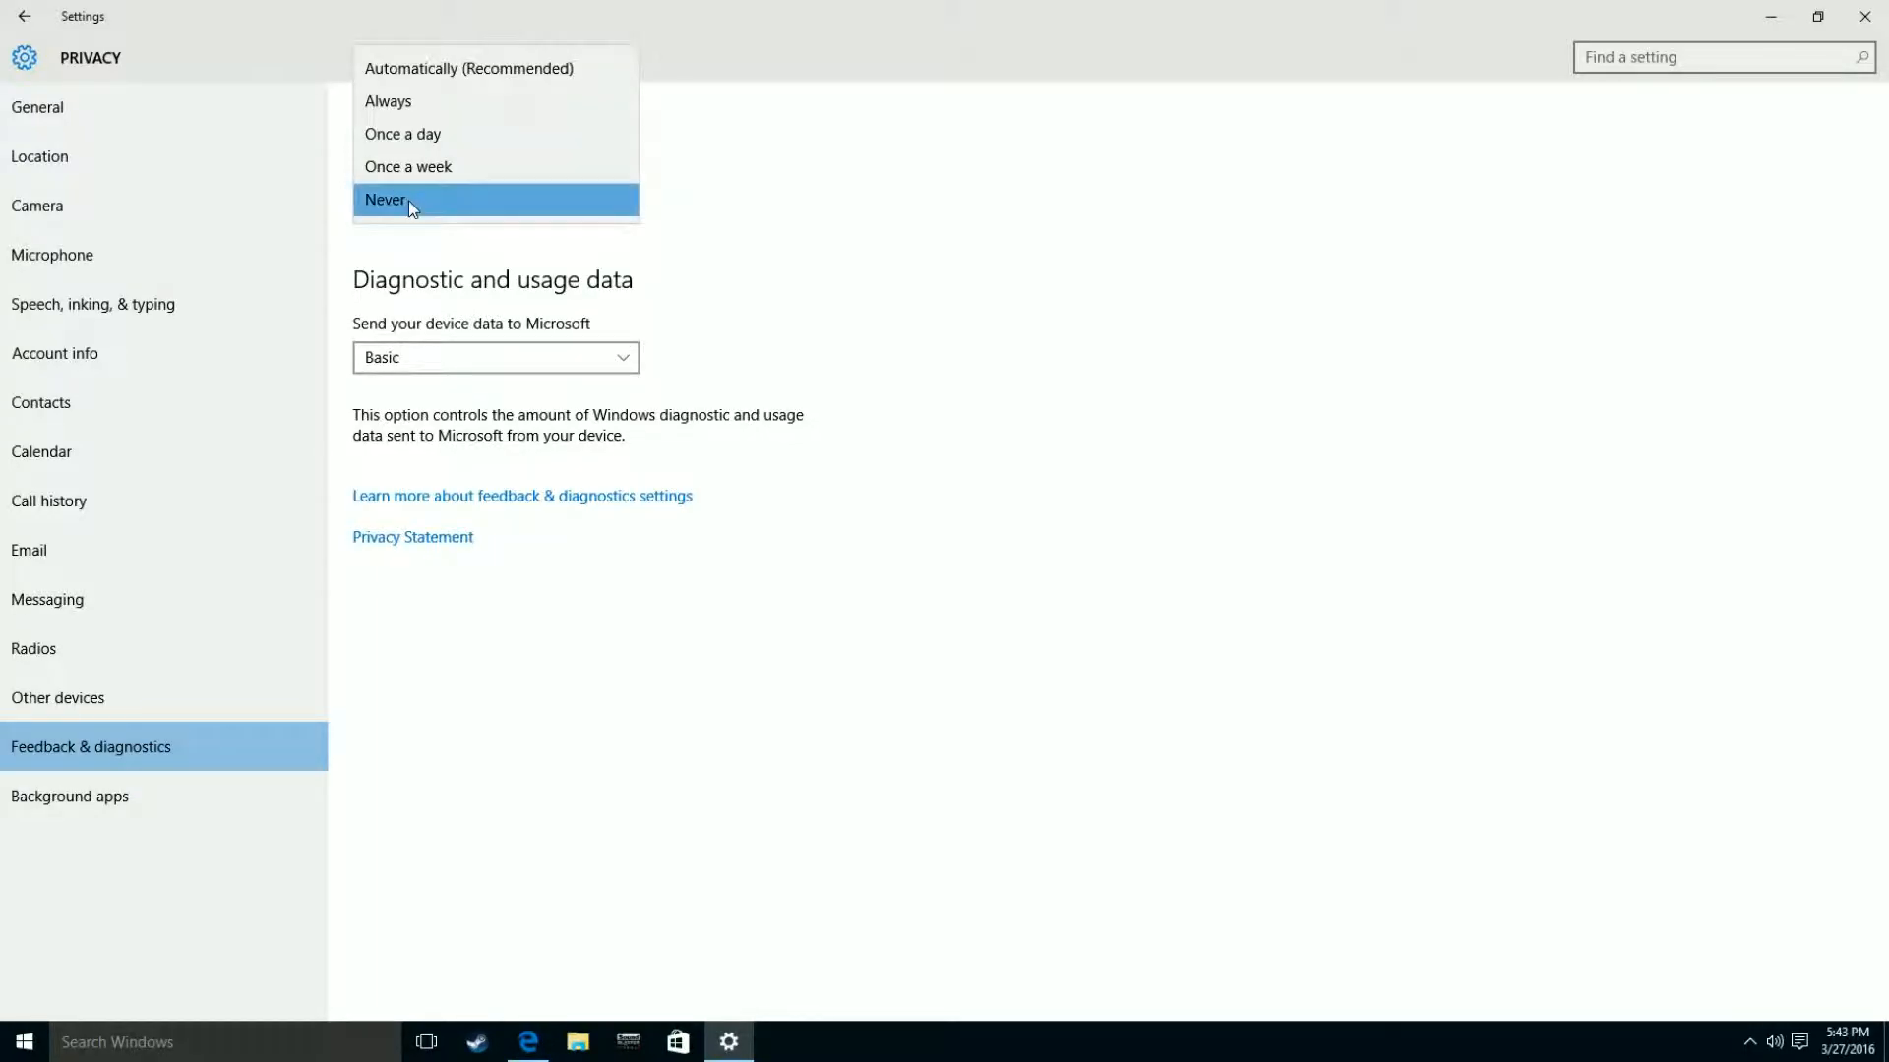
pyautogui.click(633, 284)
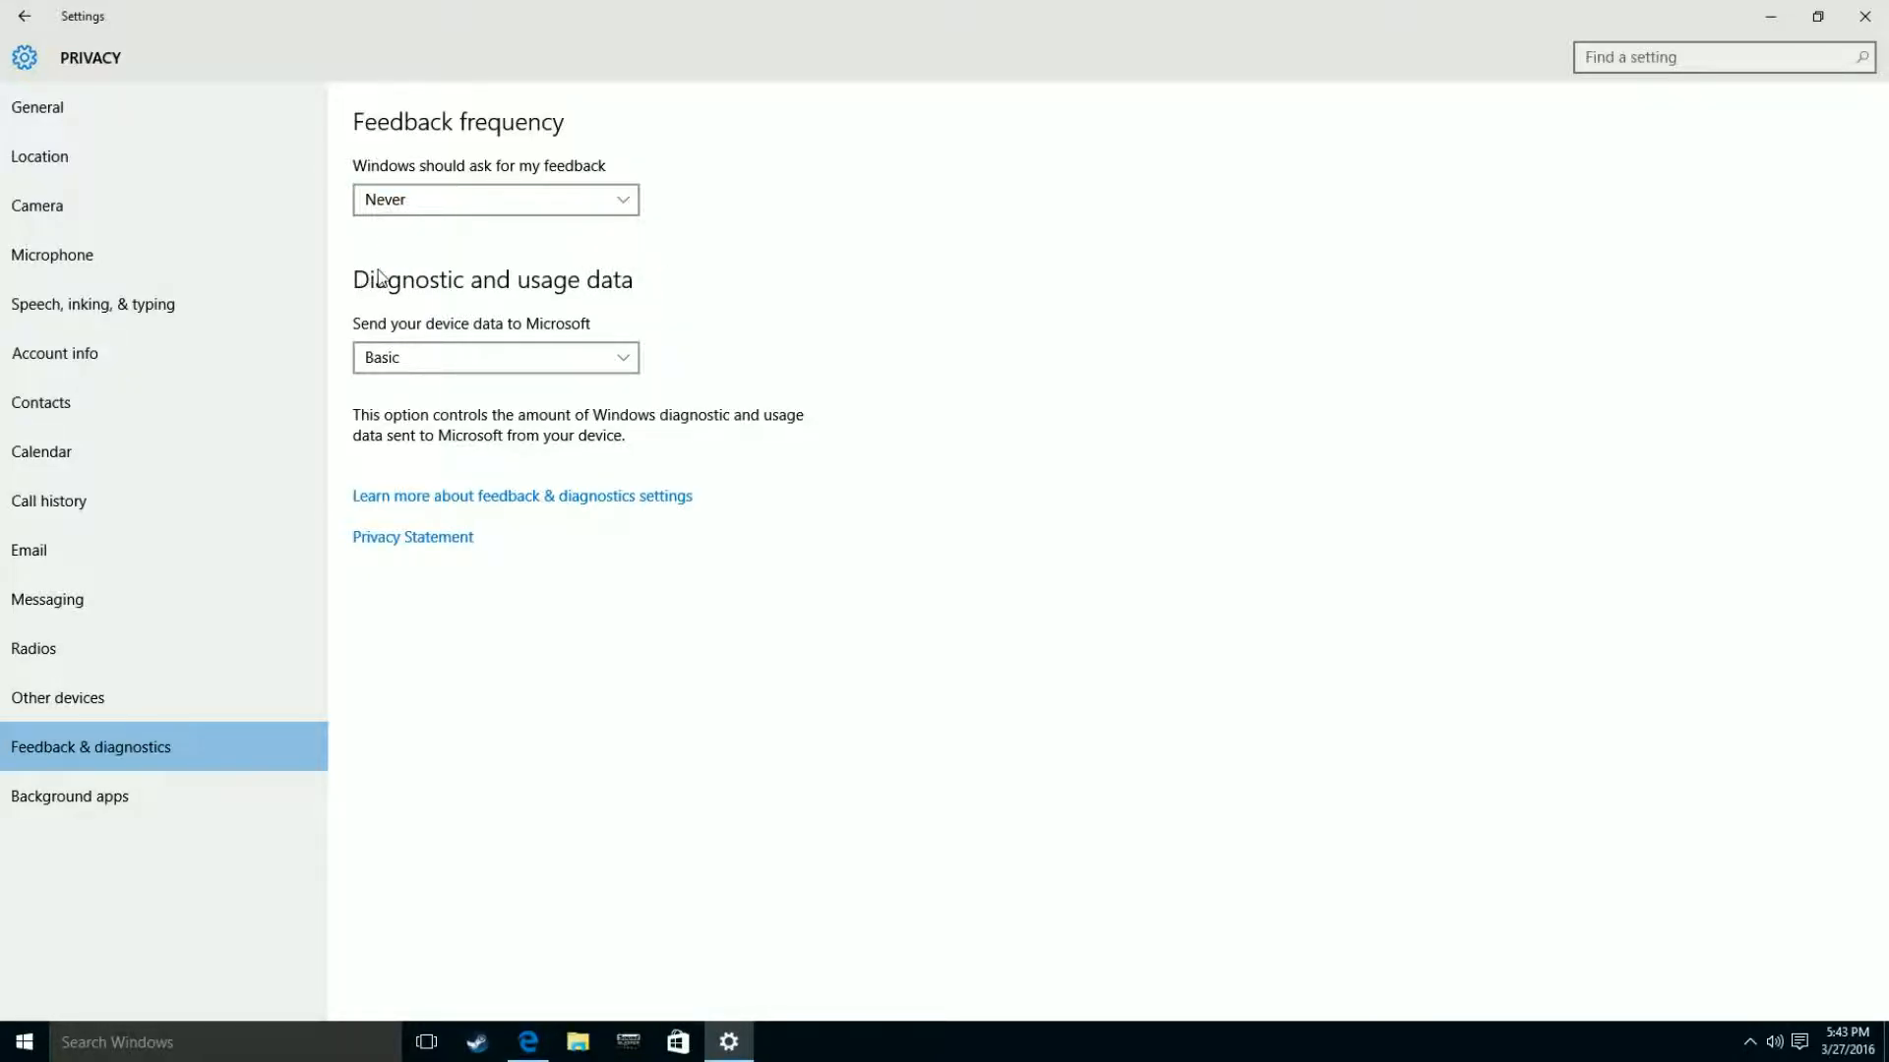
# Stop Windows and Cortana from getting to know you under Speech, inking, & typing, confirming the turn-off.
pyautogui.click(234, 296)
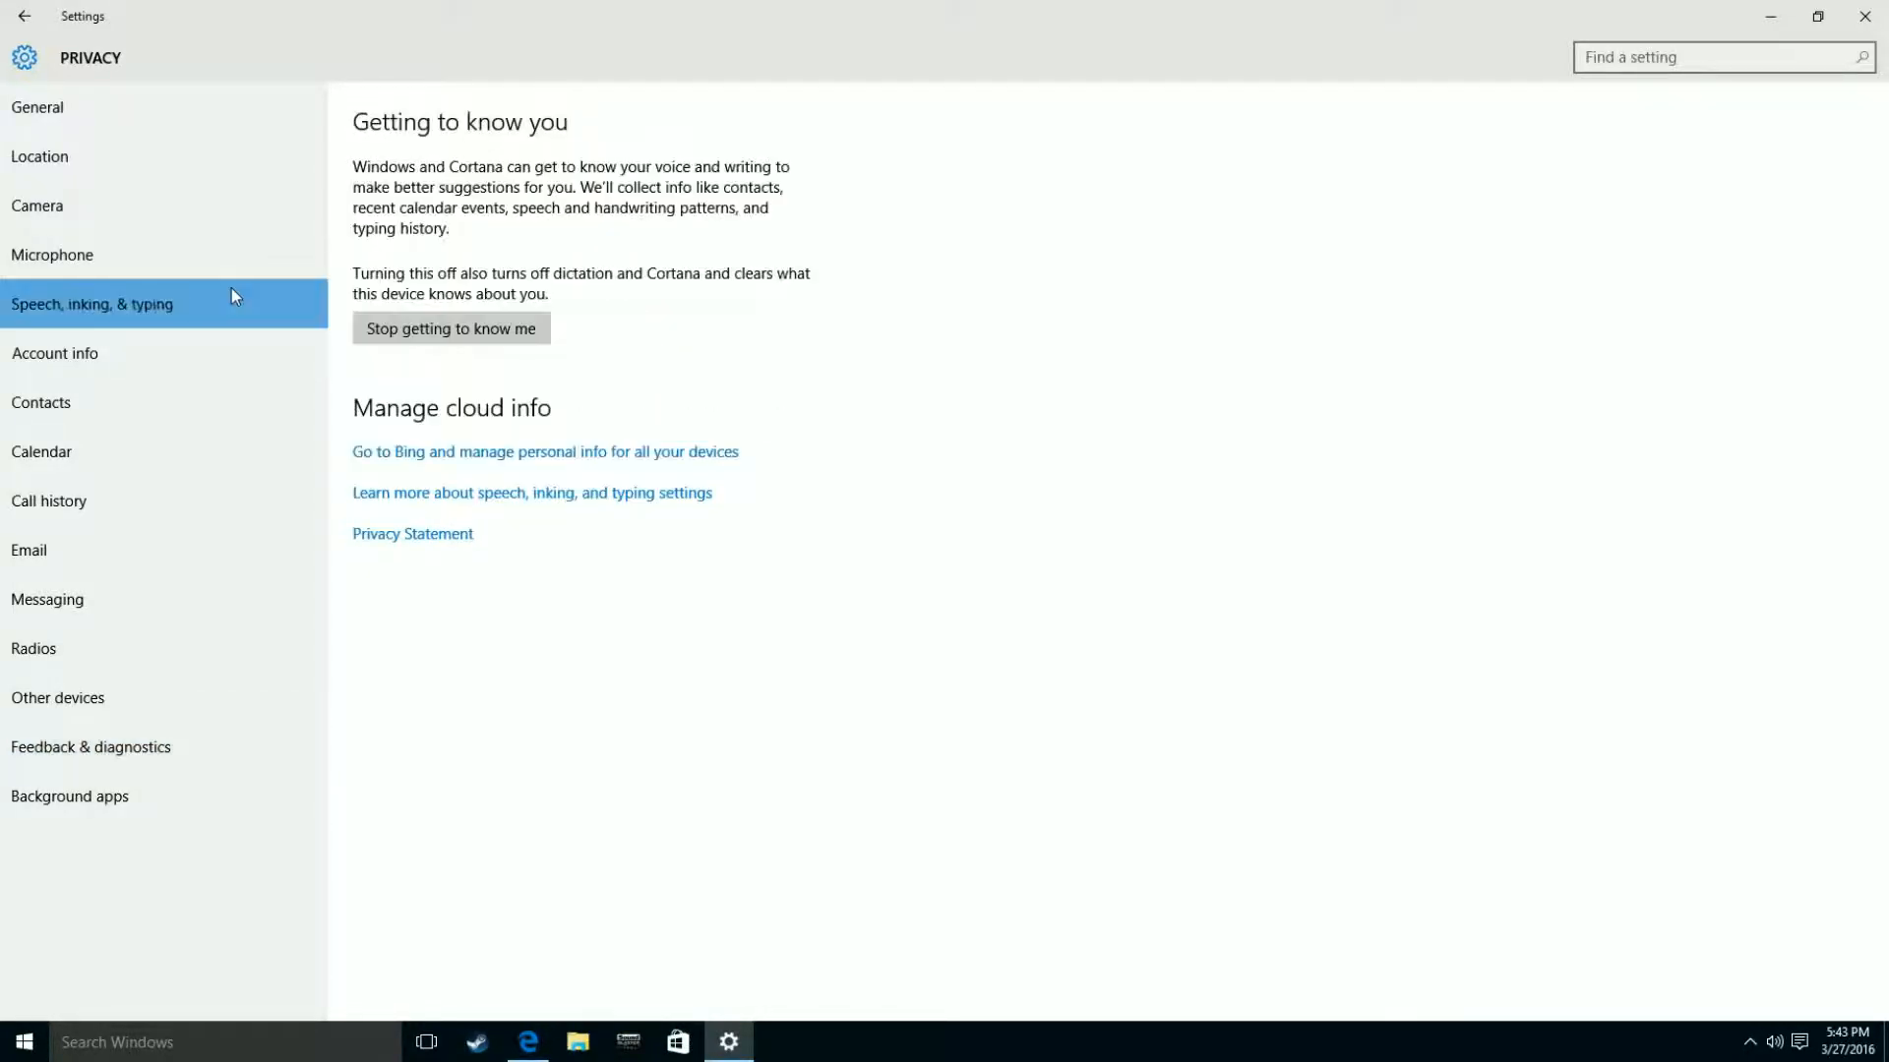
pyautogui.click(518, 332)
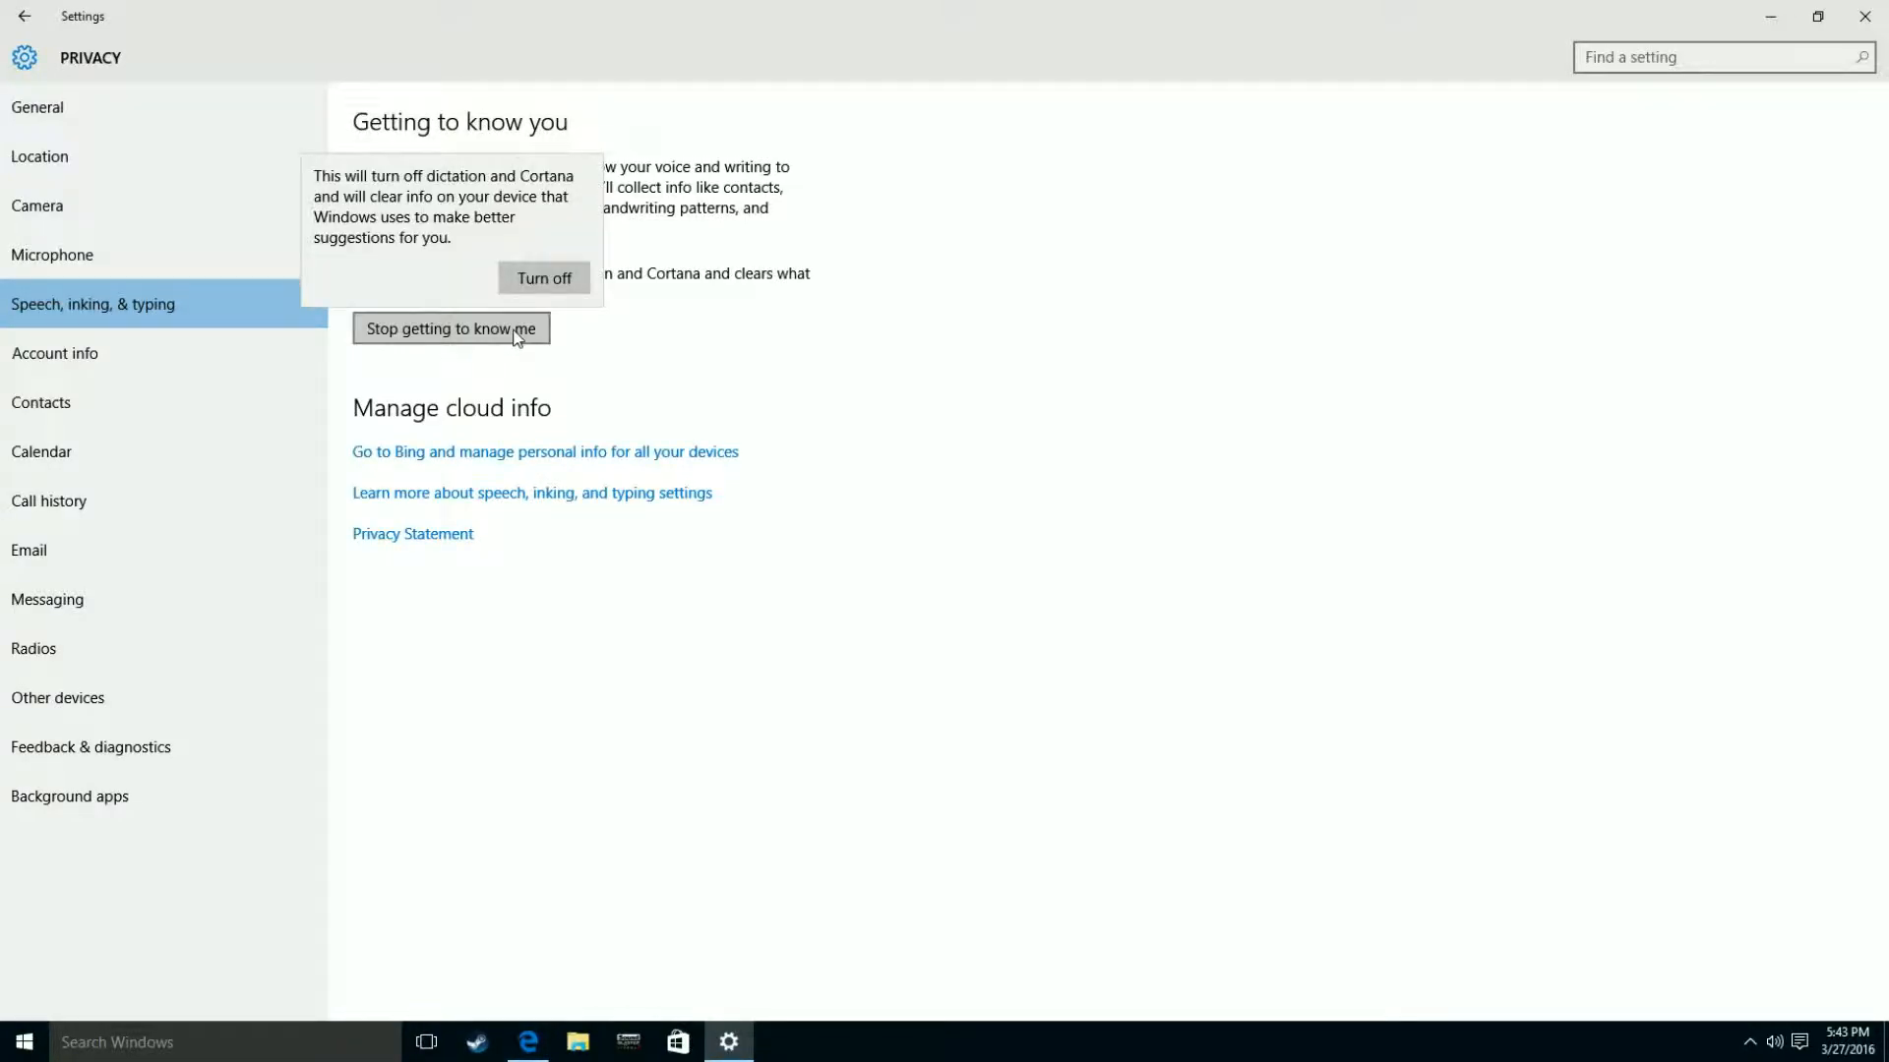
pyautogui.click(562, 281)
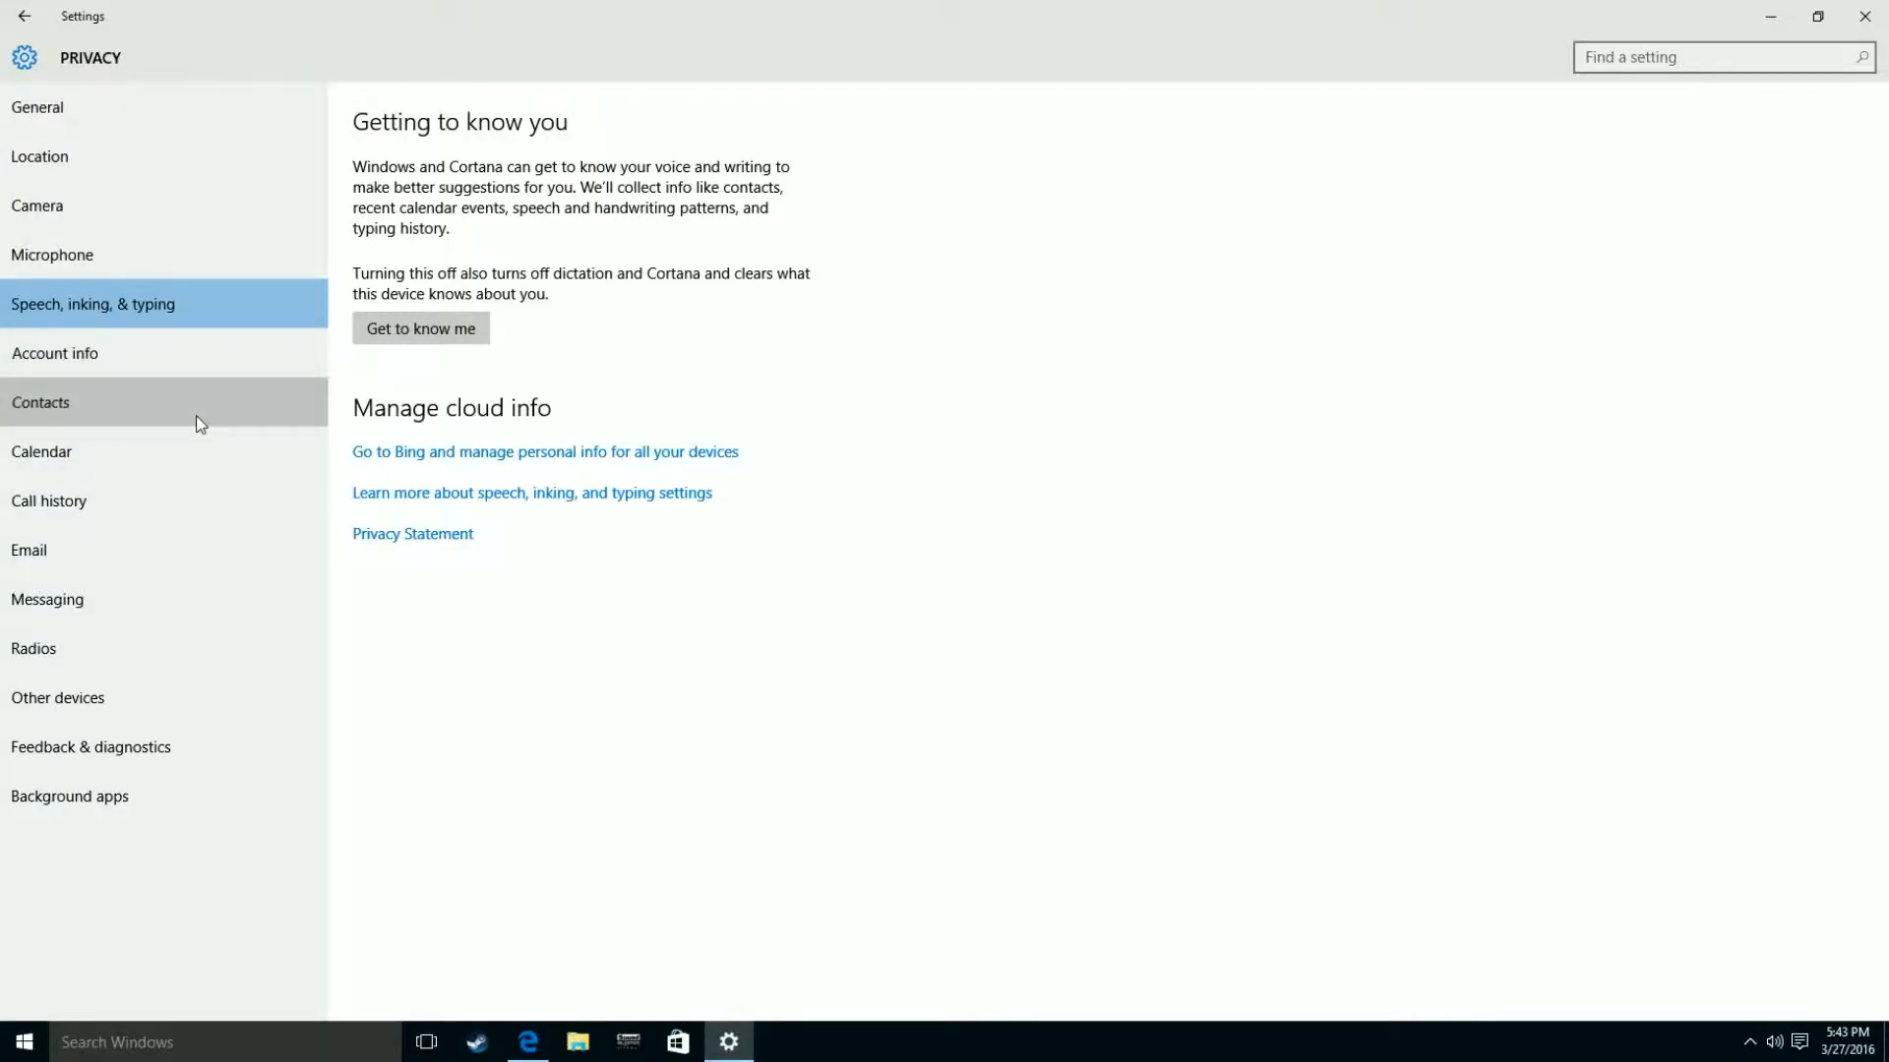
# Check the Contacts privacy page, then look through the installed programs under the System category's Apps & features.
pyautogui.click(232, 387)
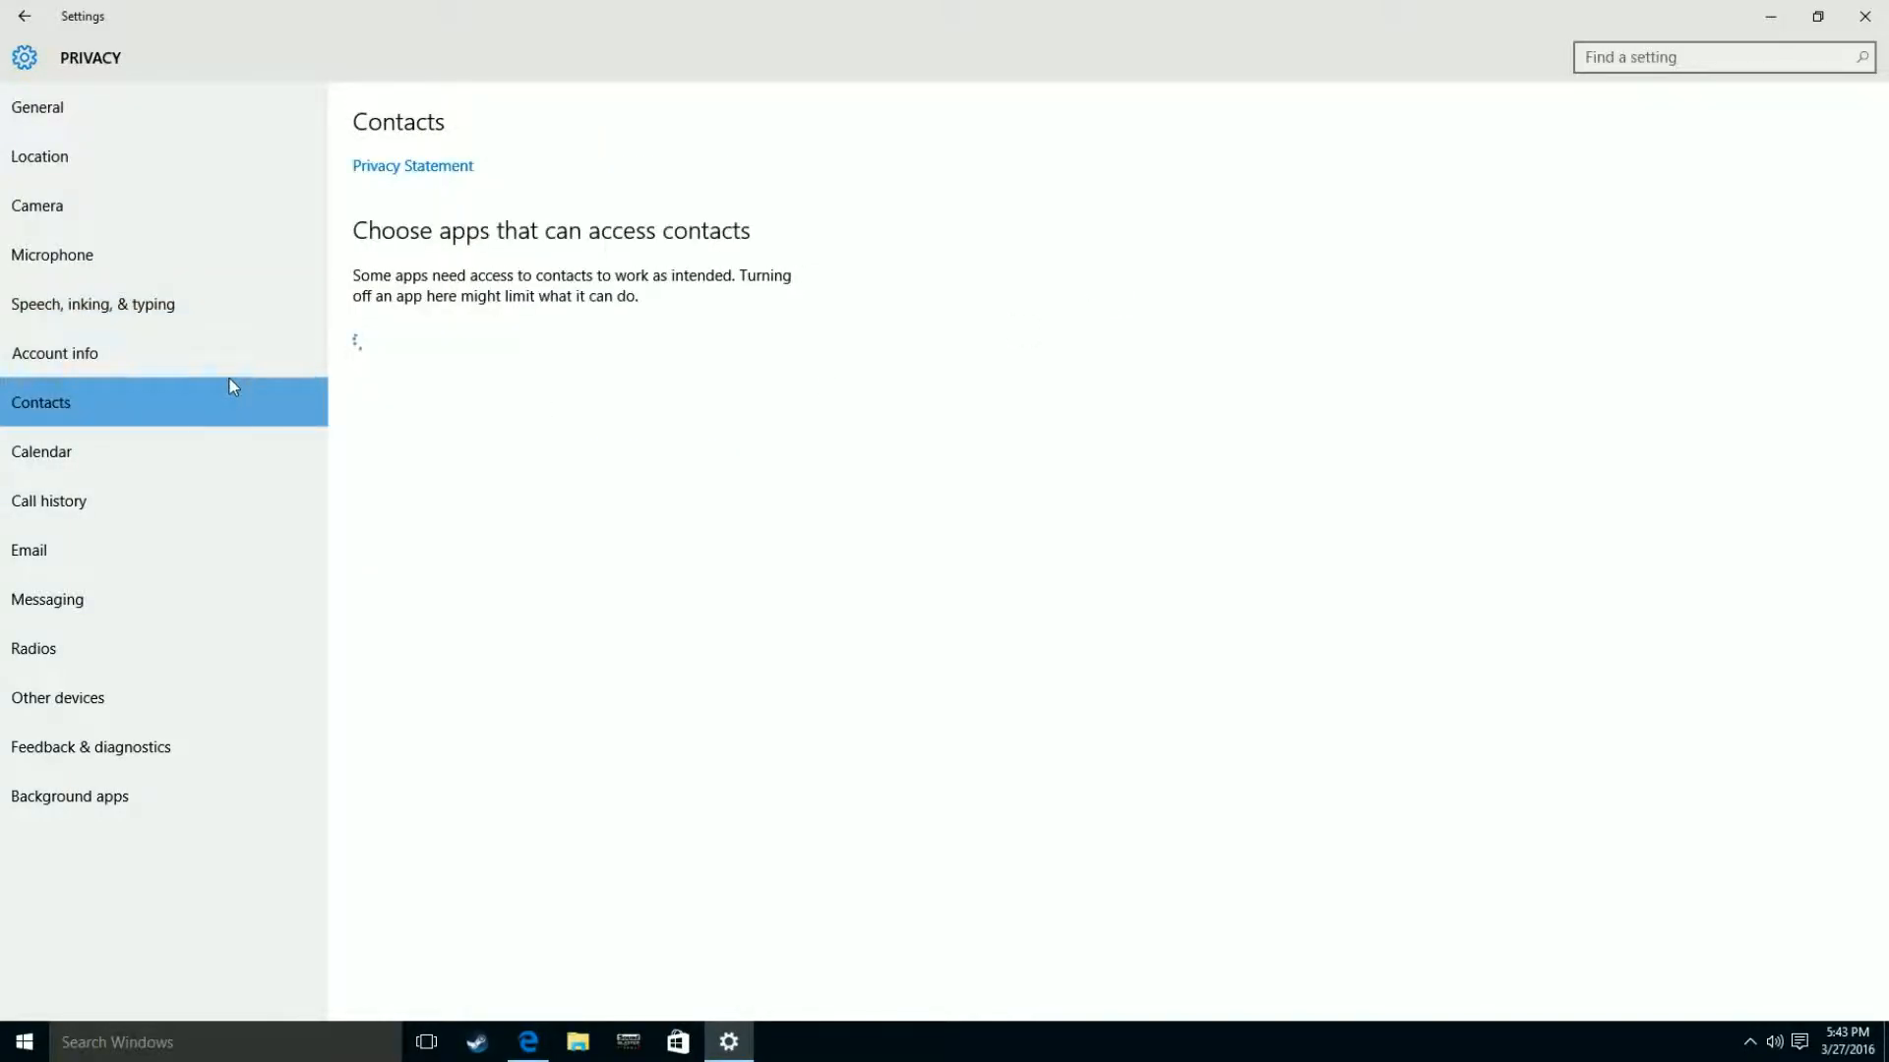
pyautogui.click(8, 12)
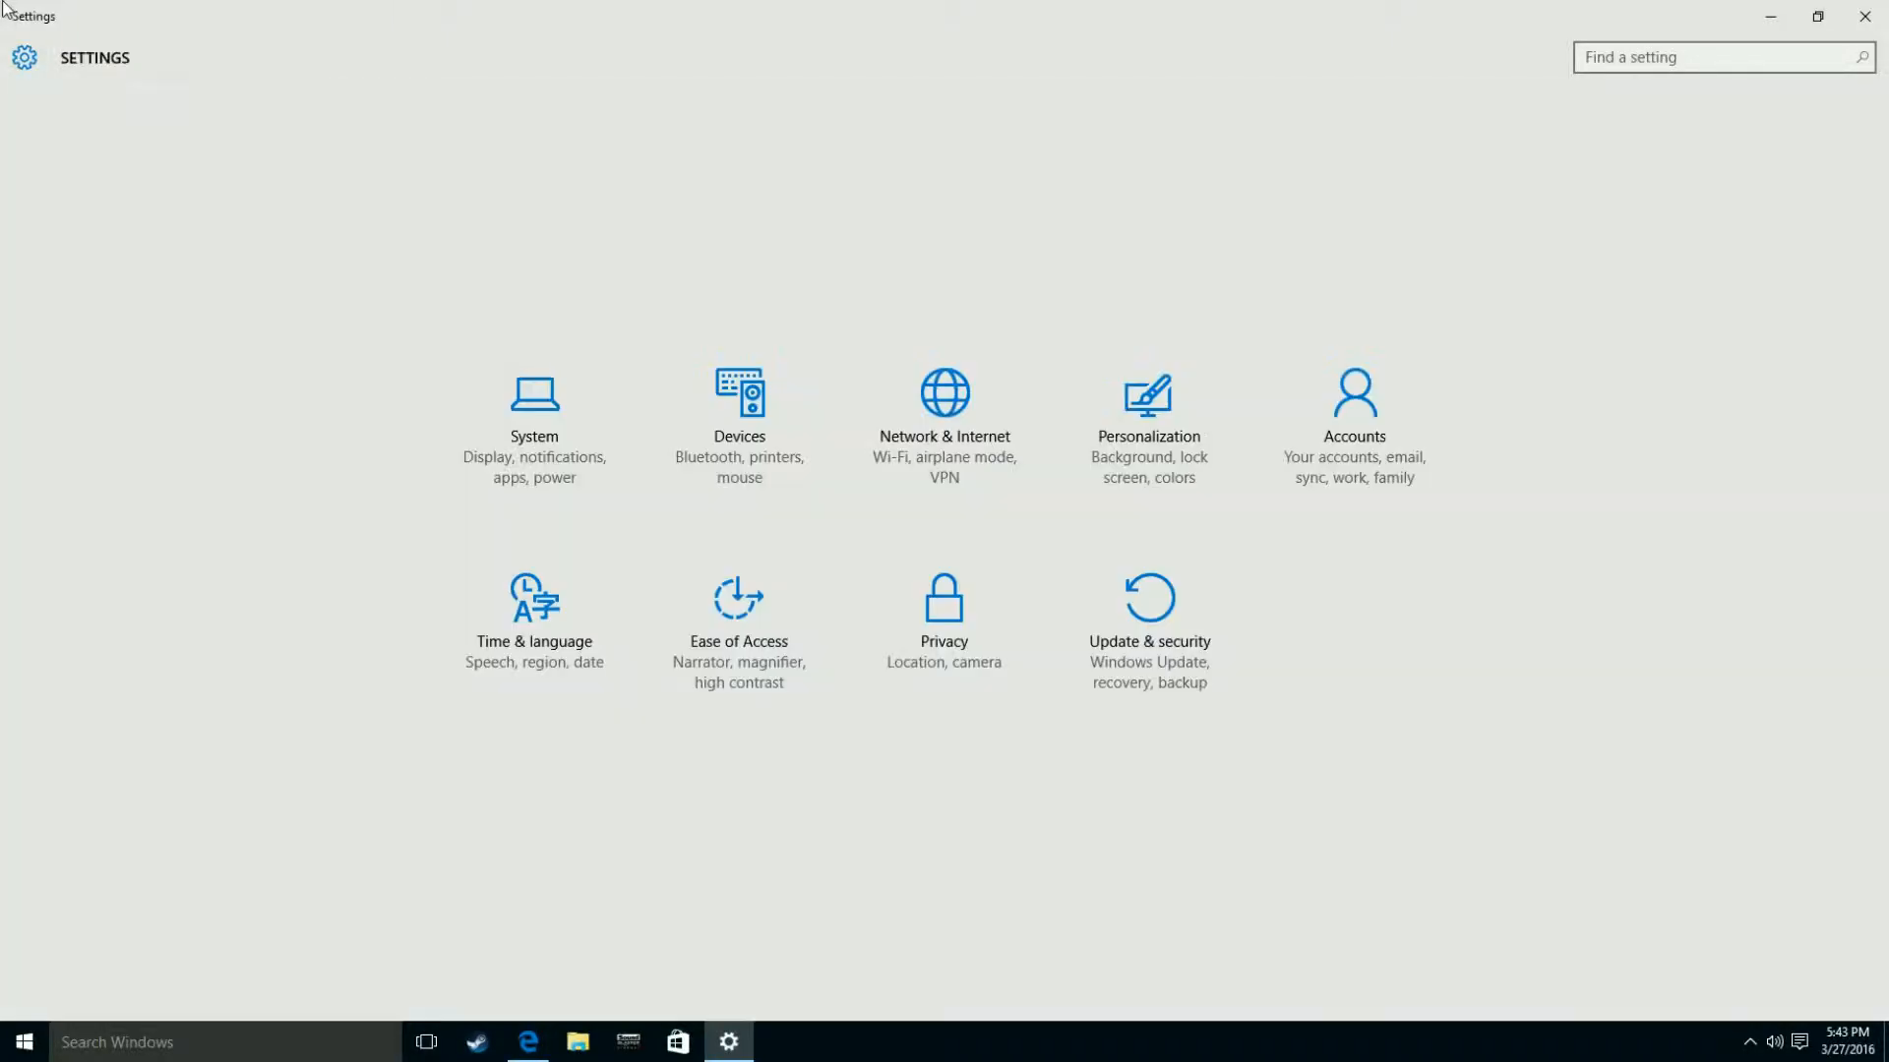
pyautogui.click(571, 445)
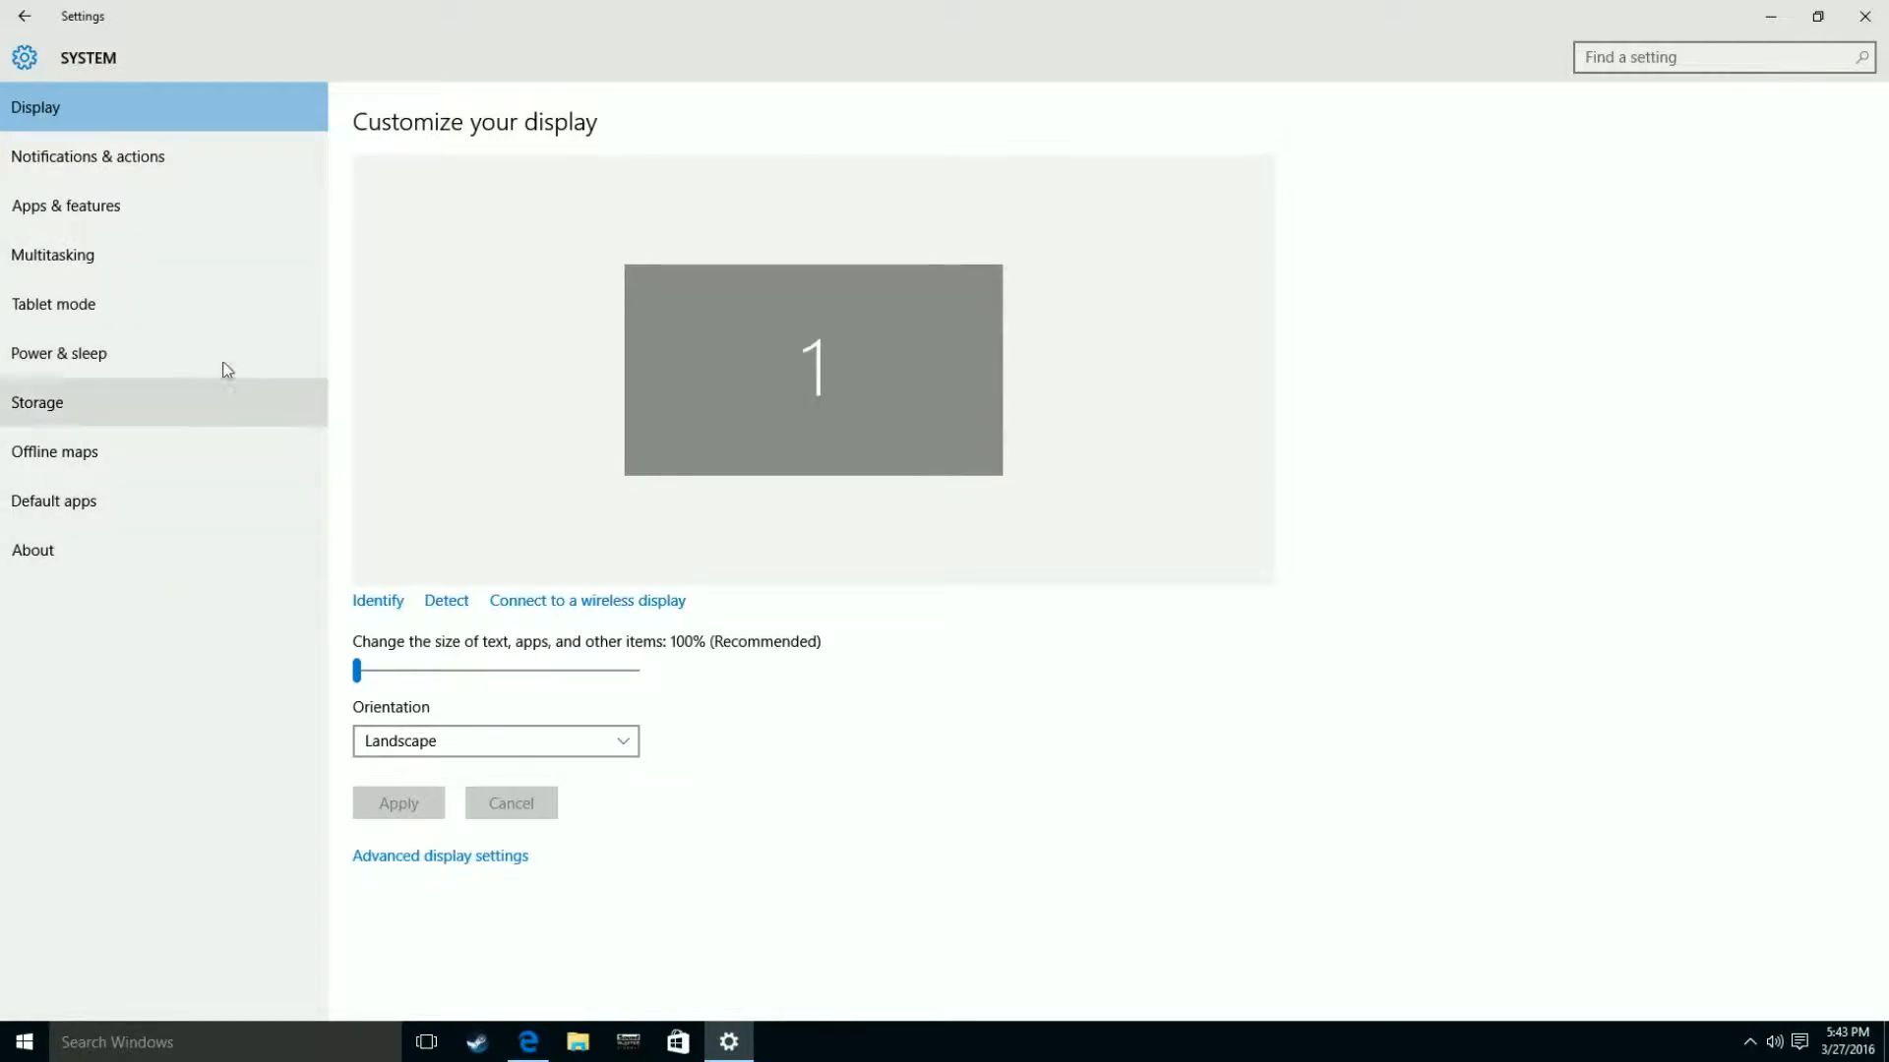
pyautogui.click(213, 198)
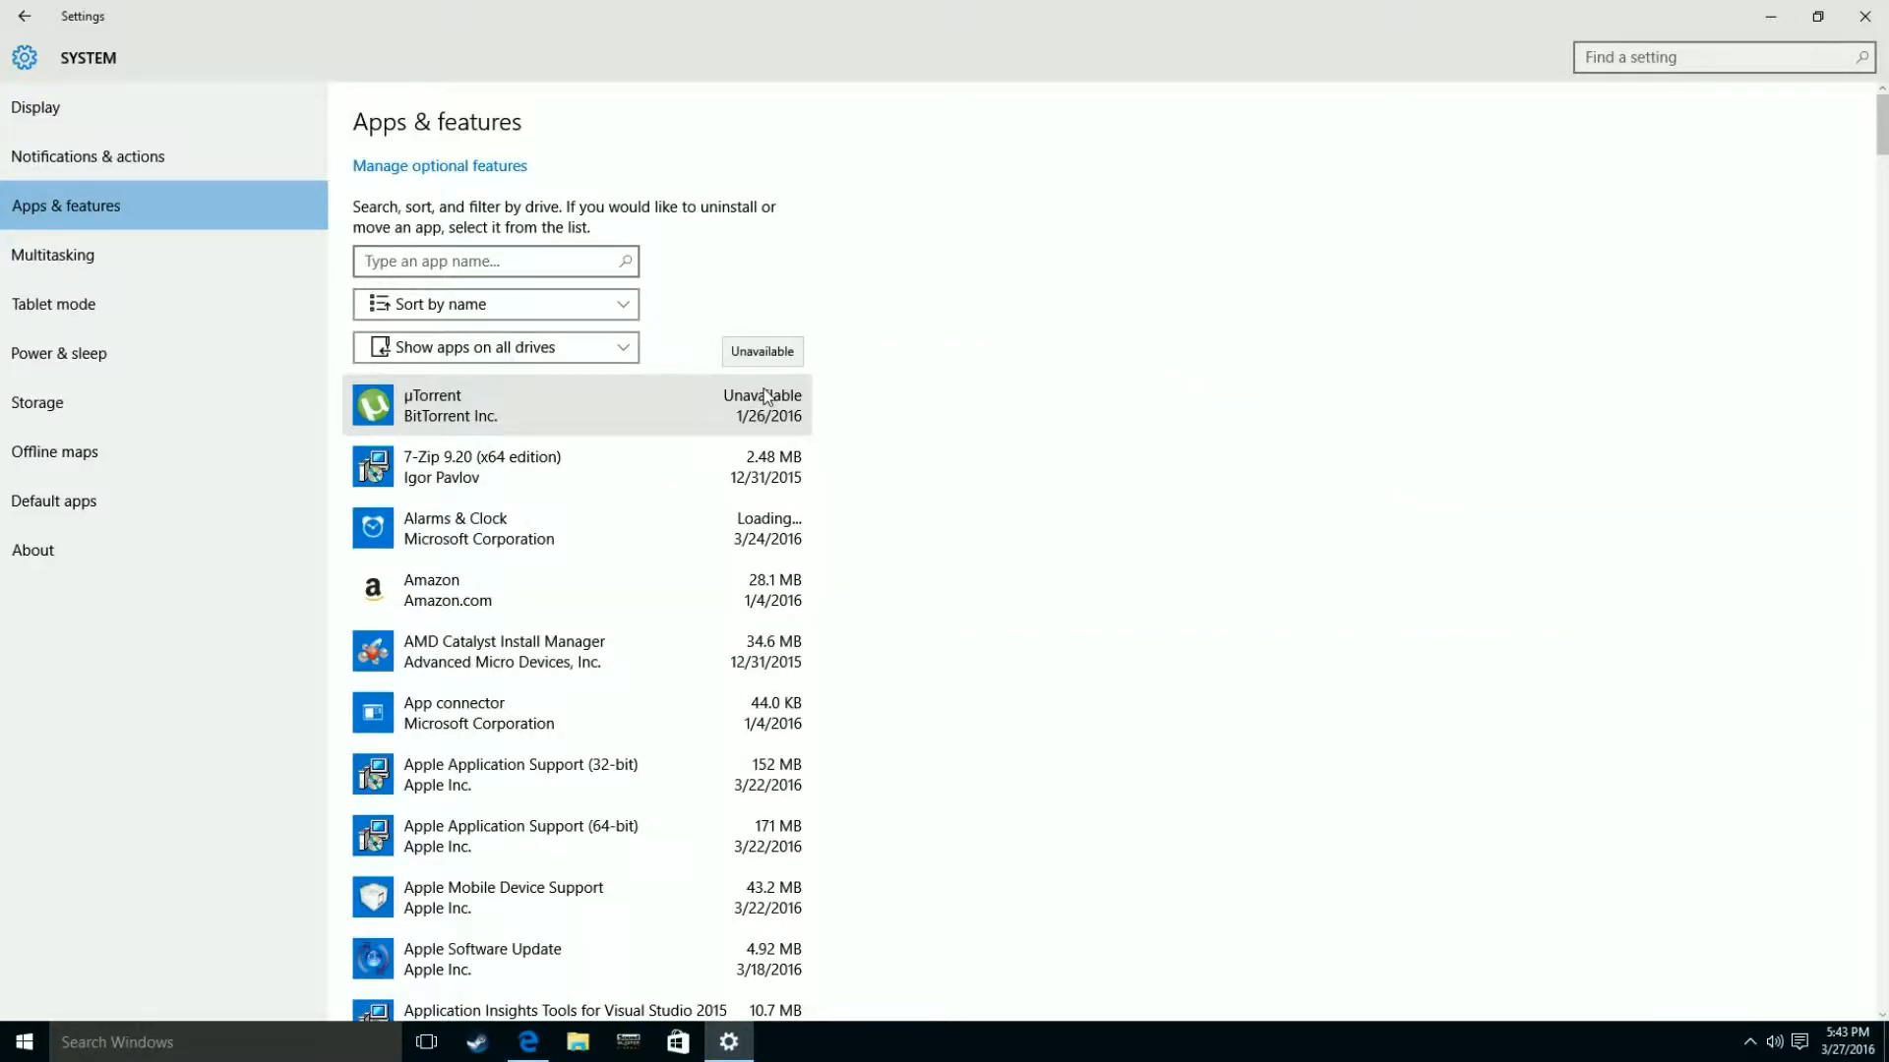
pyautogui.scroll(-3, 664, 549)
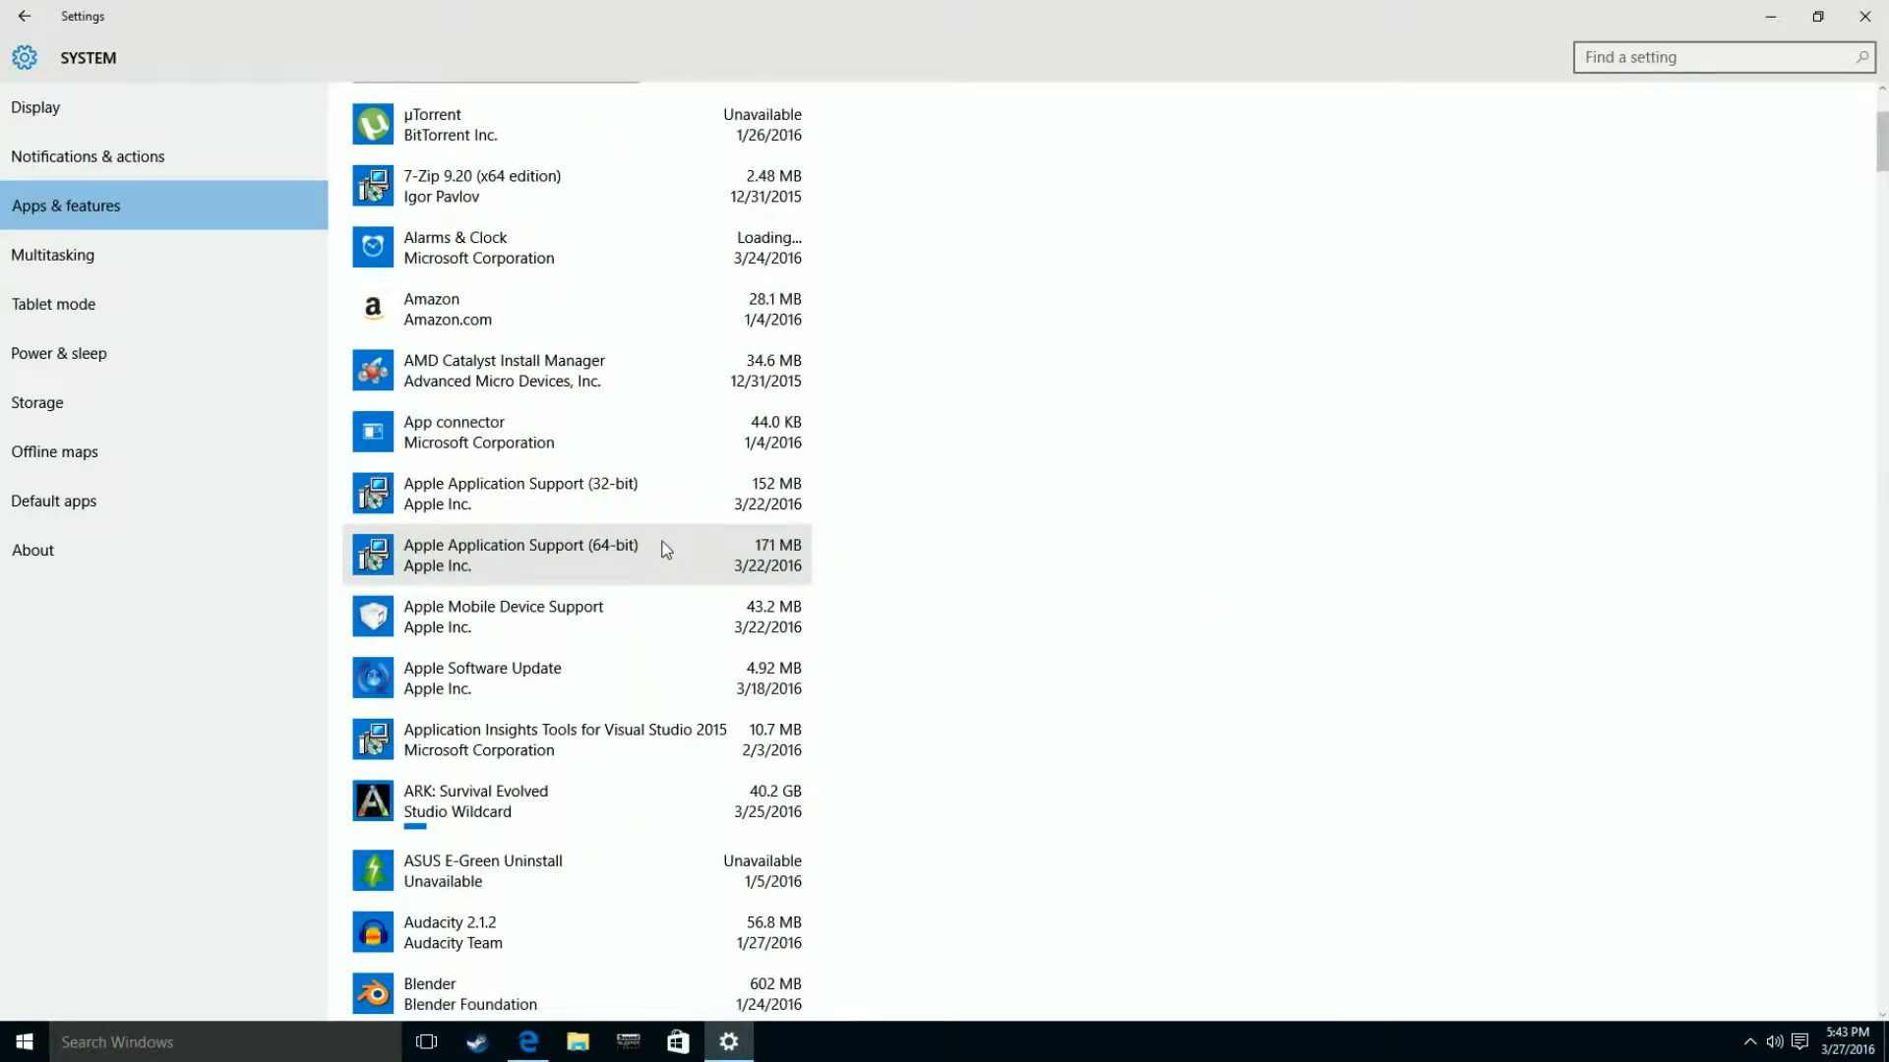
pyautogui.scroll(-5, 665, 550)
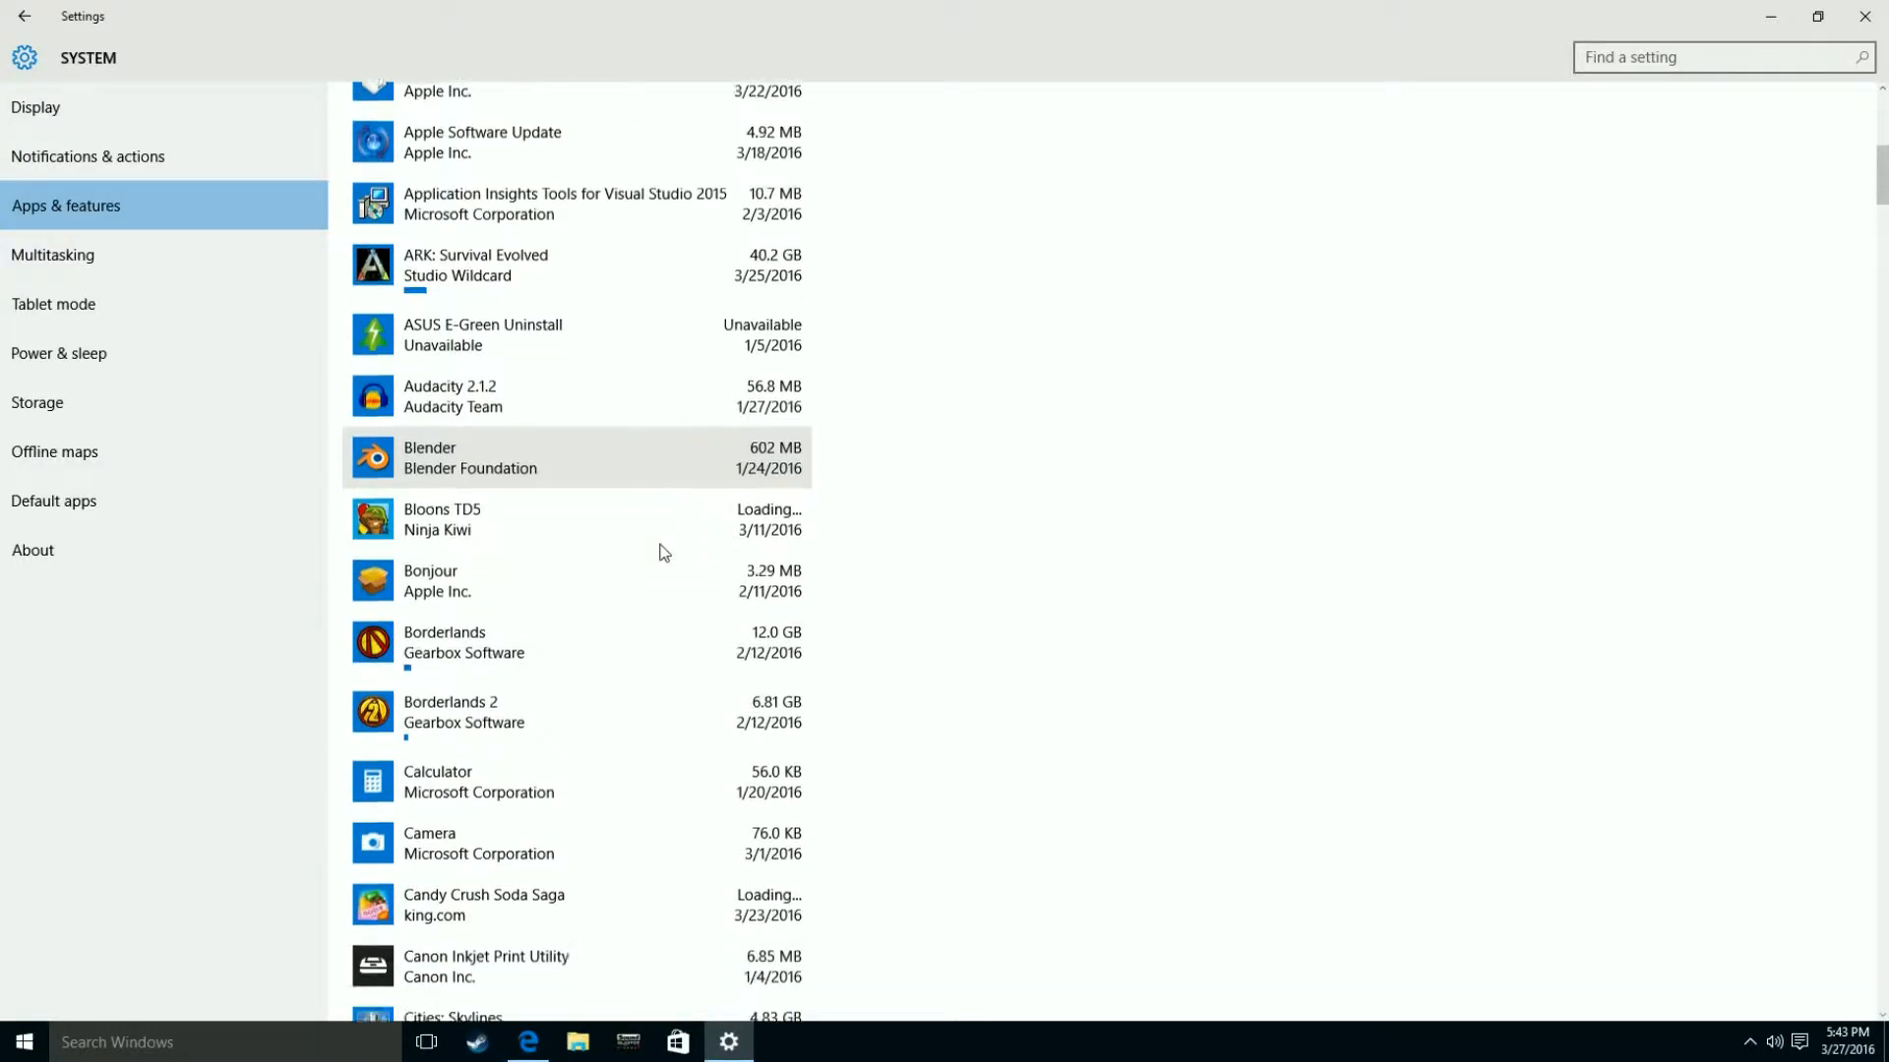
pyautogui.scroll(-3, 664, 552)
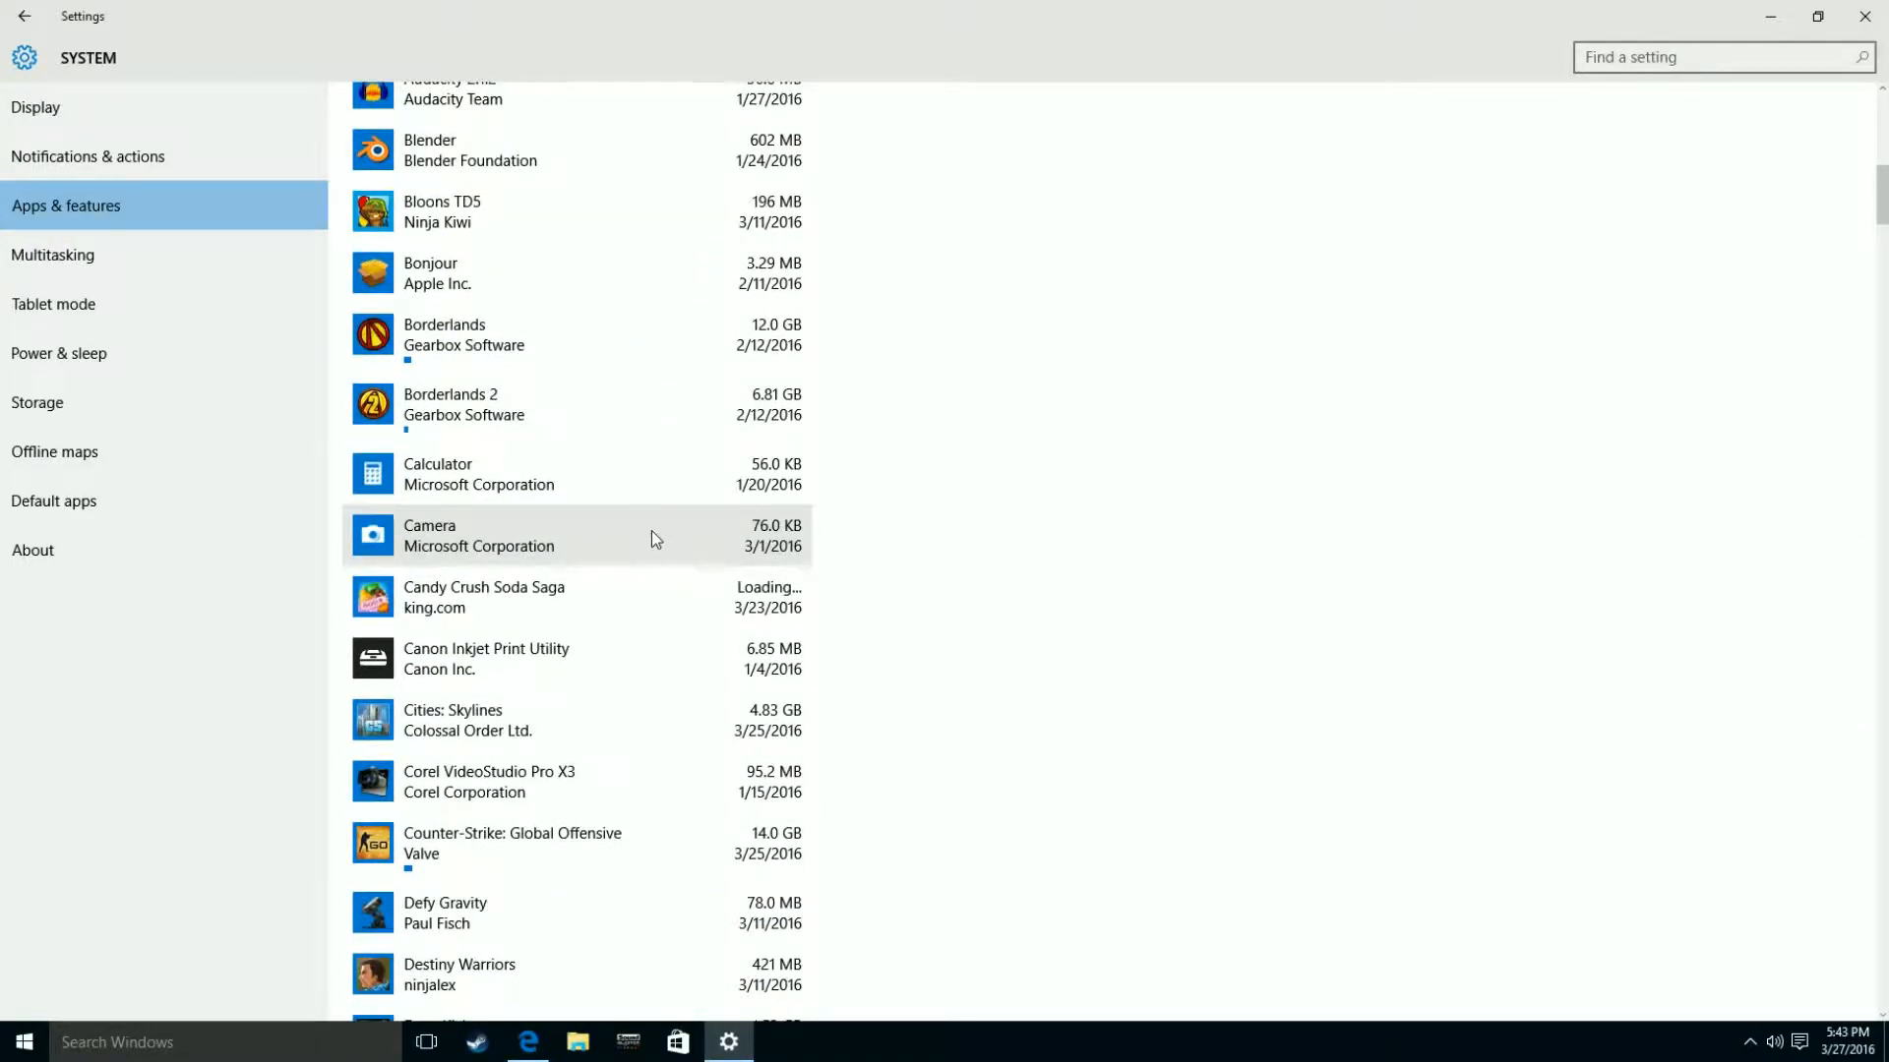
pyautogui.scroll(-8, 959, 582)
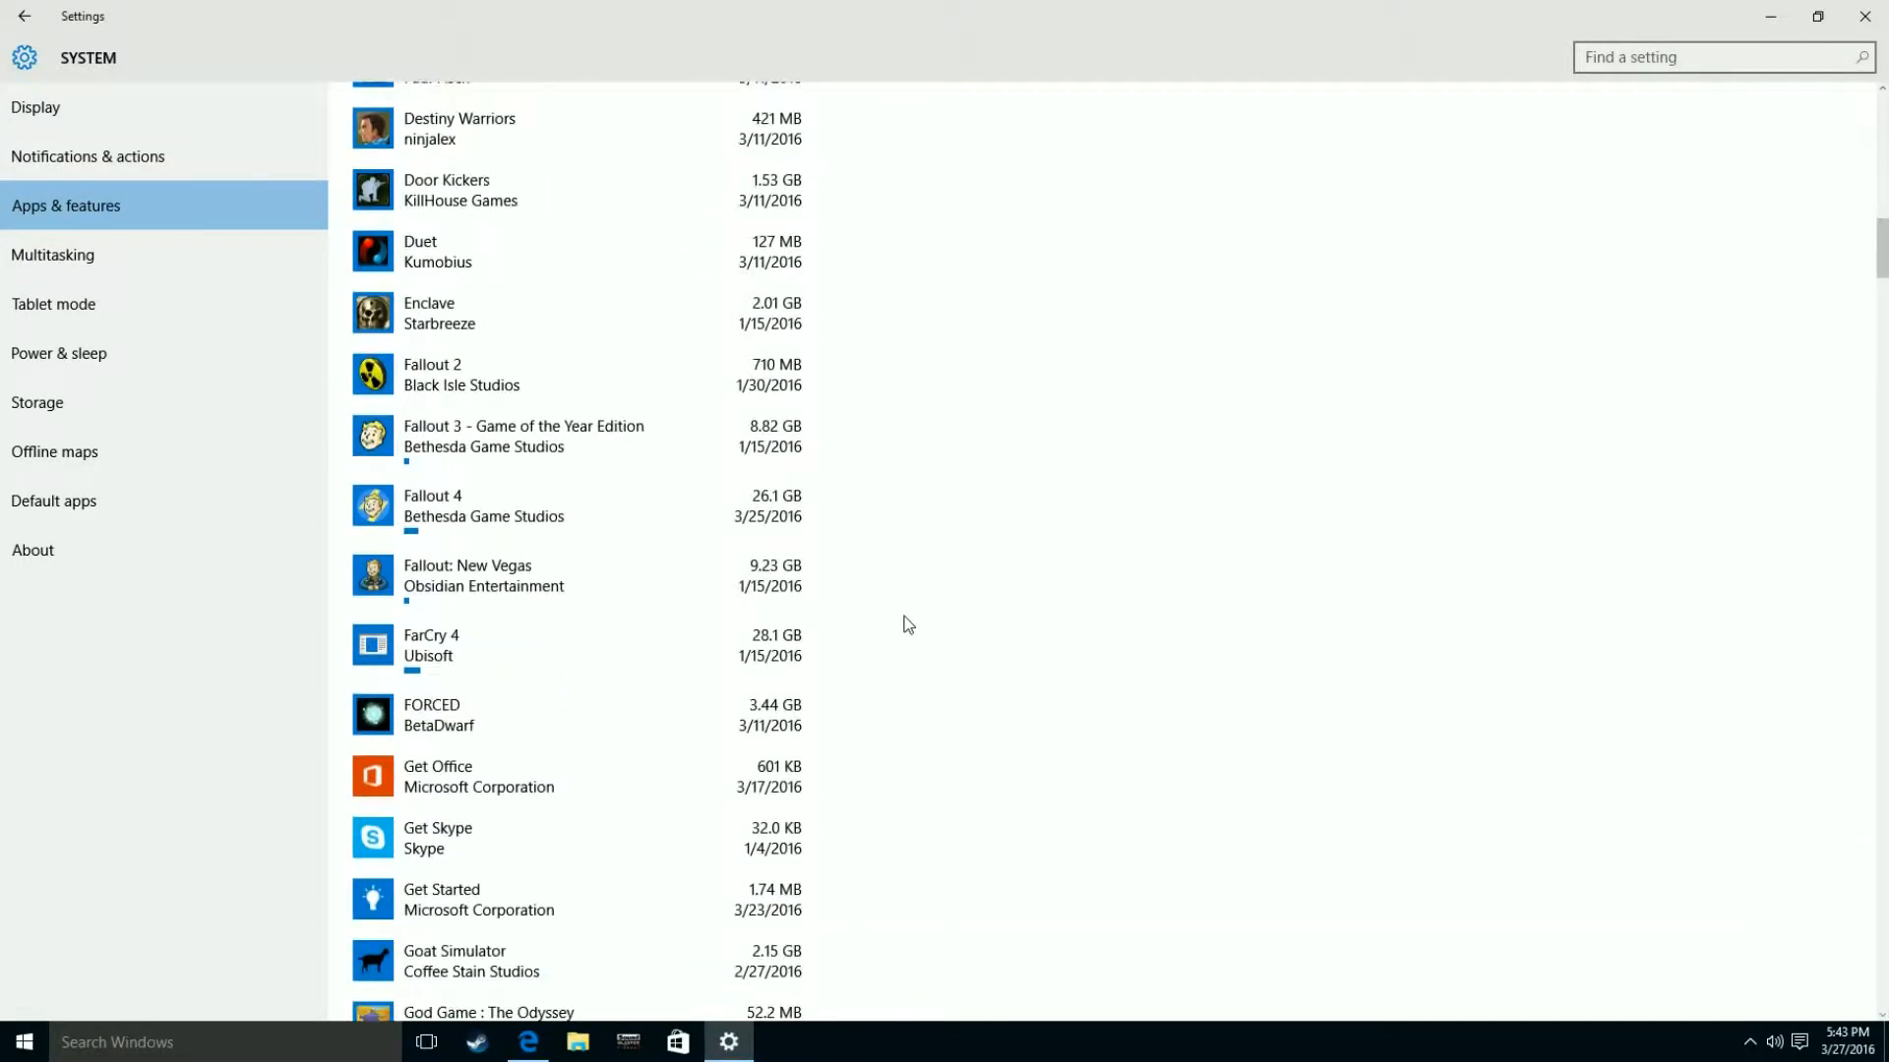
pyautogui.scroll(-1, 446, 611)
pyautogui.scroll(-10, 453, 615)
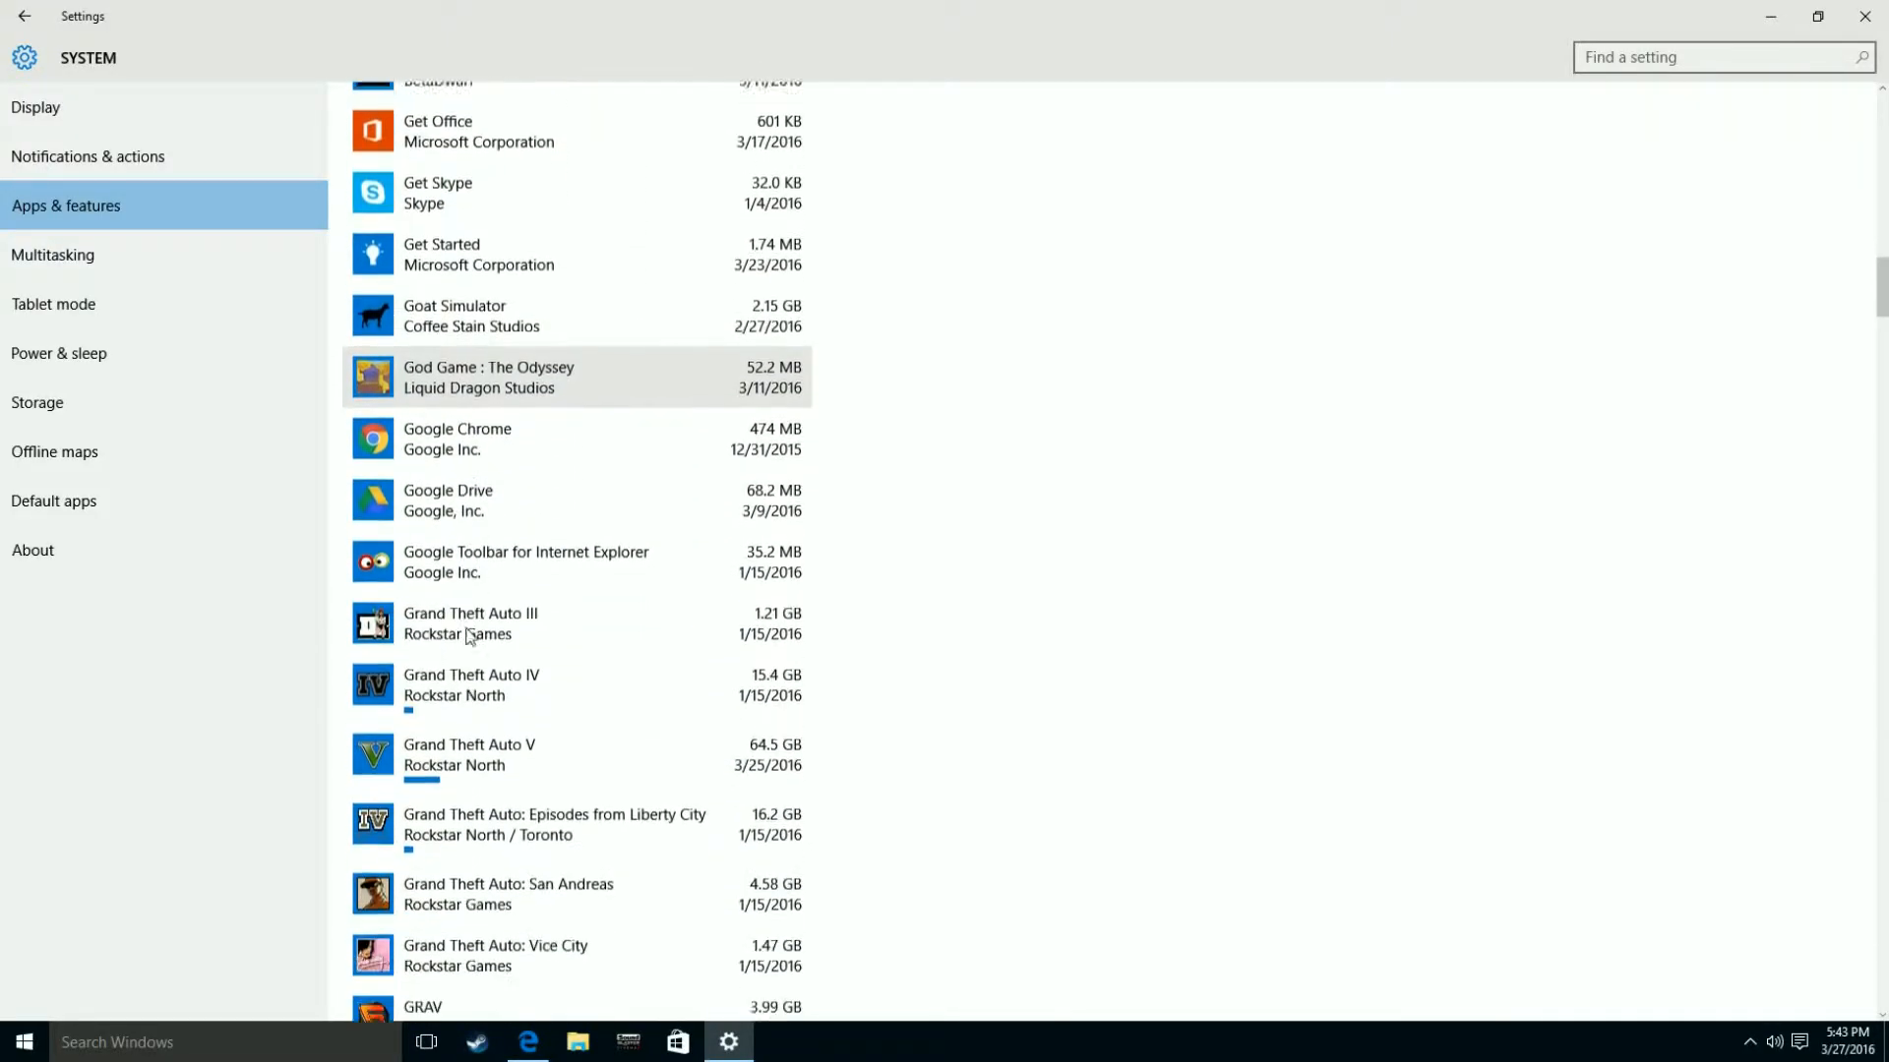
pyautogui.scroll(-12, 468, 638)
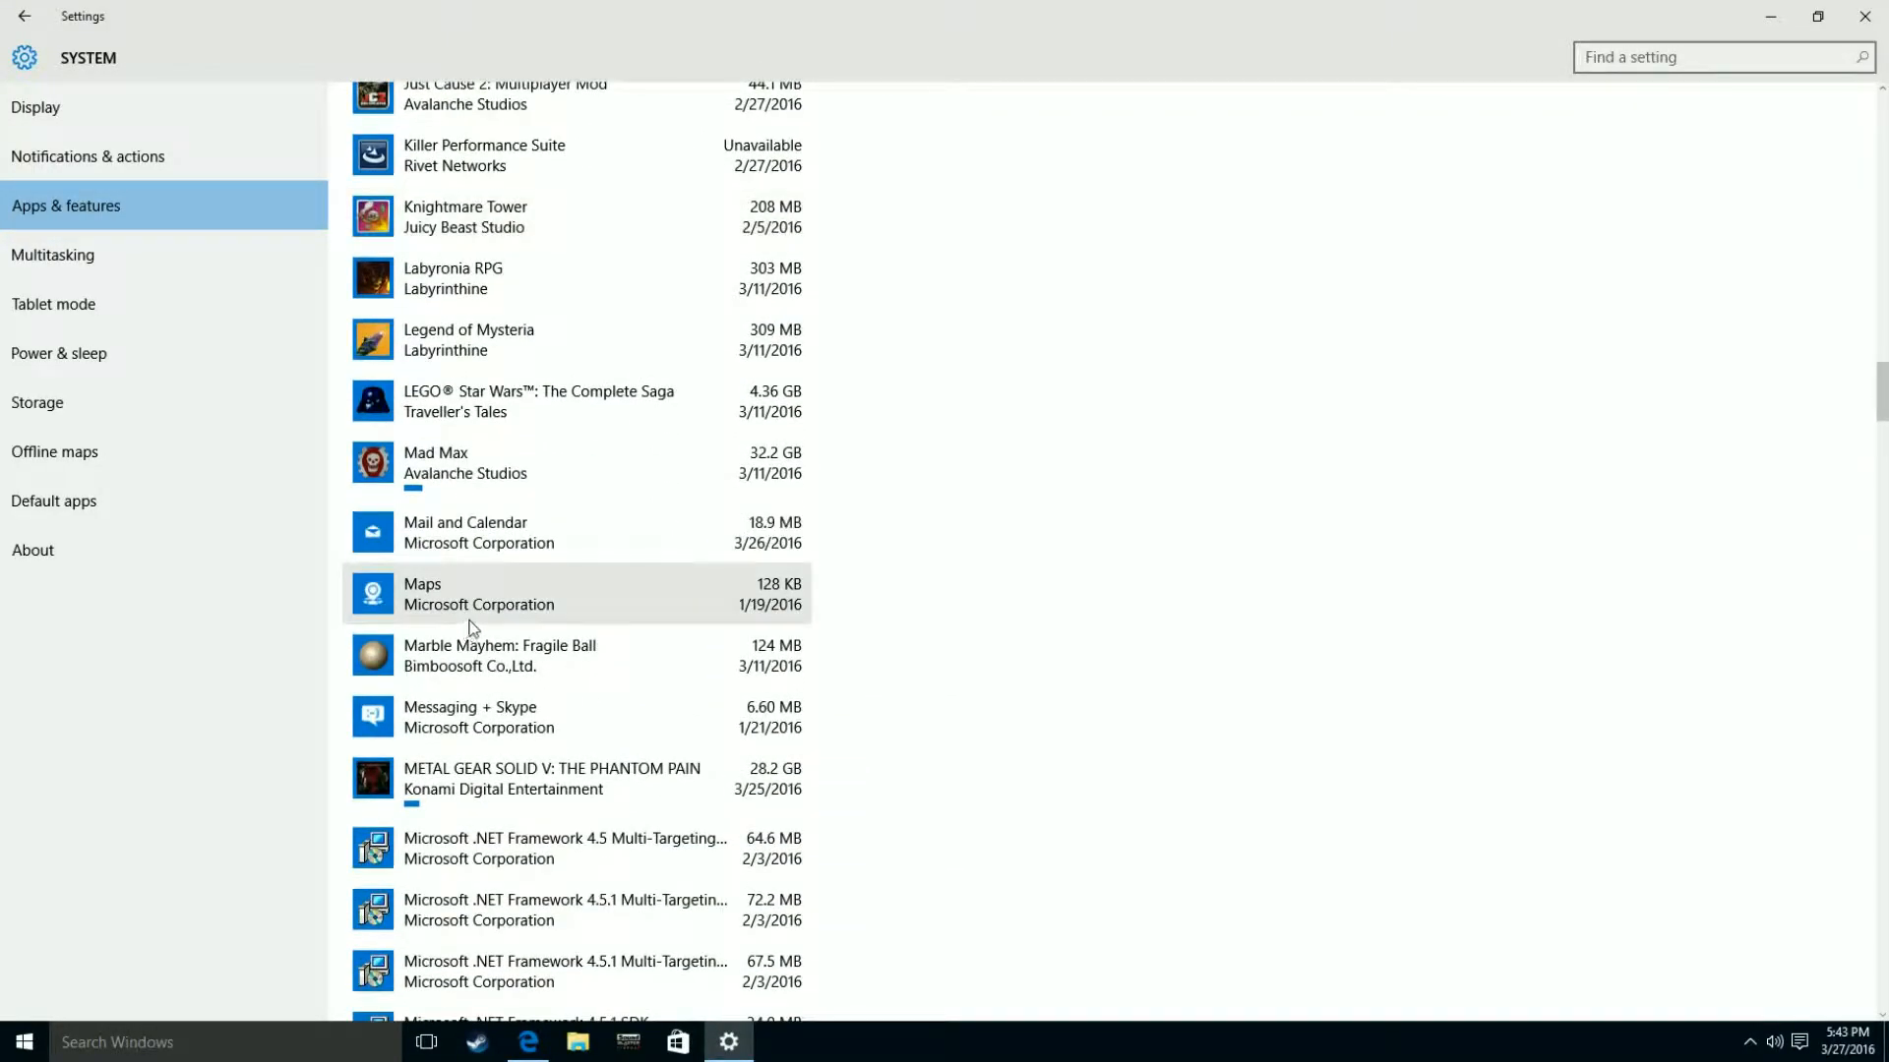
# Check the removal options for Mail and Calendar, then uninstall the Messaging + Skype app and confirm its removal.
pyautogui.click(535, 549)
pyautogui.scroll(-5, 1094, 590)
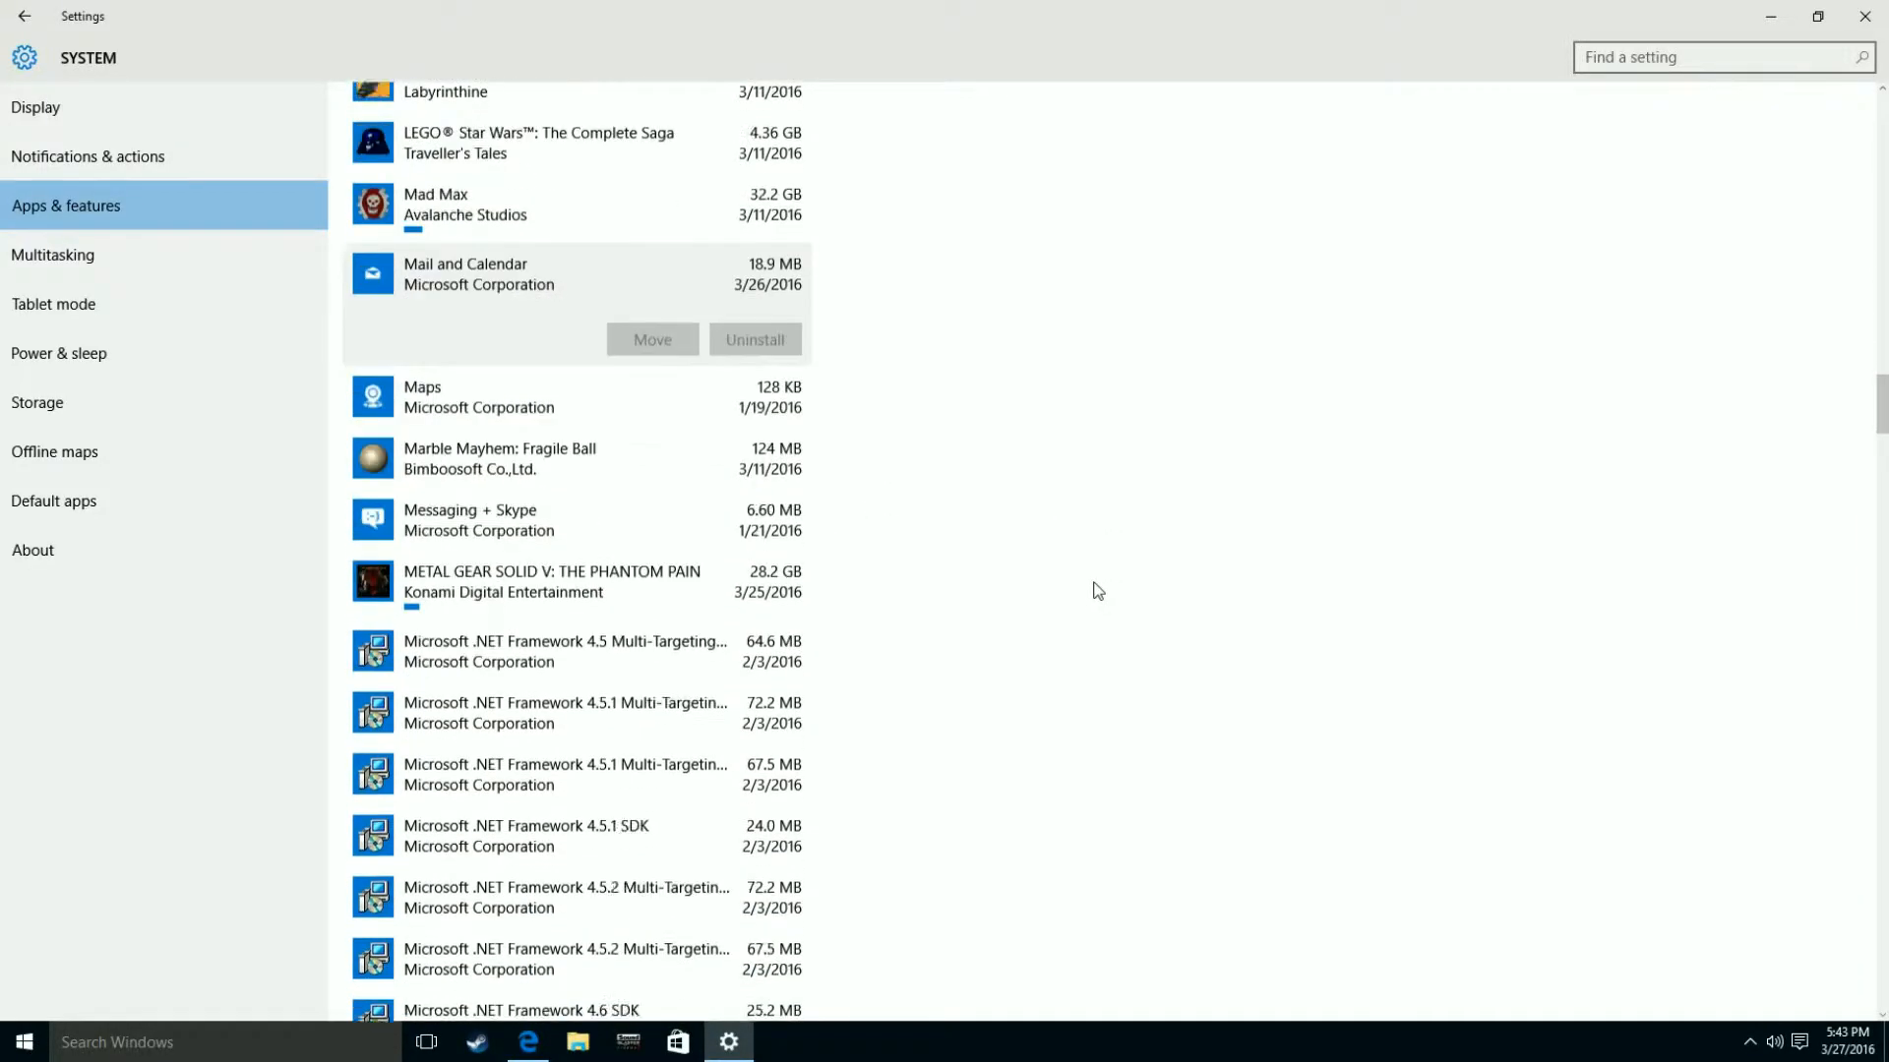
pyautogui.click(501, 384)
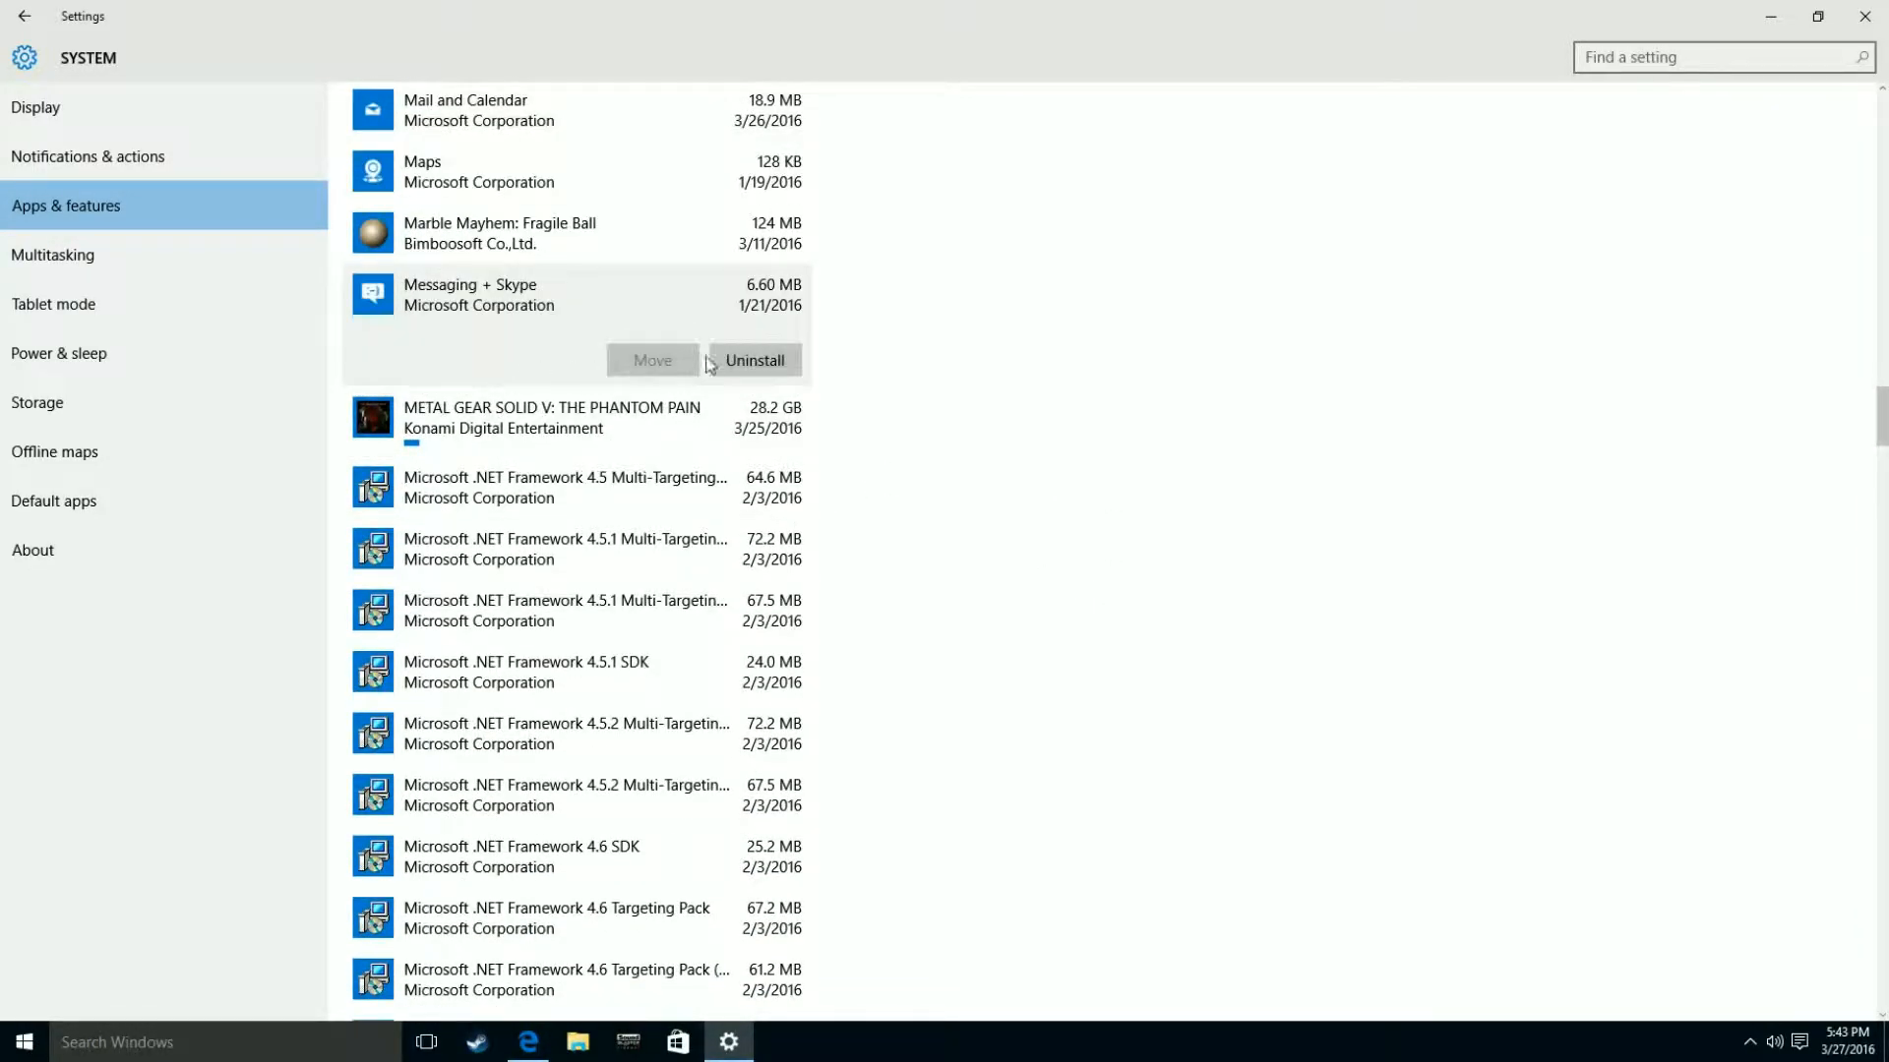
pyautogui.click(733, 364)
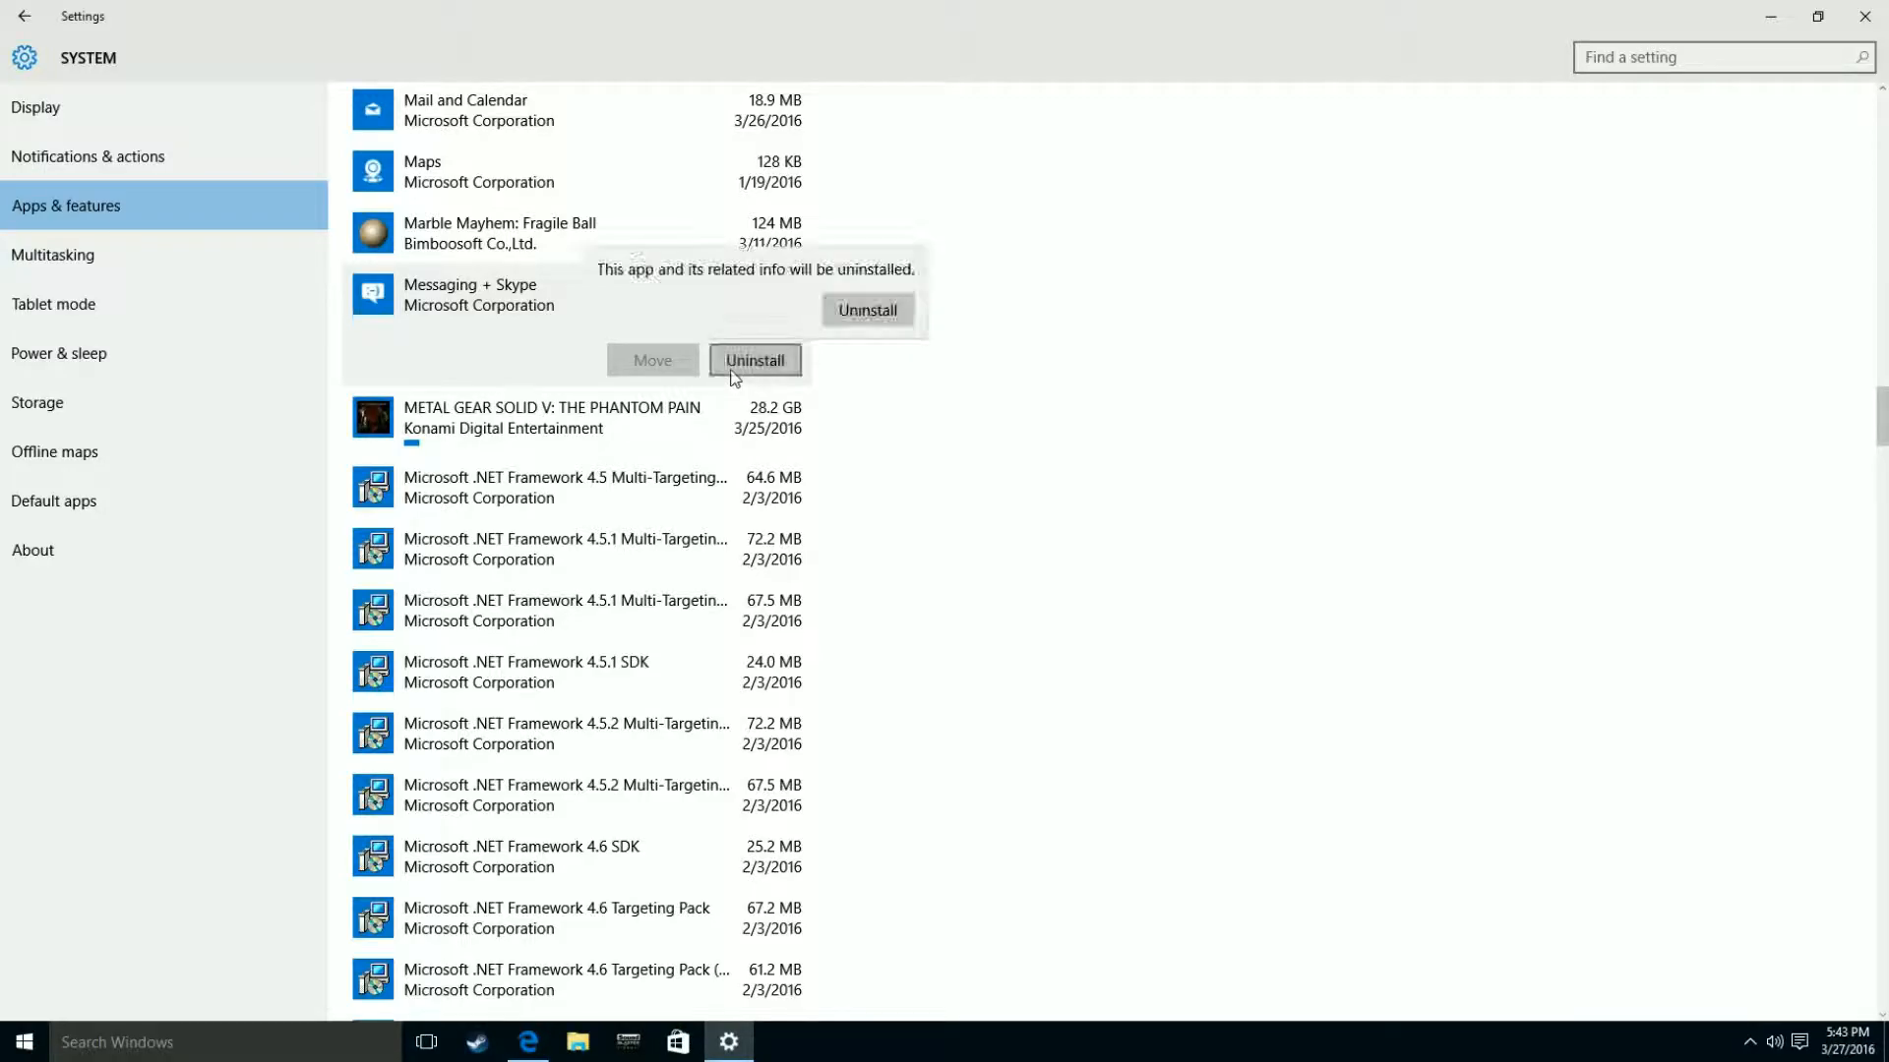
pyautogui.click(859, 313)
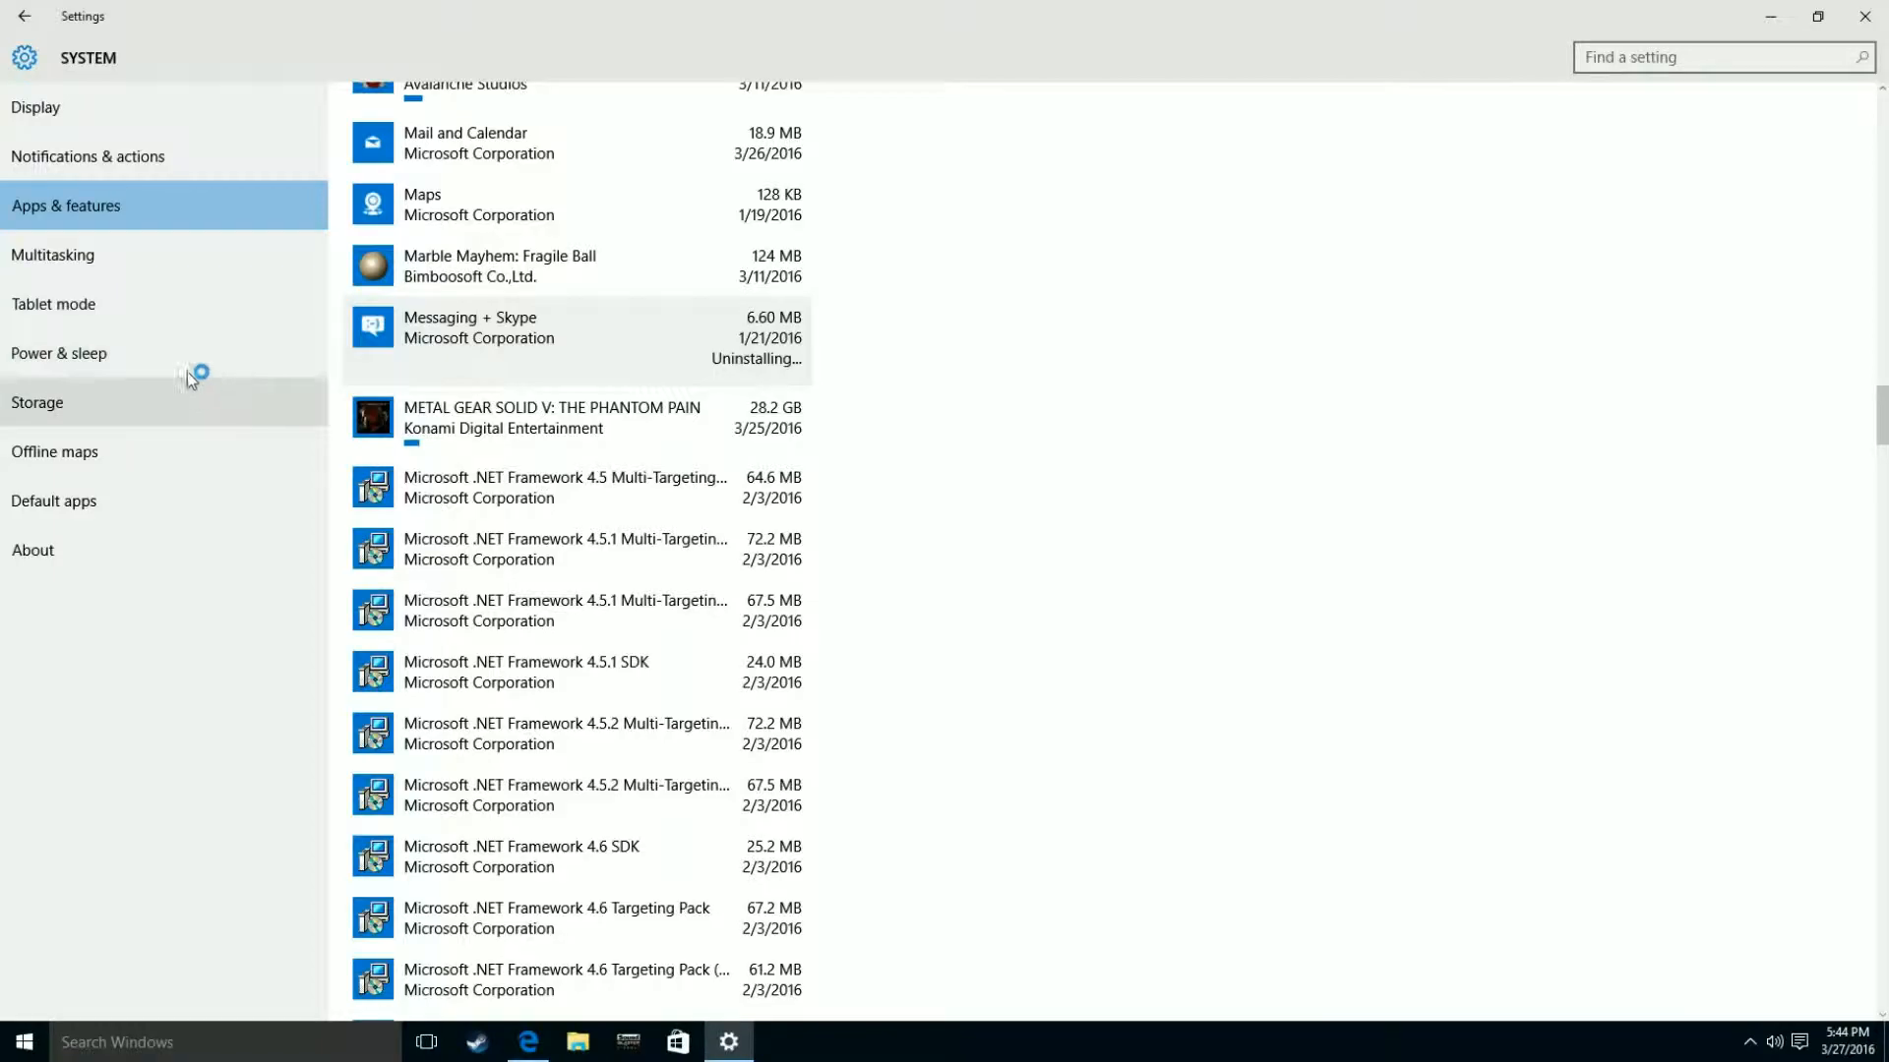
# Check which power plan is selected in the additional power settings for Power & sleep, then close Power Options.
pyautogui.click(191, 342)
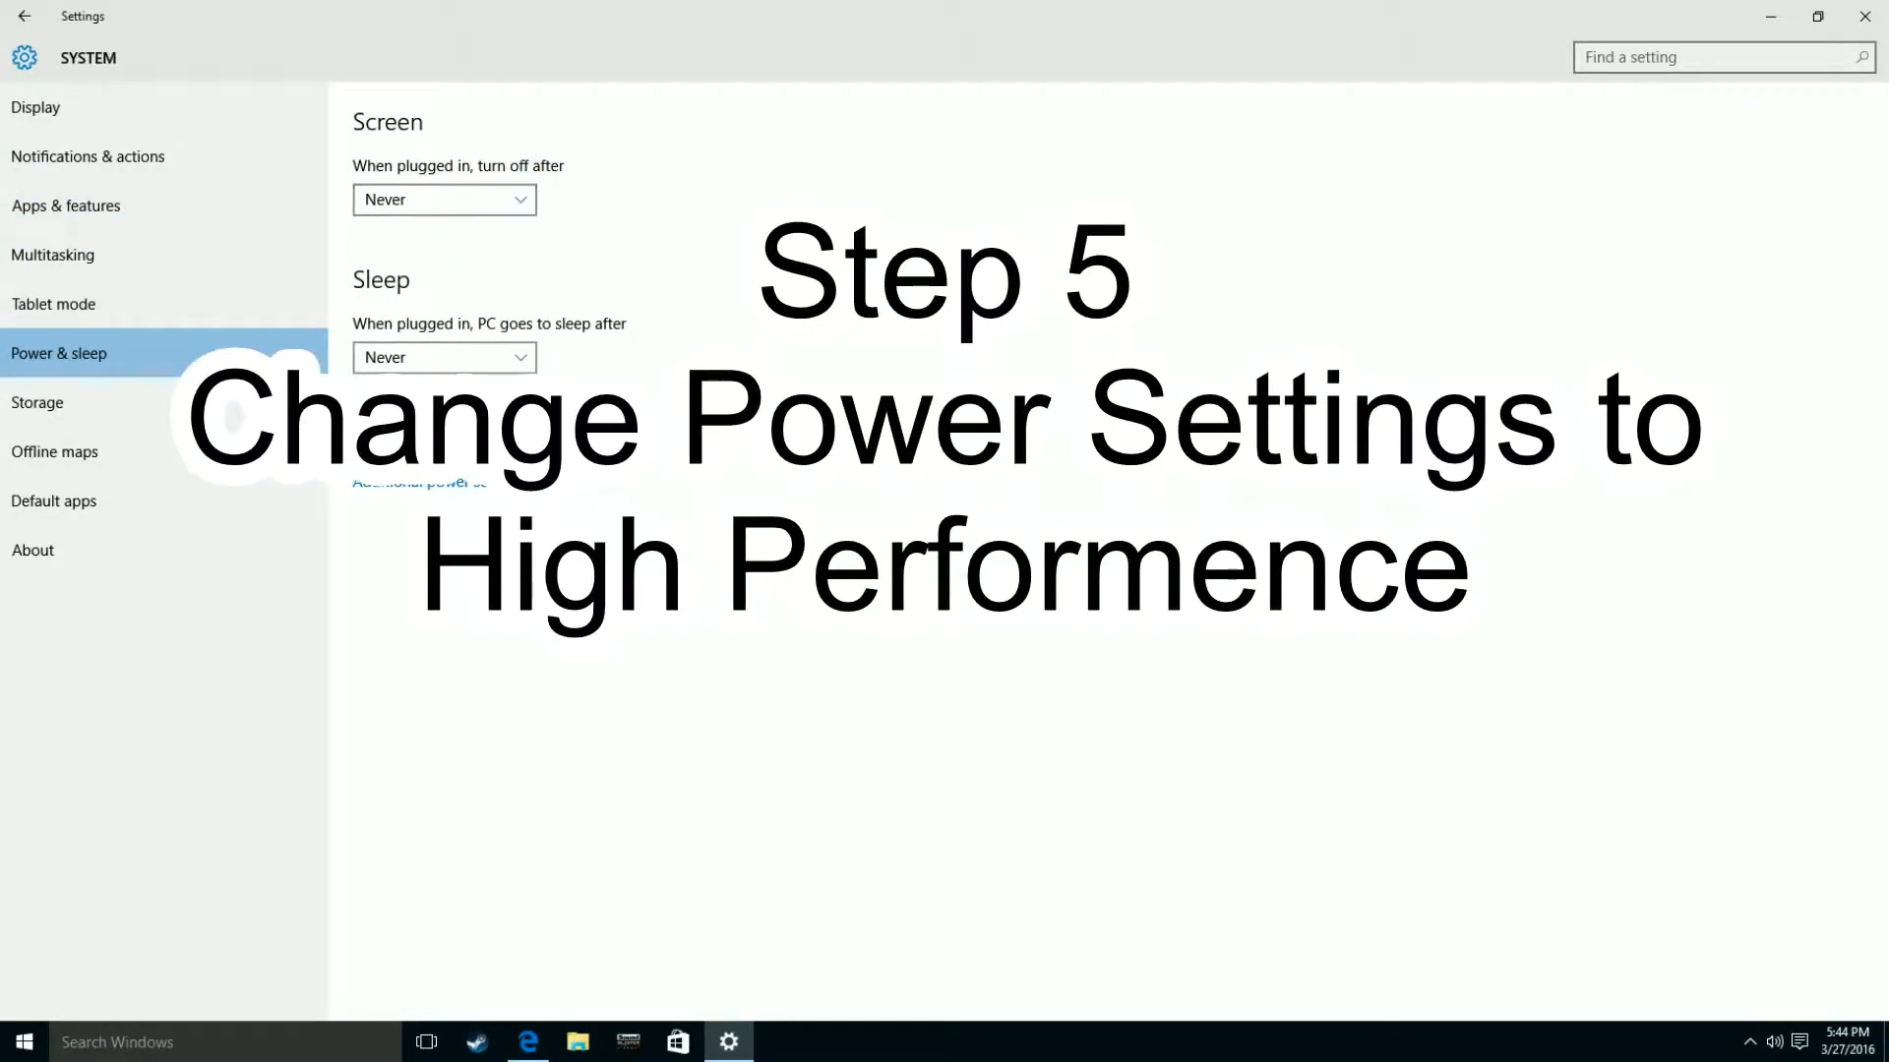
pyautogui.click(449, 488)
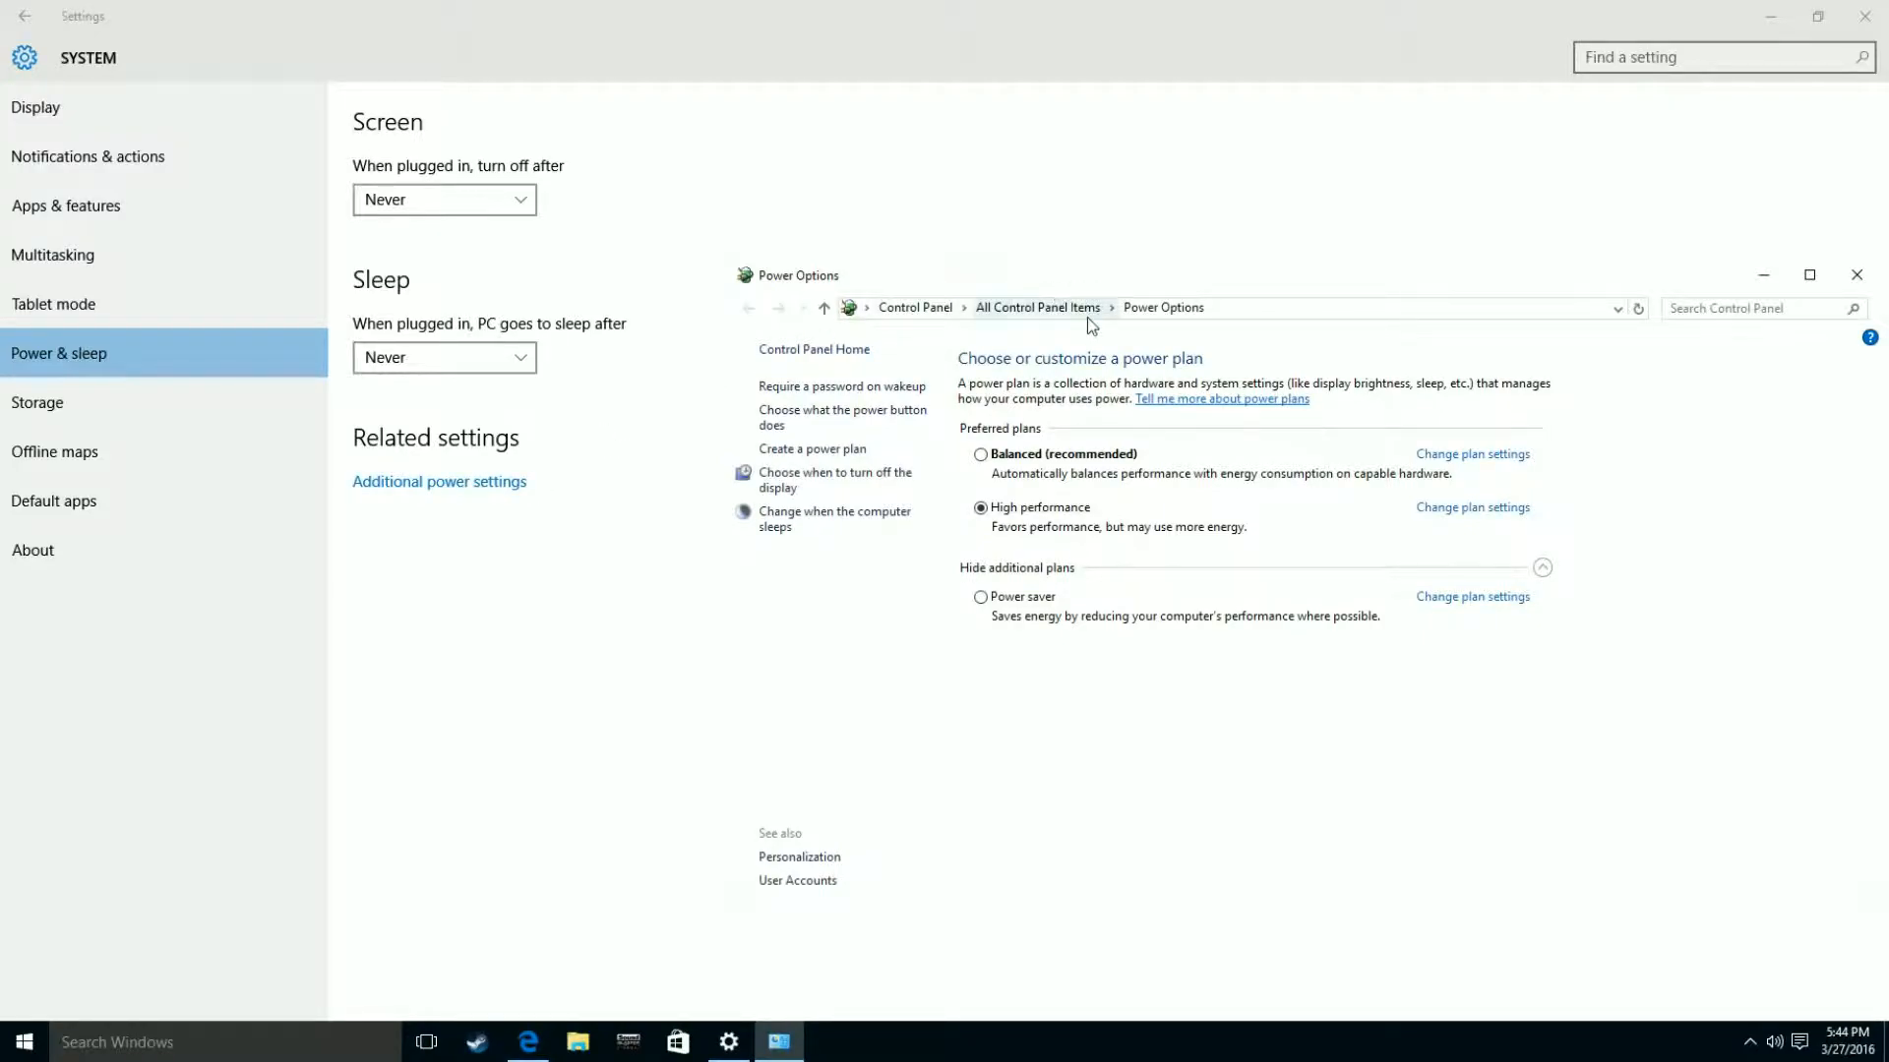
pyautogui.moveTo(1385, 293); pyautogui.dragTo(1051, 275)
pyautogui.click(1522, 259)
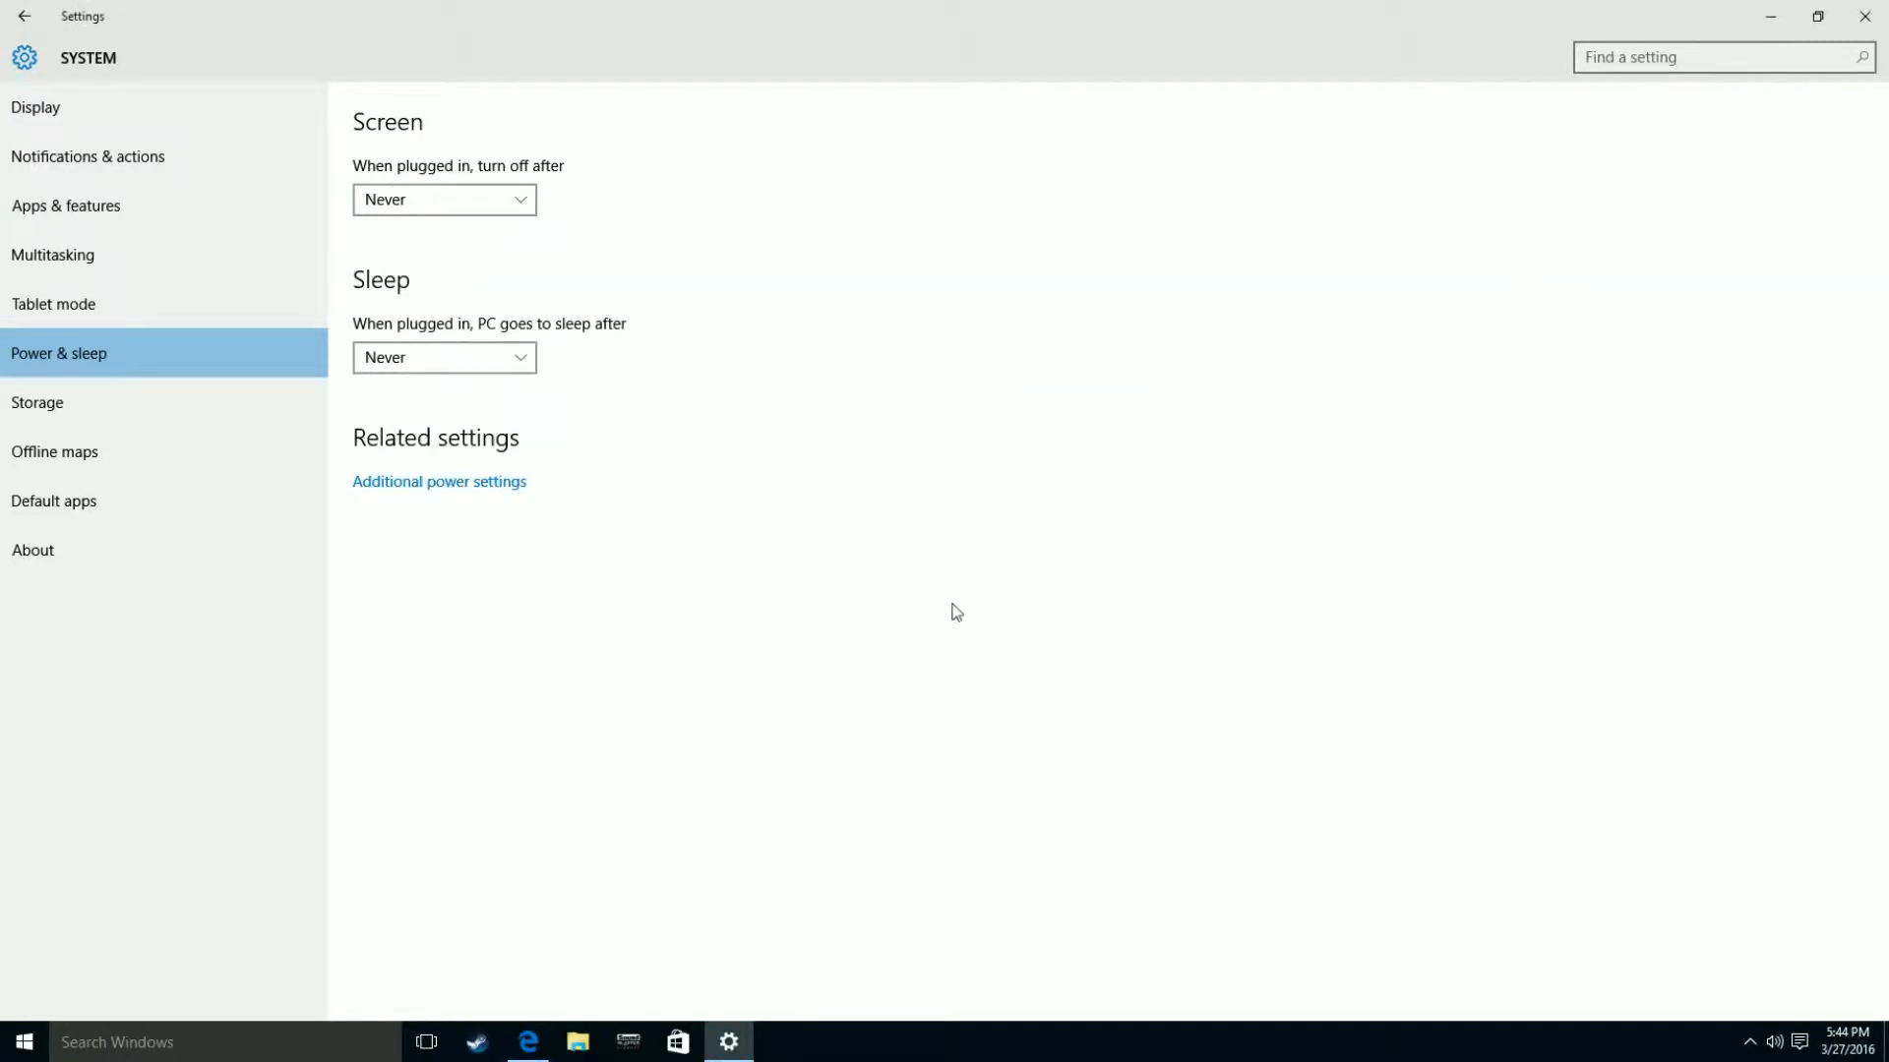
# Find the Run dialog through Windows search and launch System Configuration with msconfig.
pyautogui.rightClick(12, 1045)
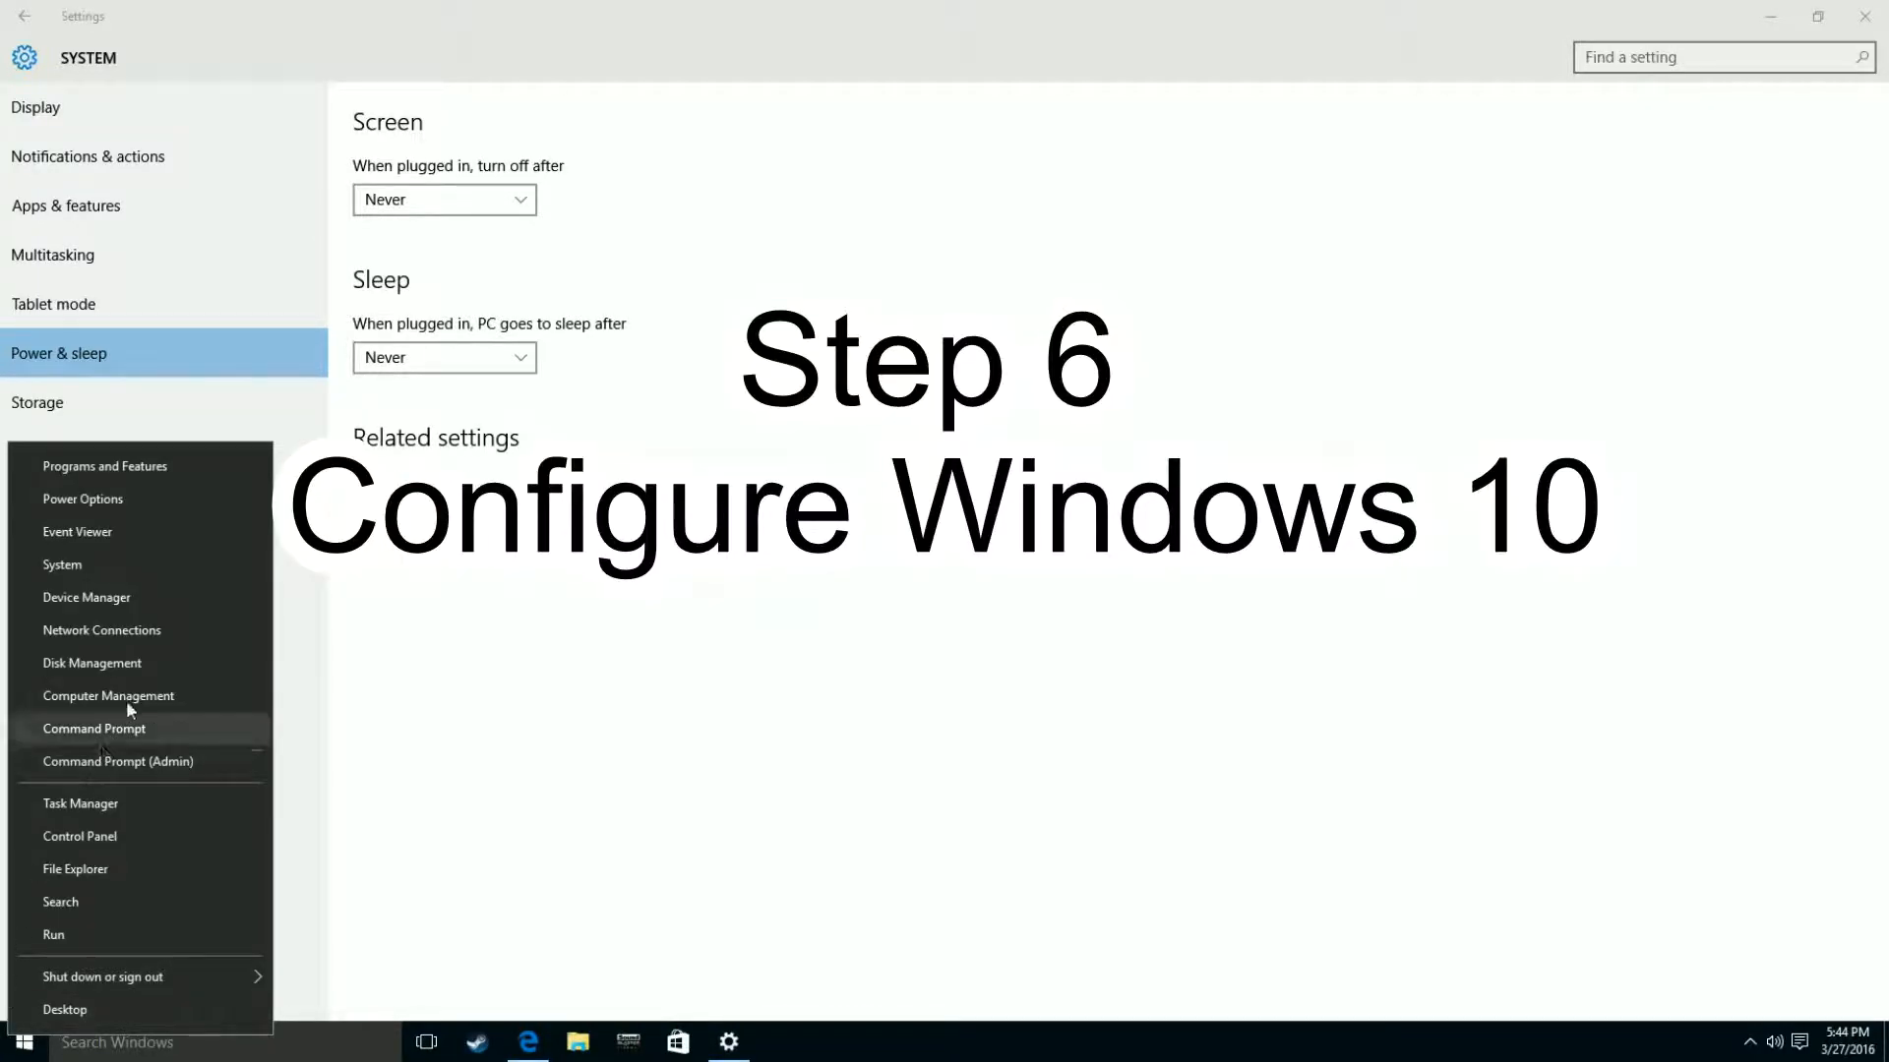
pyautogui.click(131, 1044)
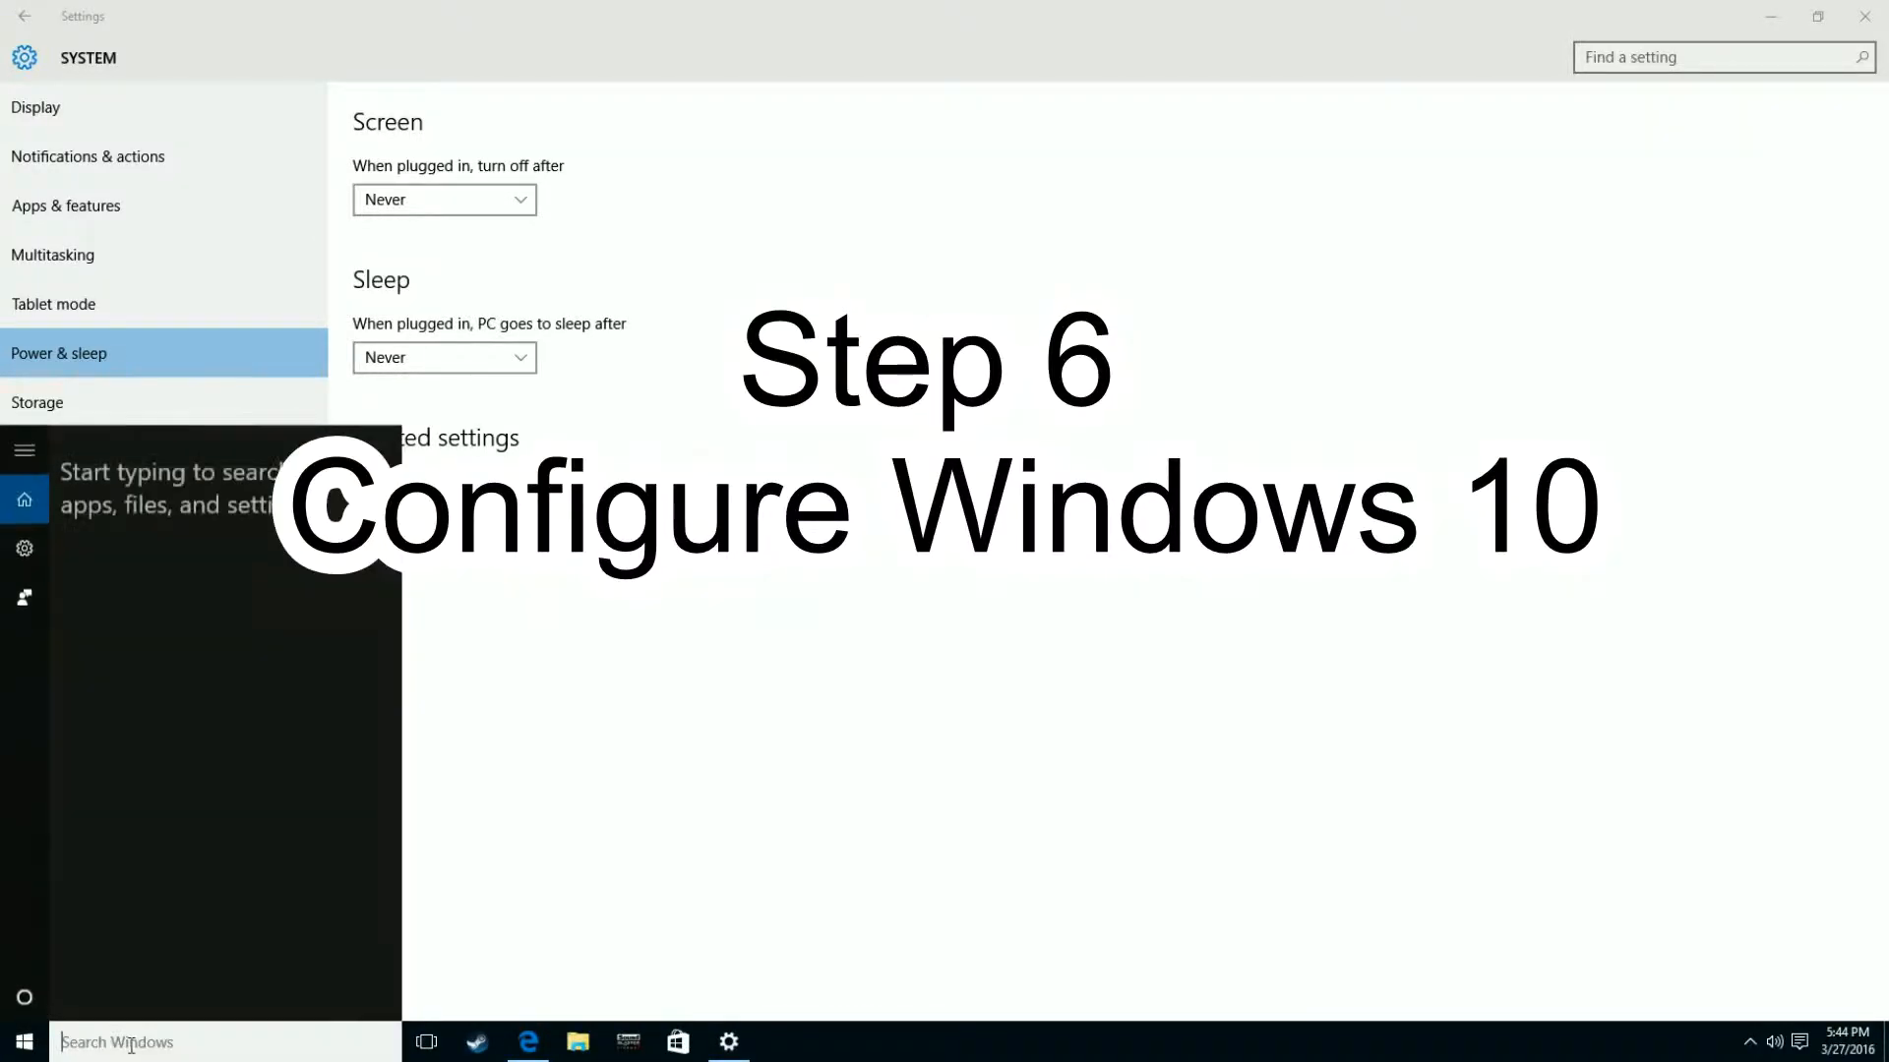
pyautogui.write('run')
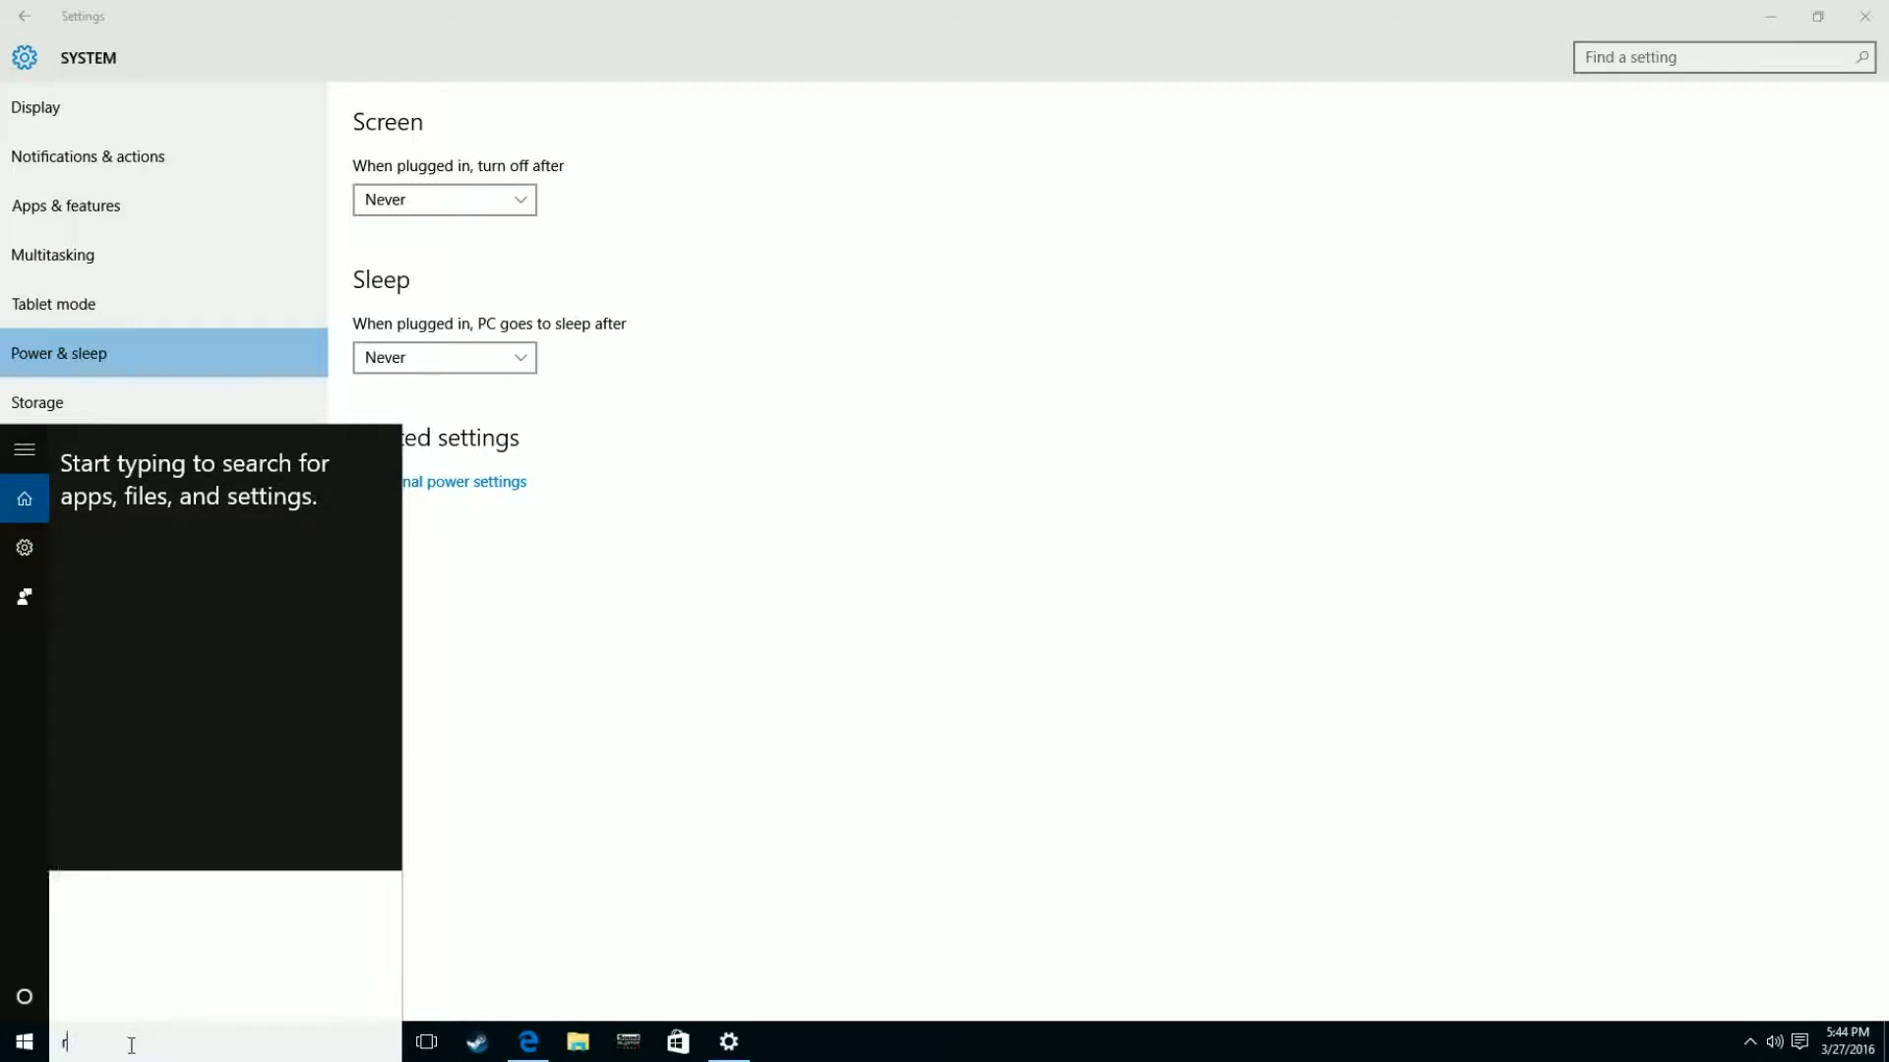
pyautogui.press('Return')
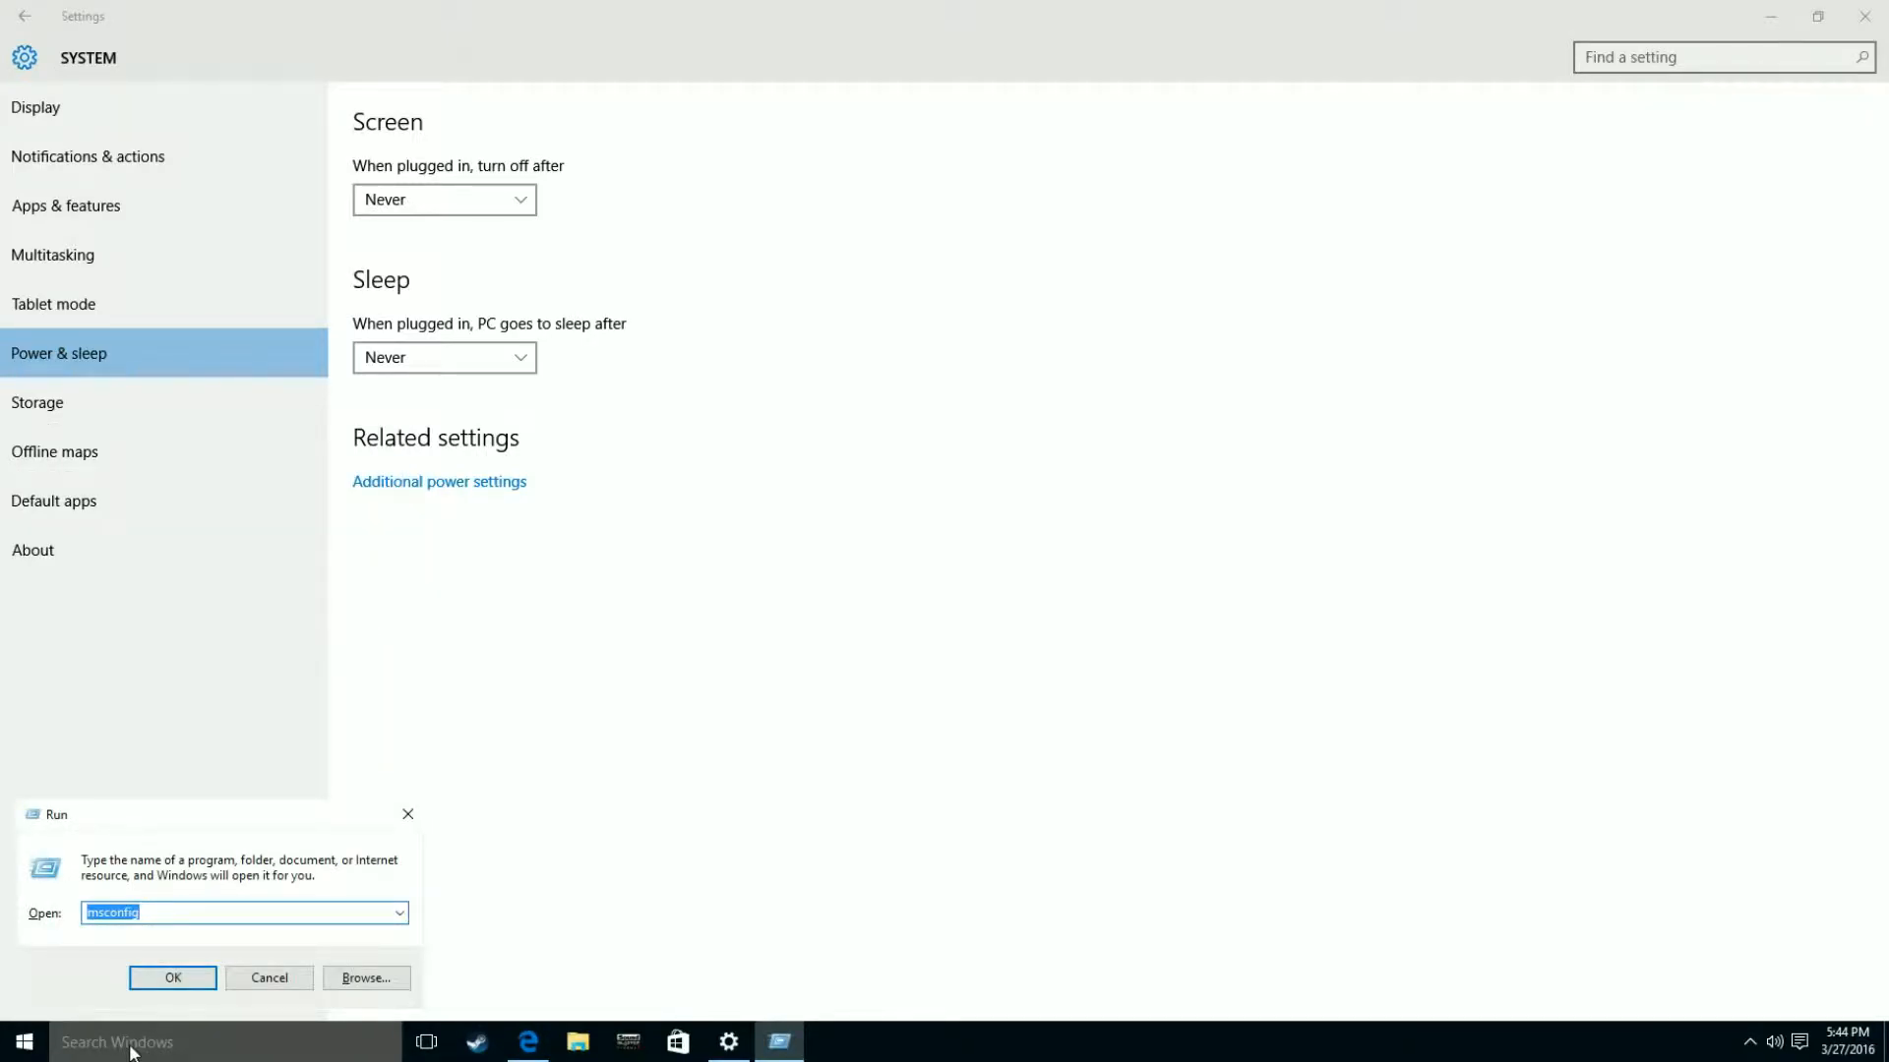
pyautogui.press('Return')
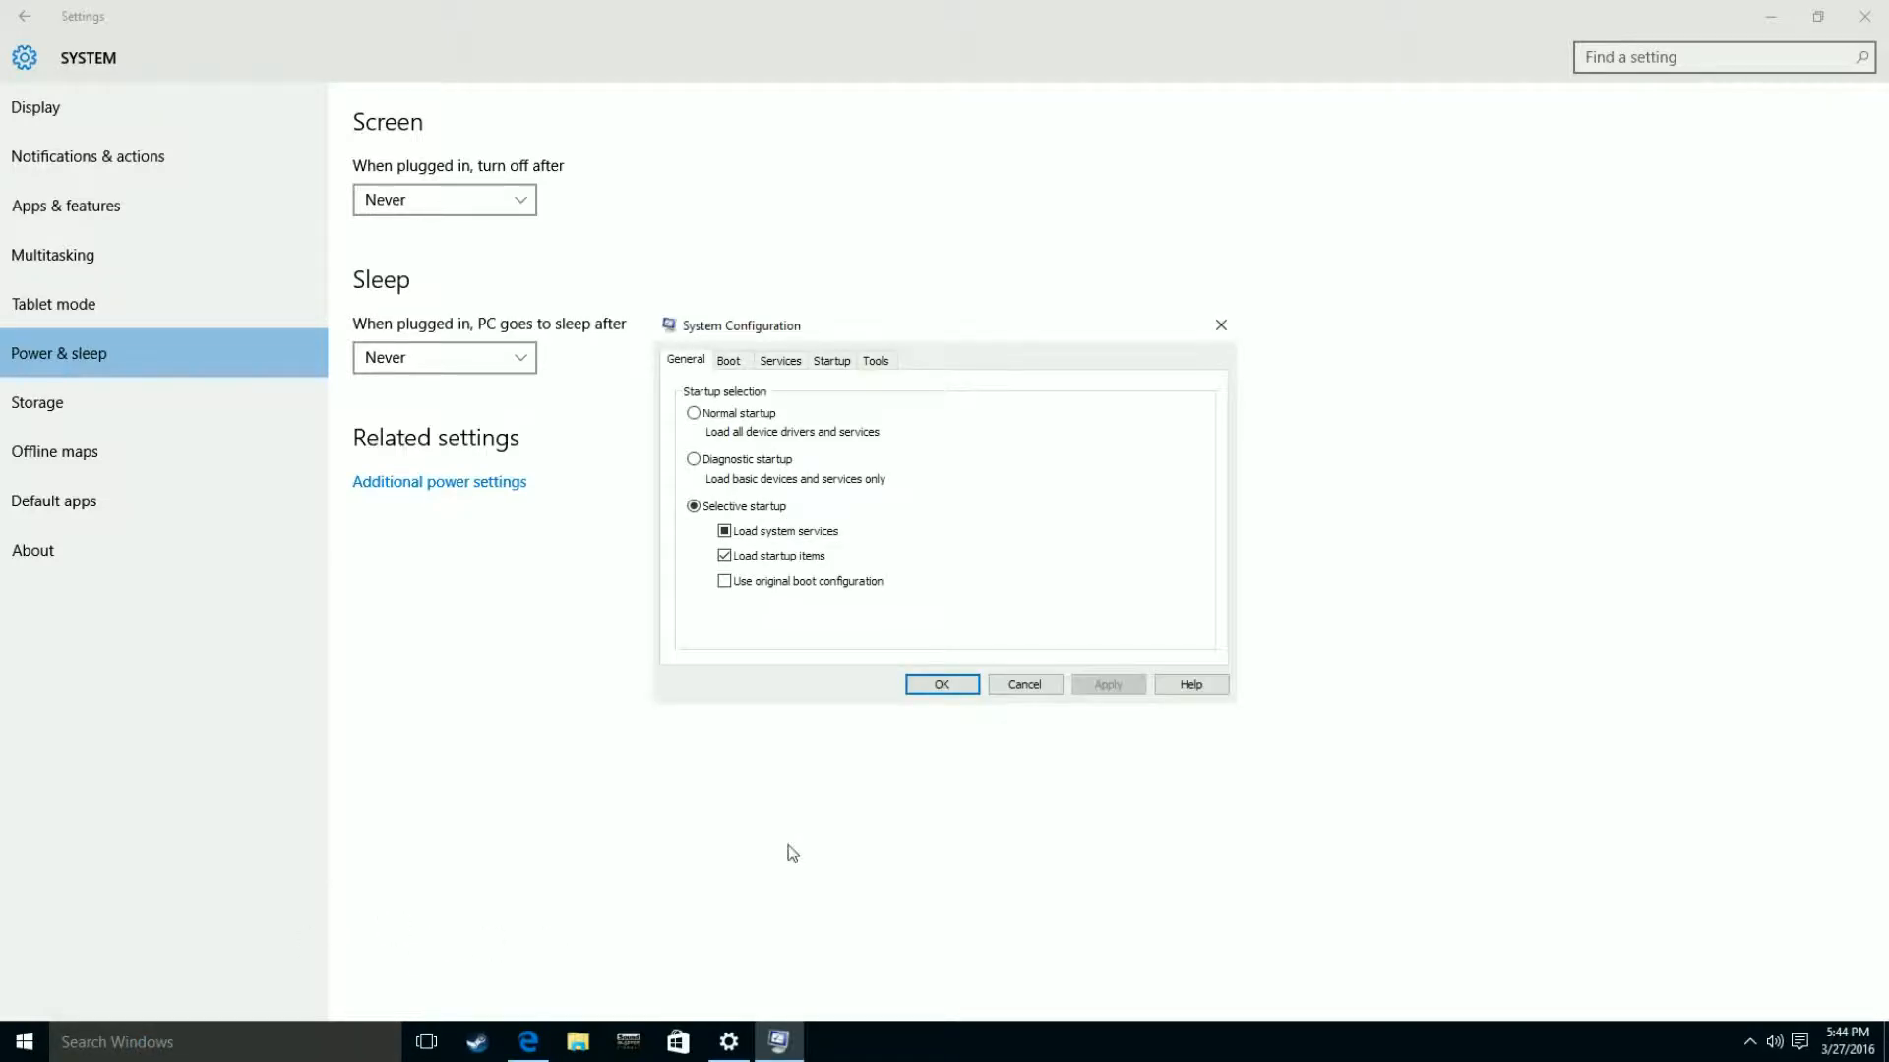
# Review the Boot, Services and Startup sections of System Configuration.
pyautogui.click(738, 366)
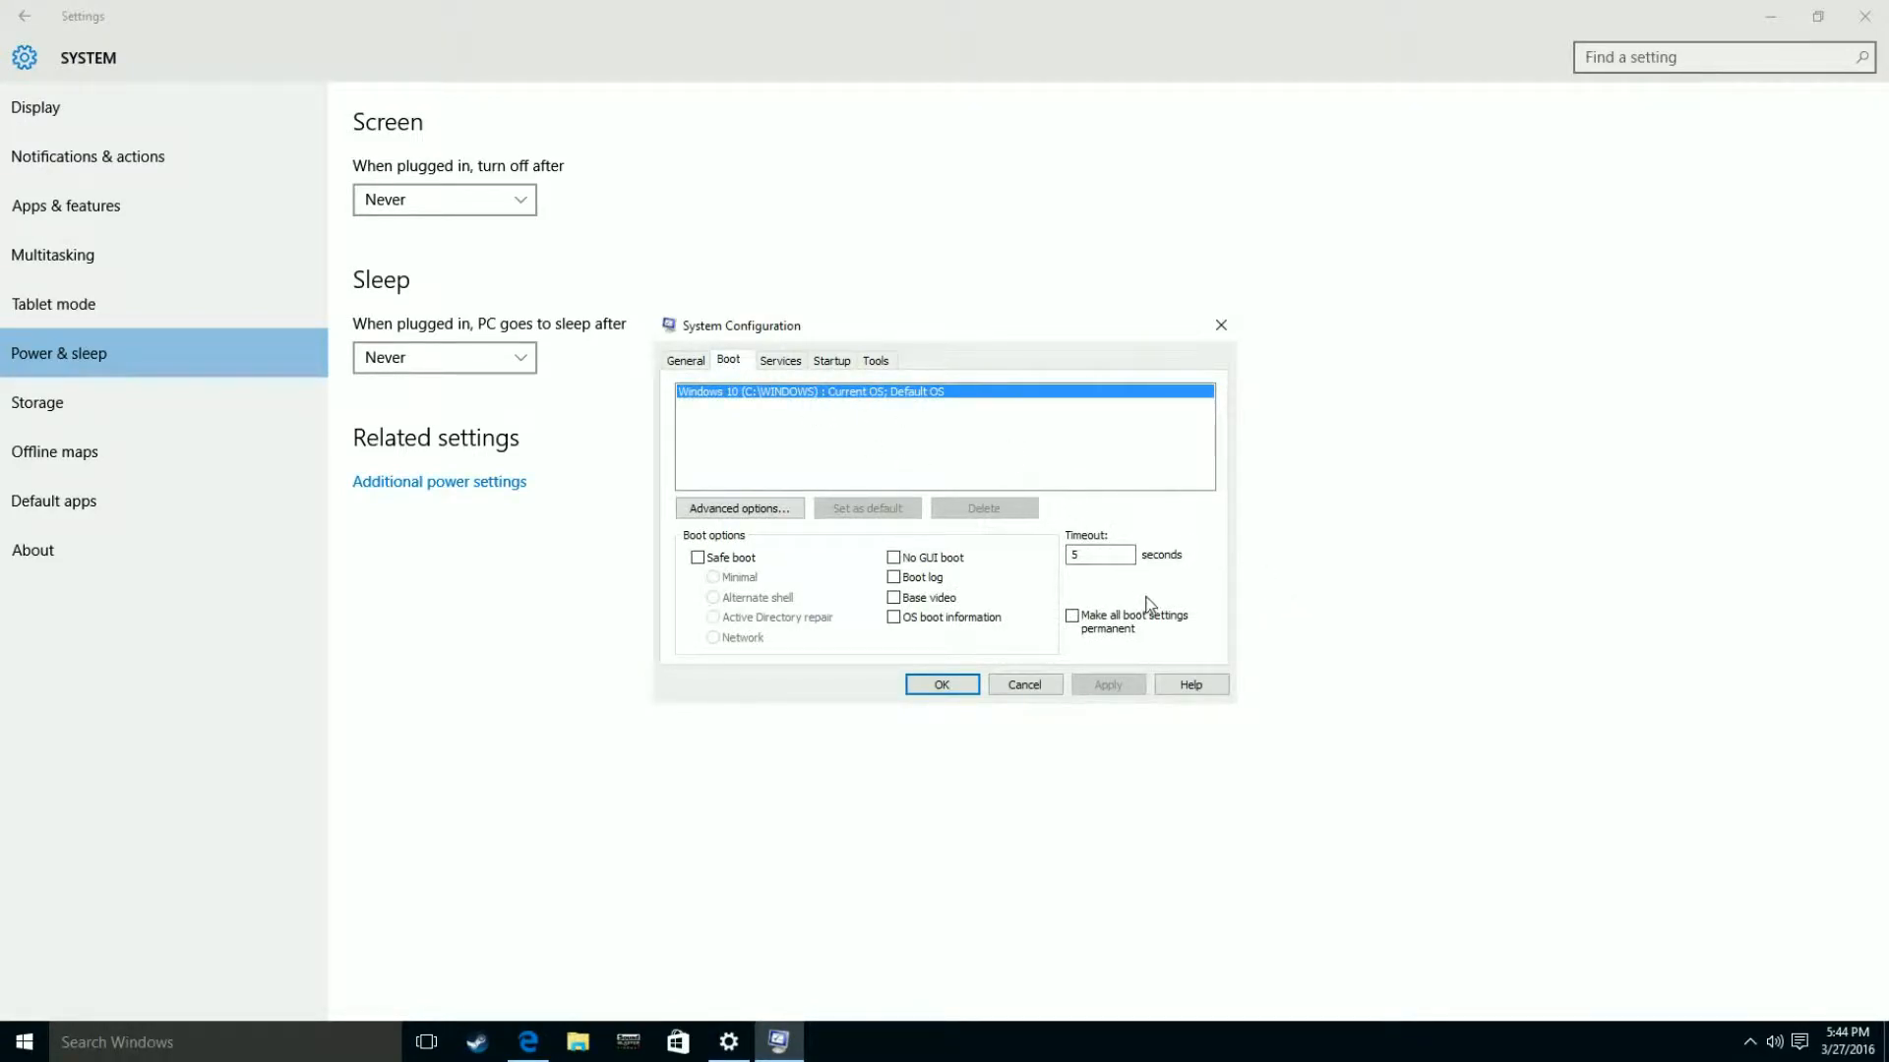
pyautogui.click(795, 362)
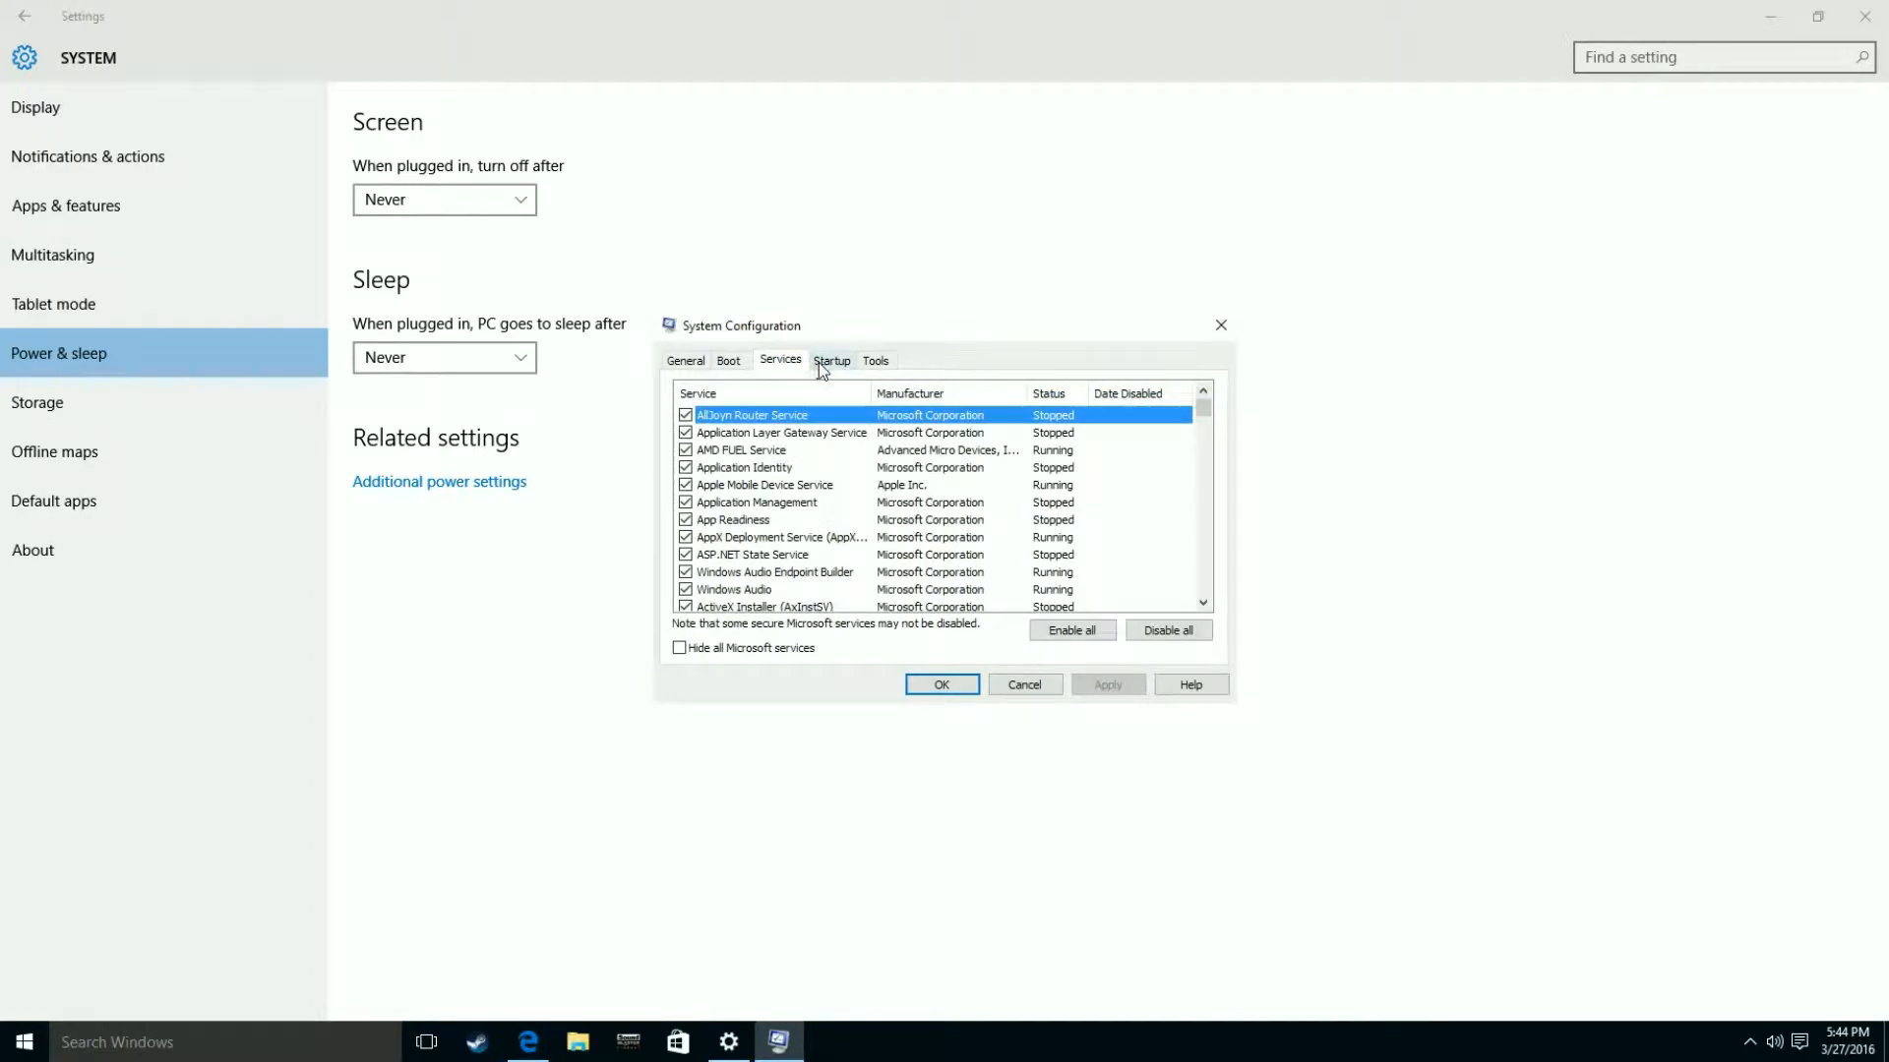
pyautogui.click(824, 366)
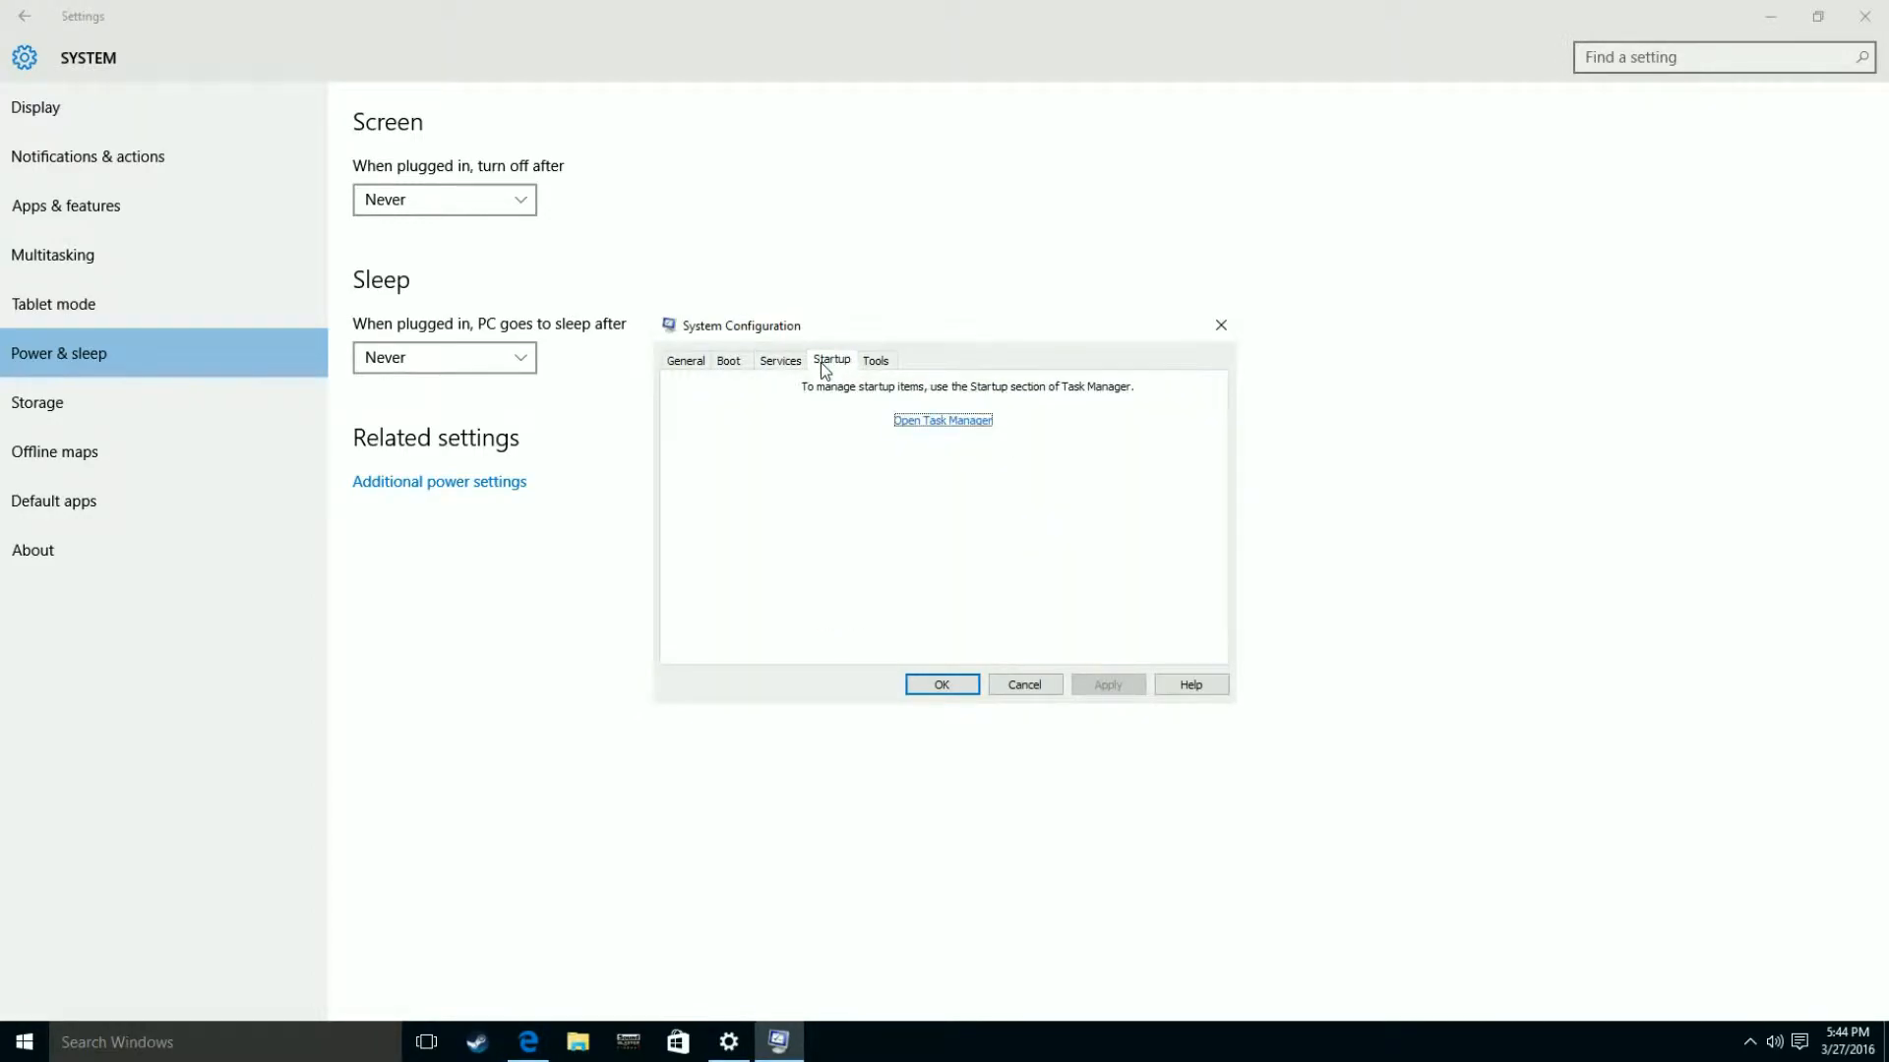
# Open Task Manager from System Configuration and examine the status and startup impact of the startup applications.
pyautogui.click(953, 425)
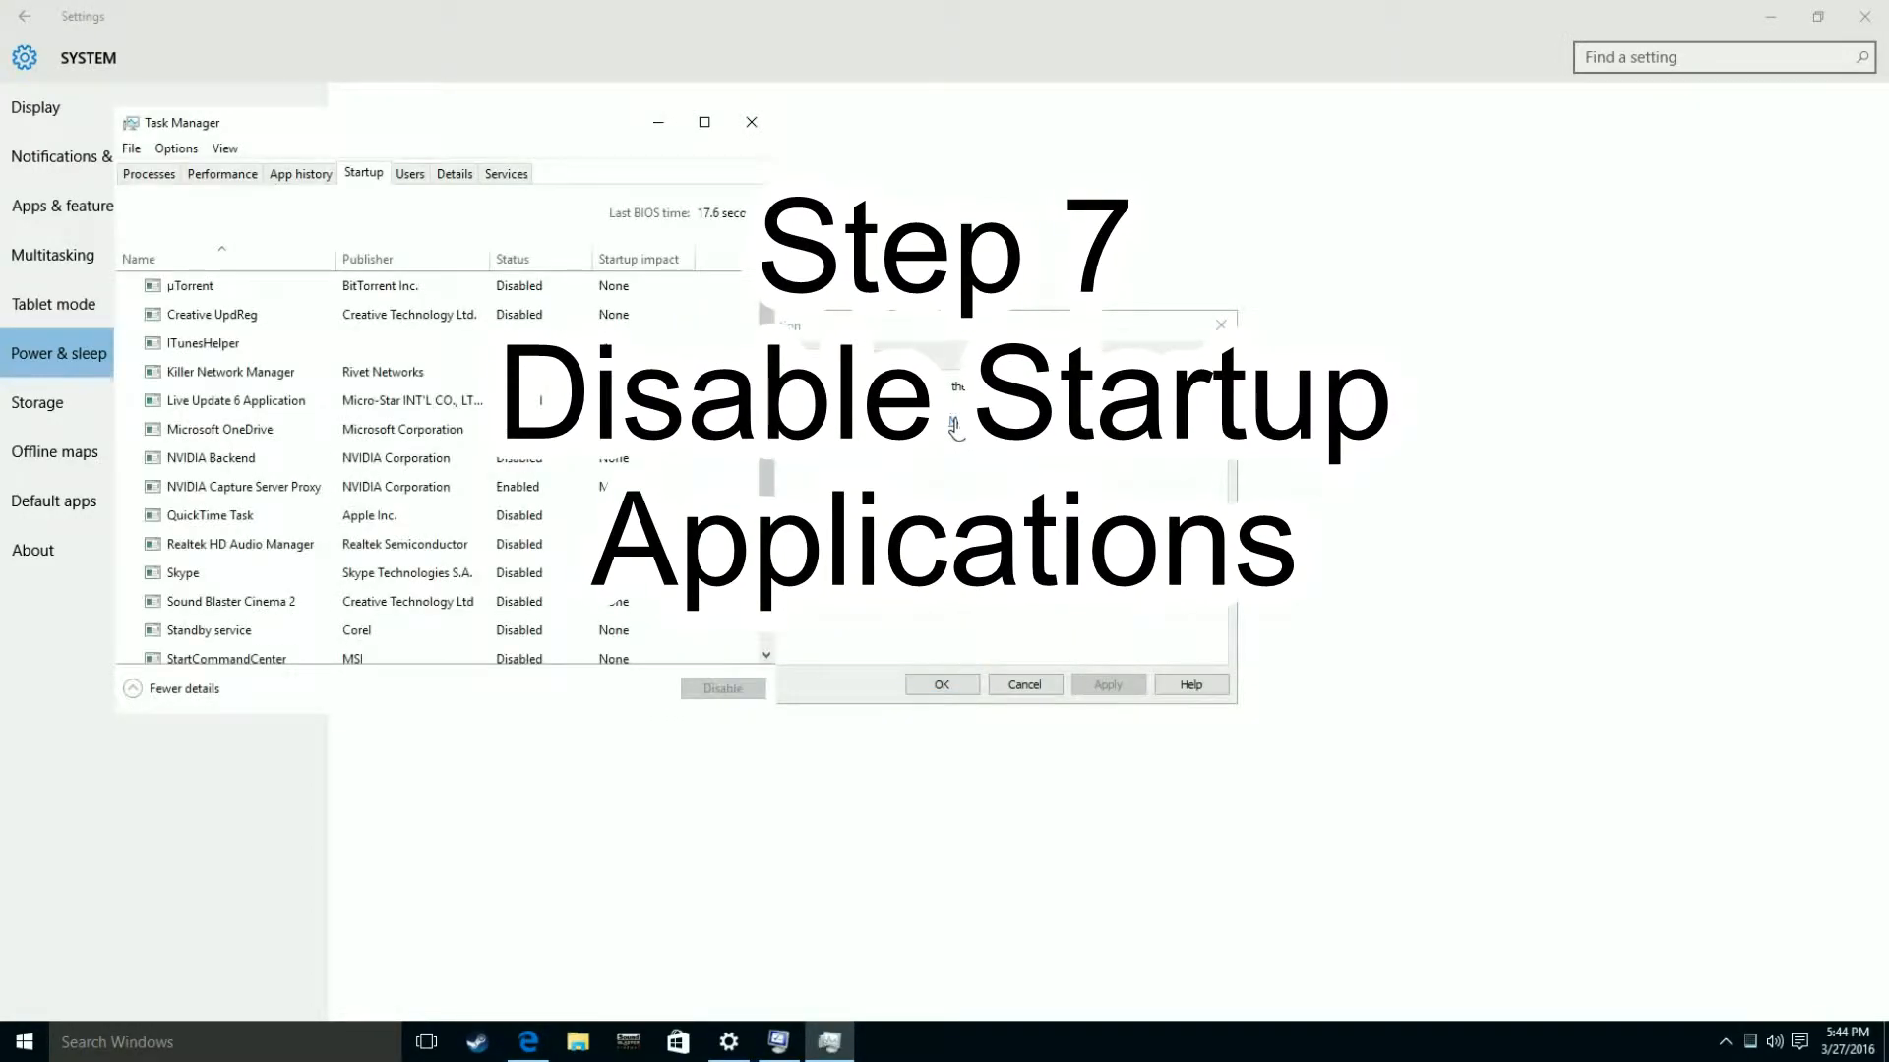
pyautogui.scroll(-1, 628, 482)
pyautogui.scroll(1, 630, 480)
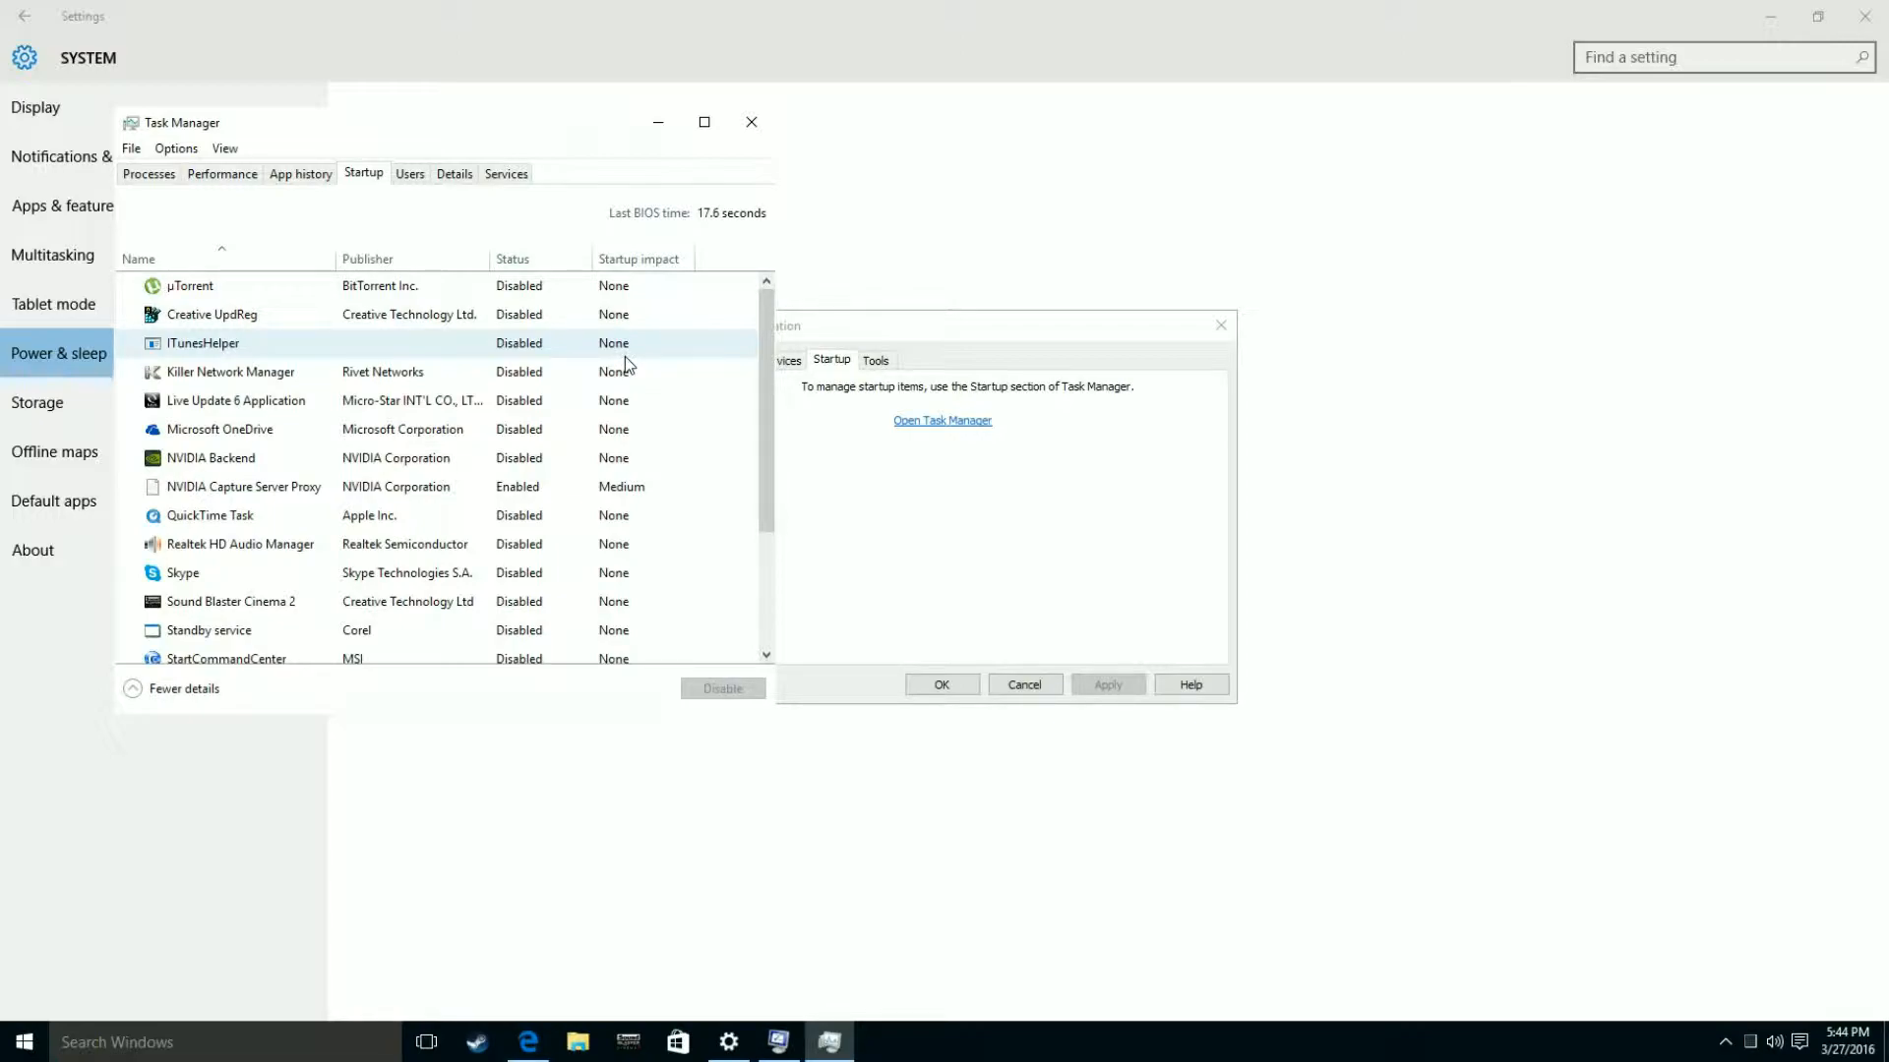
pyautogui.scroll(-2, 661, 399)
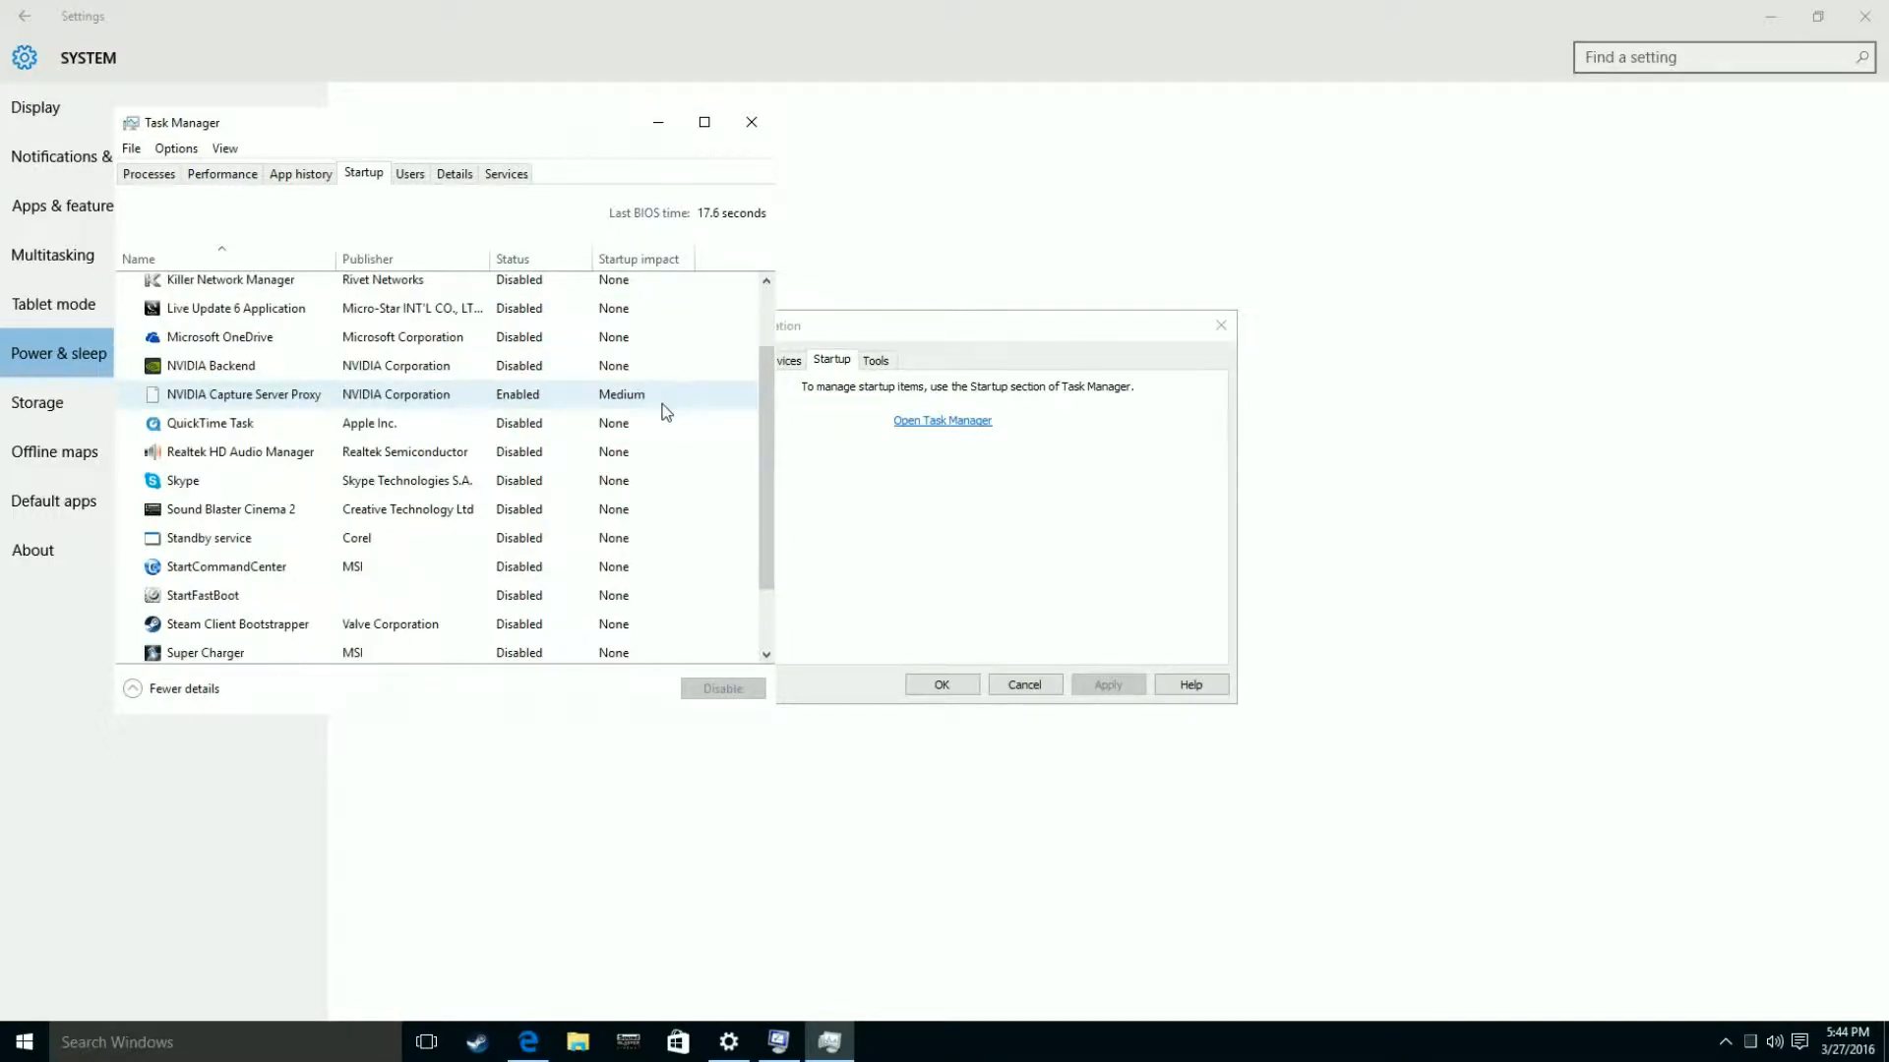
pyautogui.scroll(1, 659, 412)
pyautogui.scroll(-1, 659, 413)
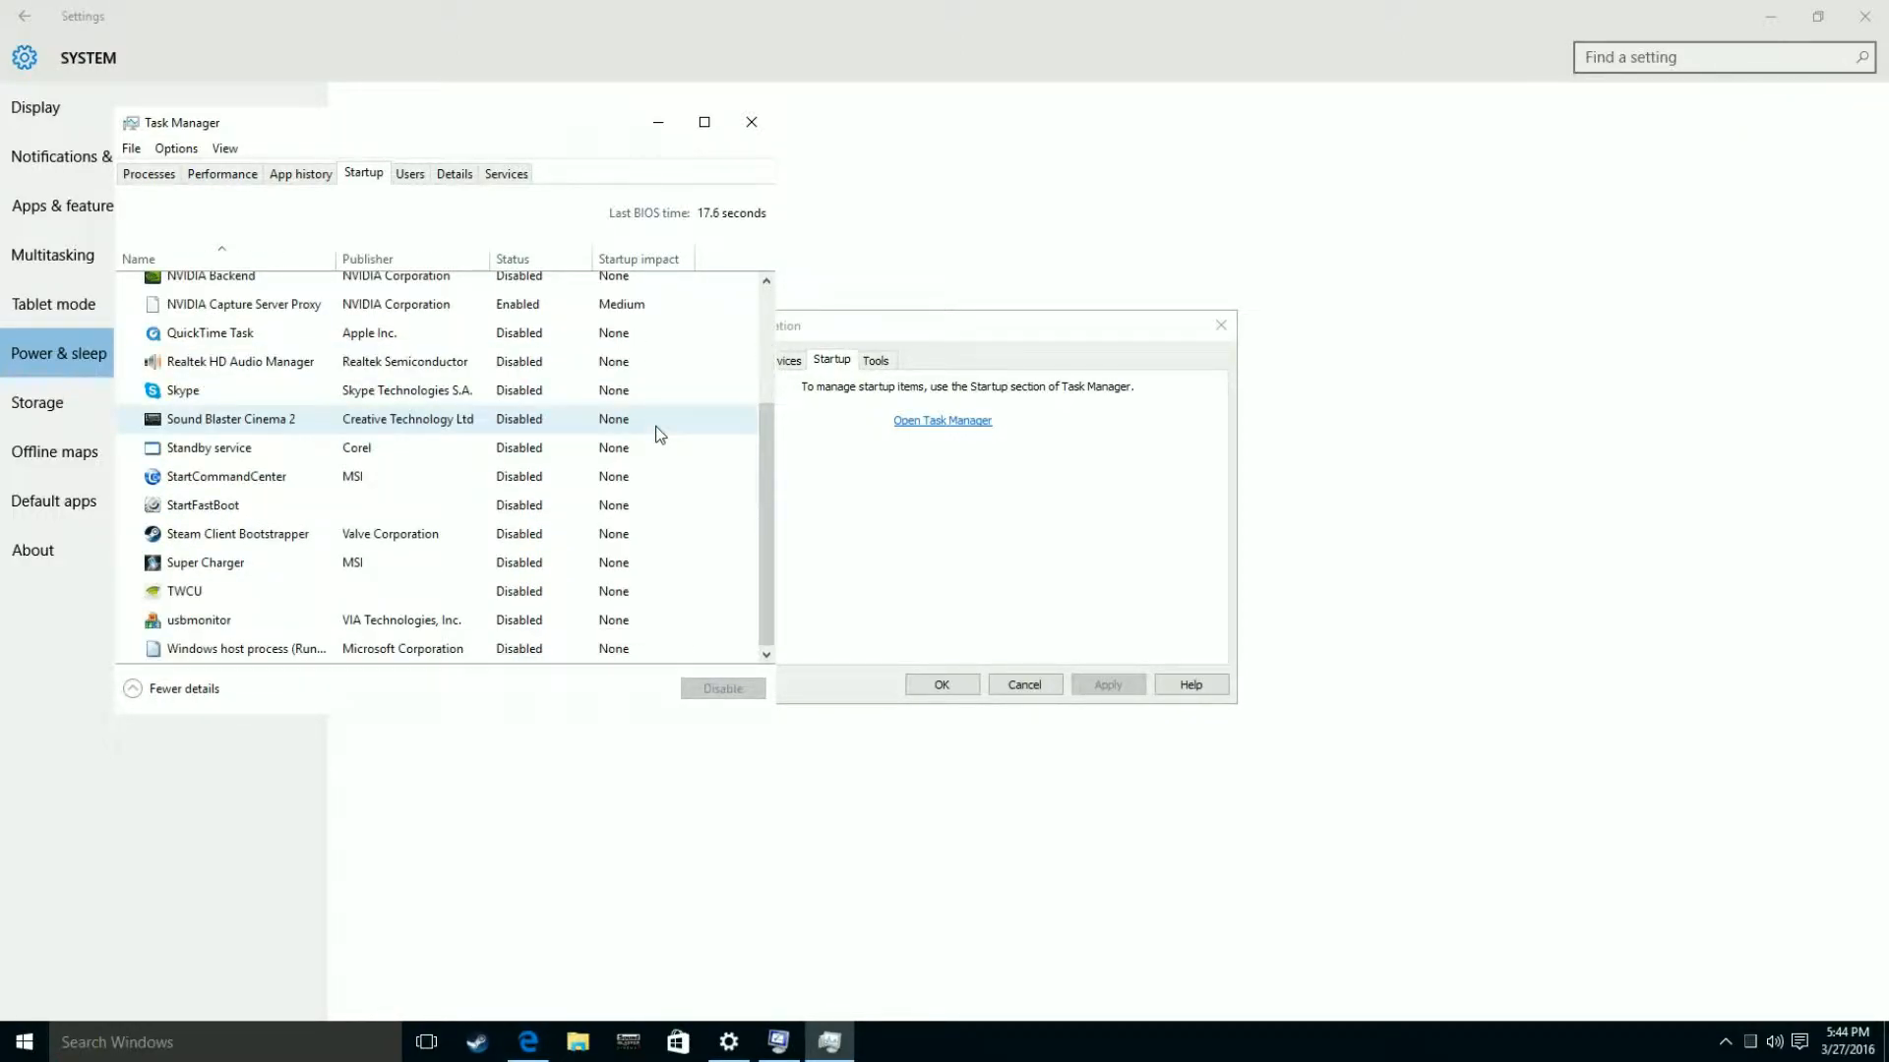
pyautogui.scroll(1, 659, 434)
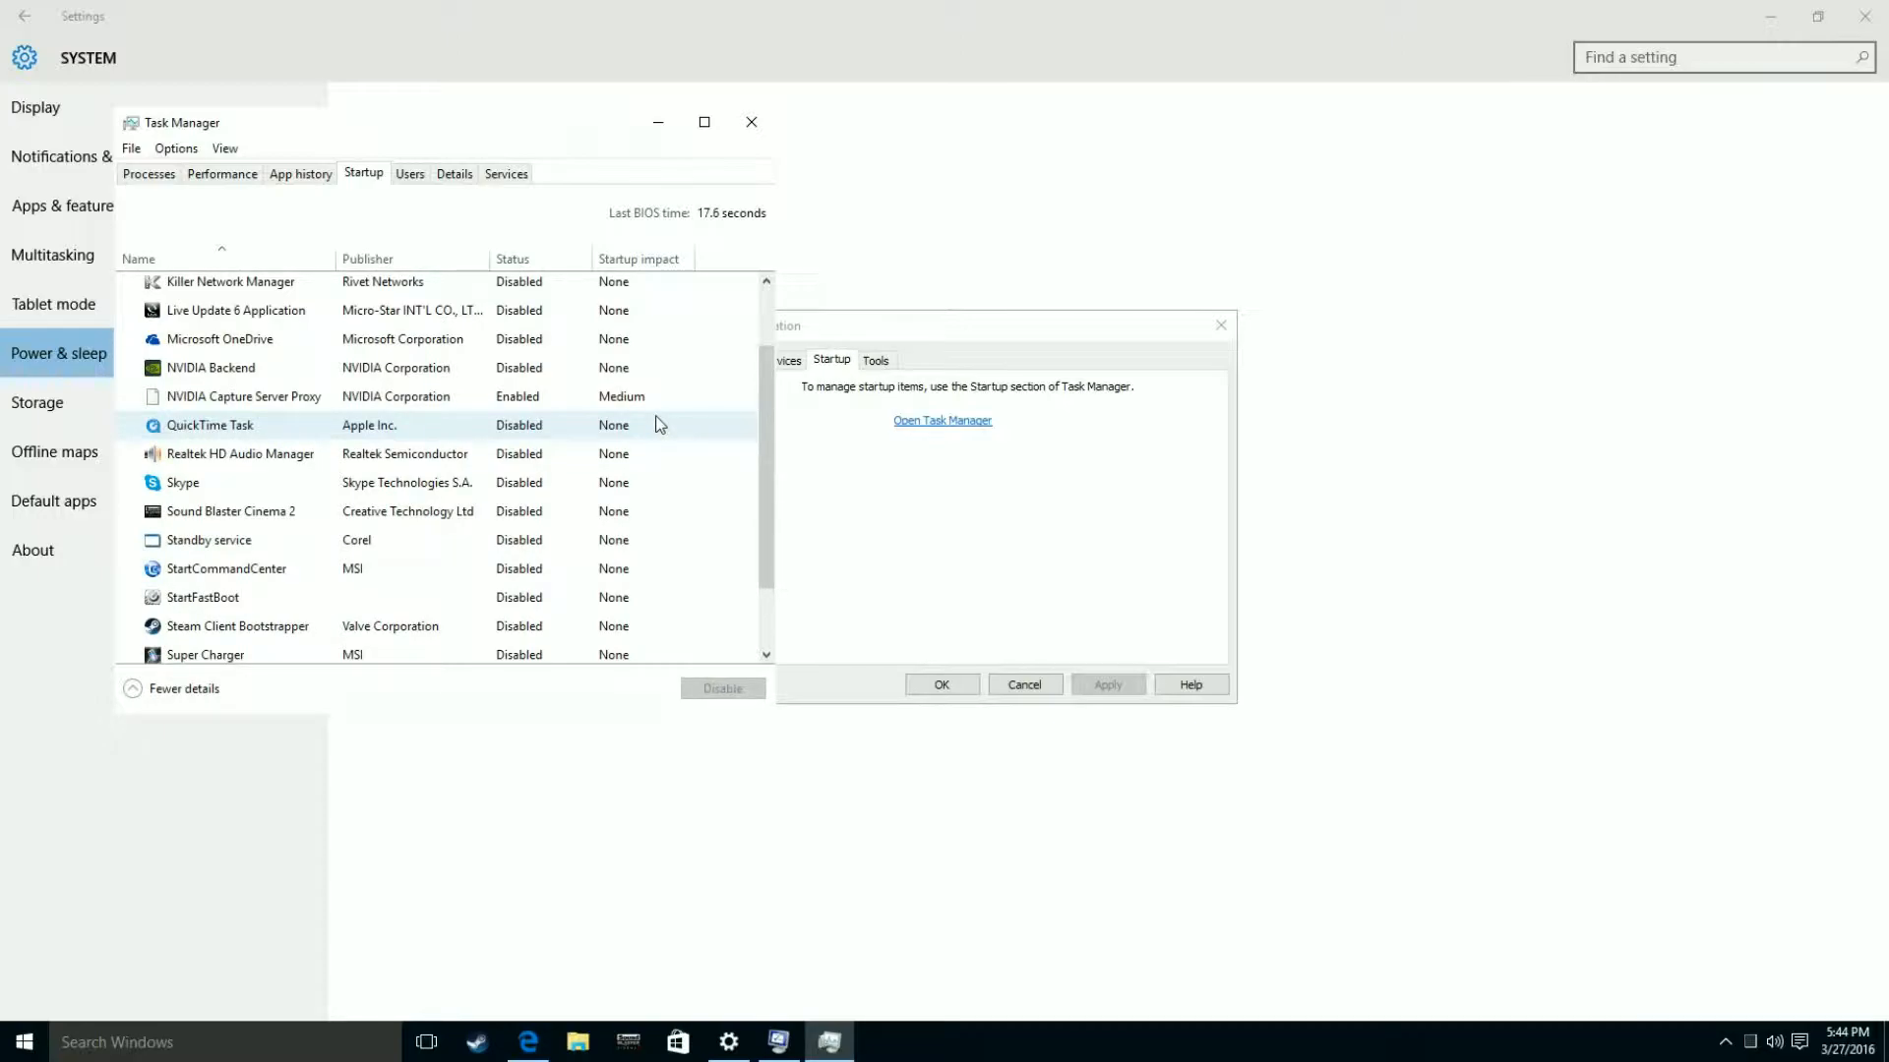
# Cancel System Configuration and minimize Settings, Microsoft Edge and Task Manager to clear the desktop.
pyautogui.click(1769, 15)
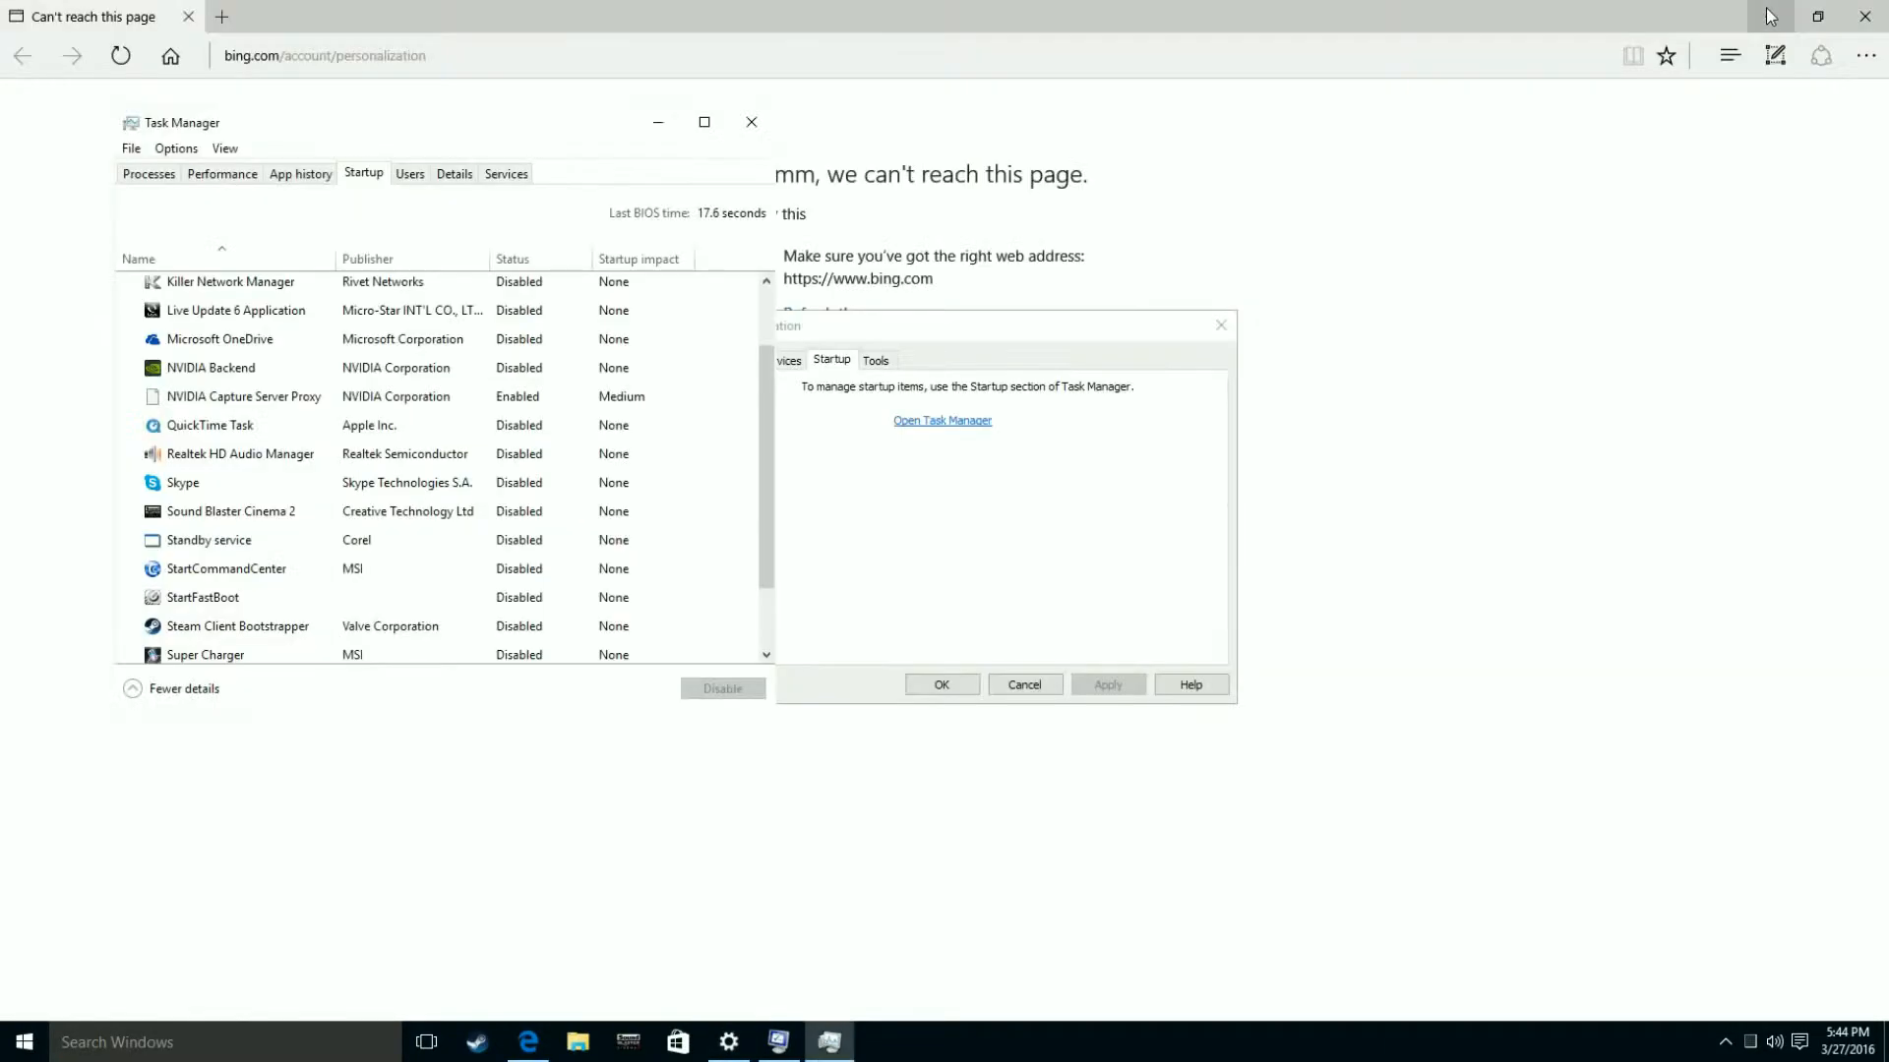
pyautogui.click(1029, 685)
pyautogui.click(1770, 16)
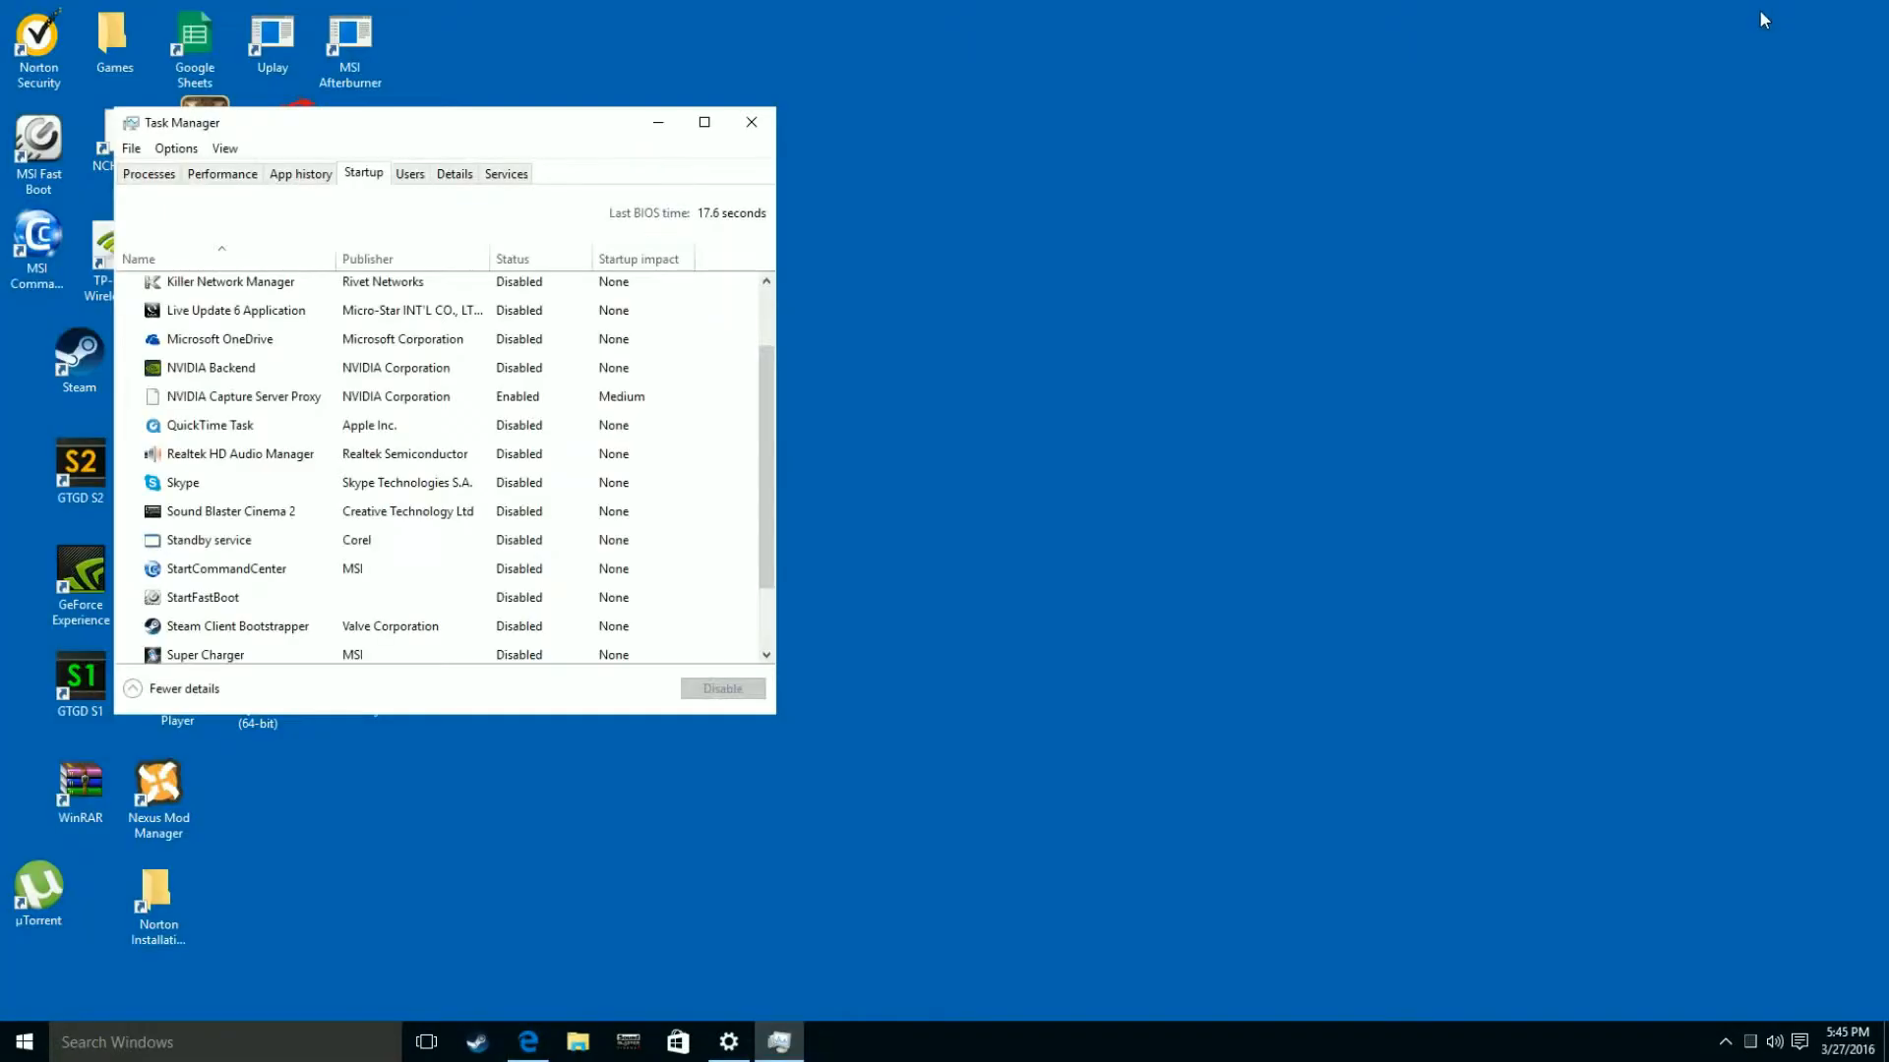
pyautogui.click(680, 137)
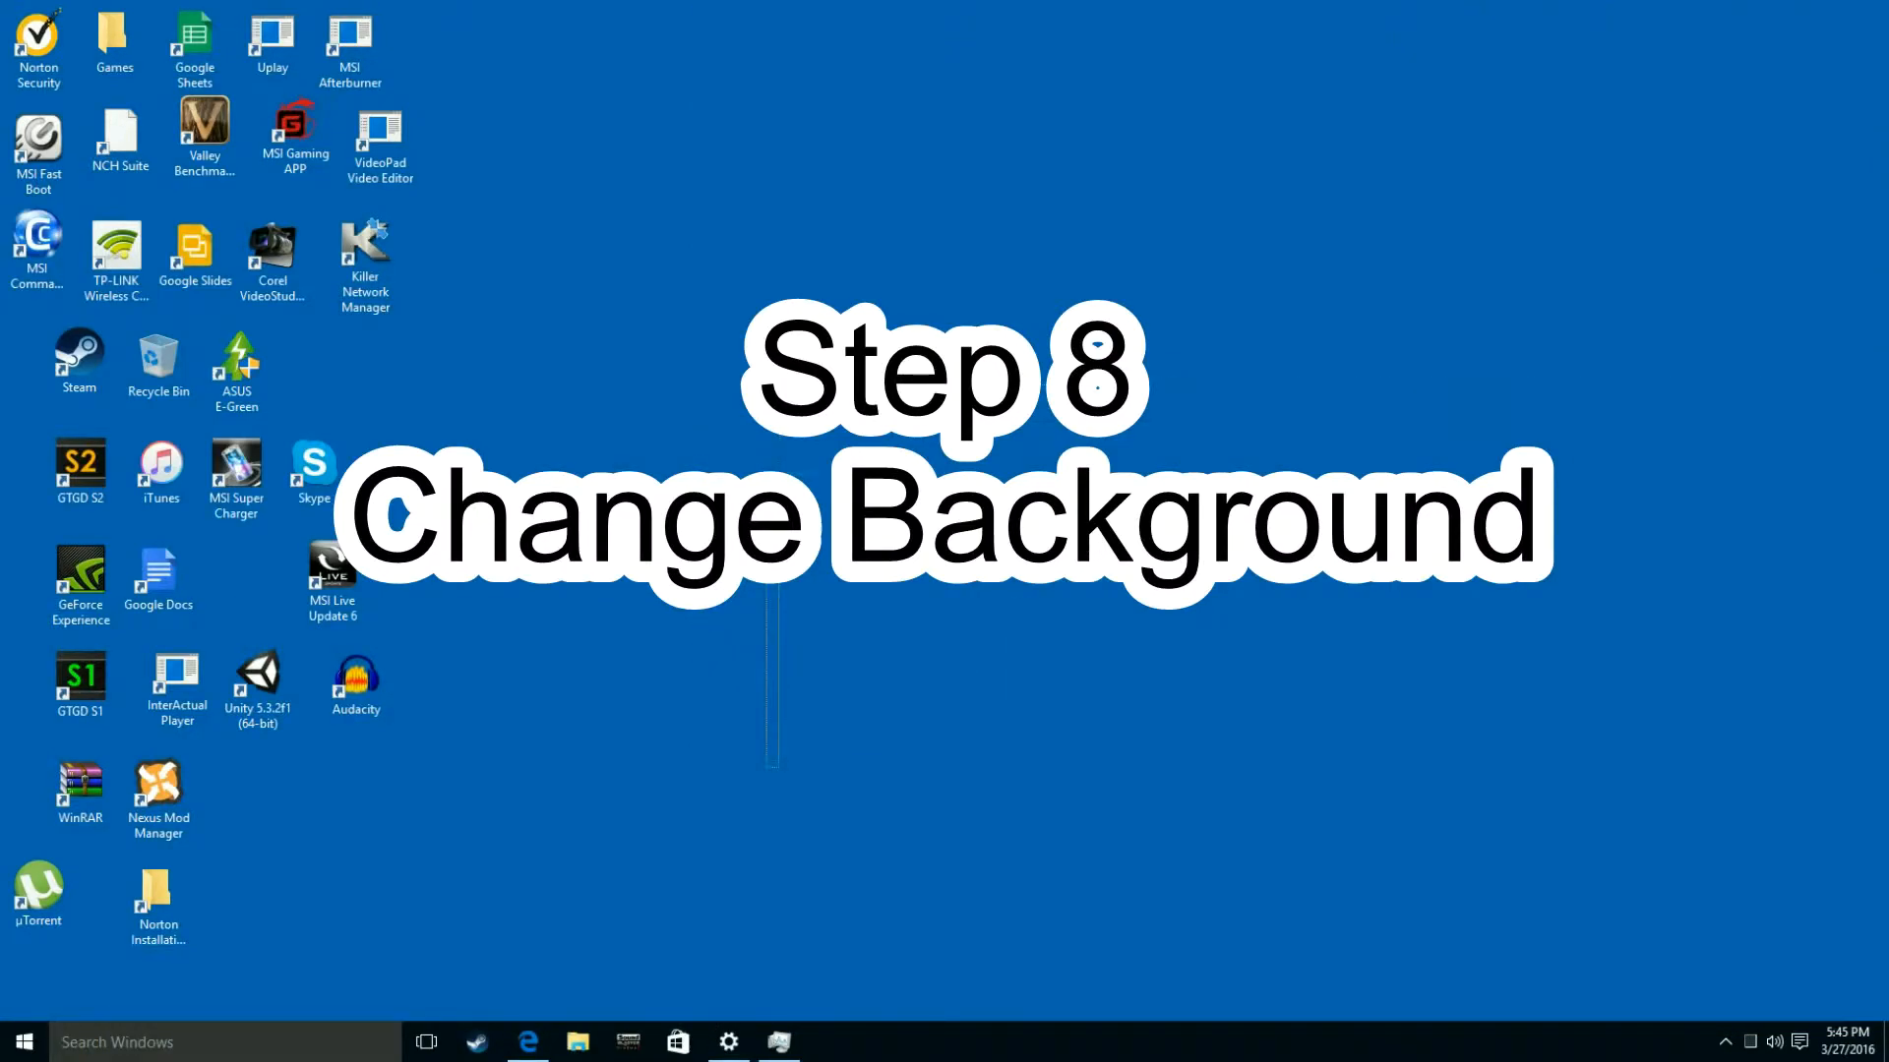
# Open the desktop's Personalization settings, review the solid color background options, and minimize Settings.
pyautogui.rightClick(817, 509)
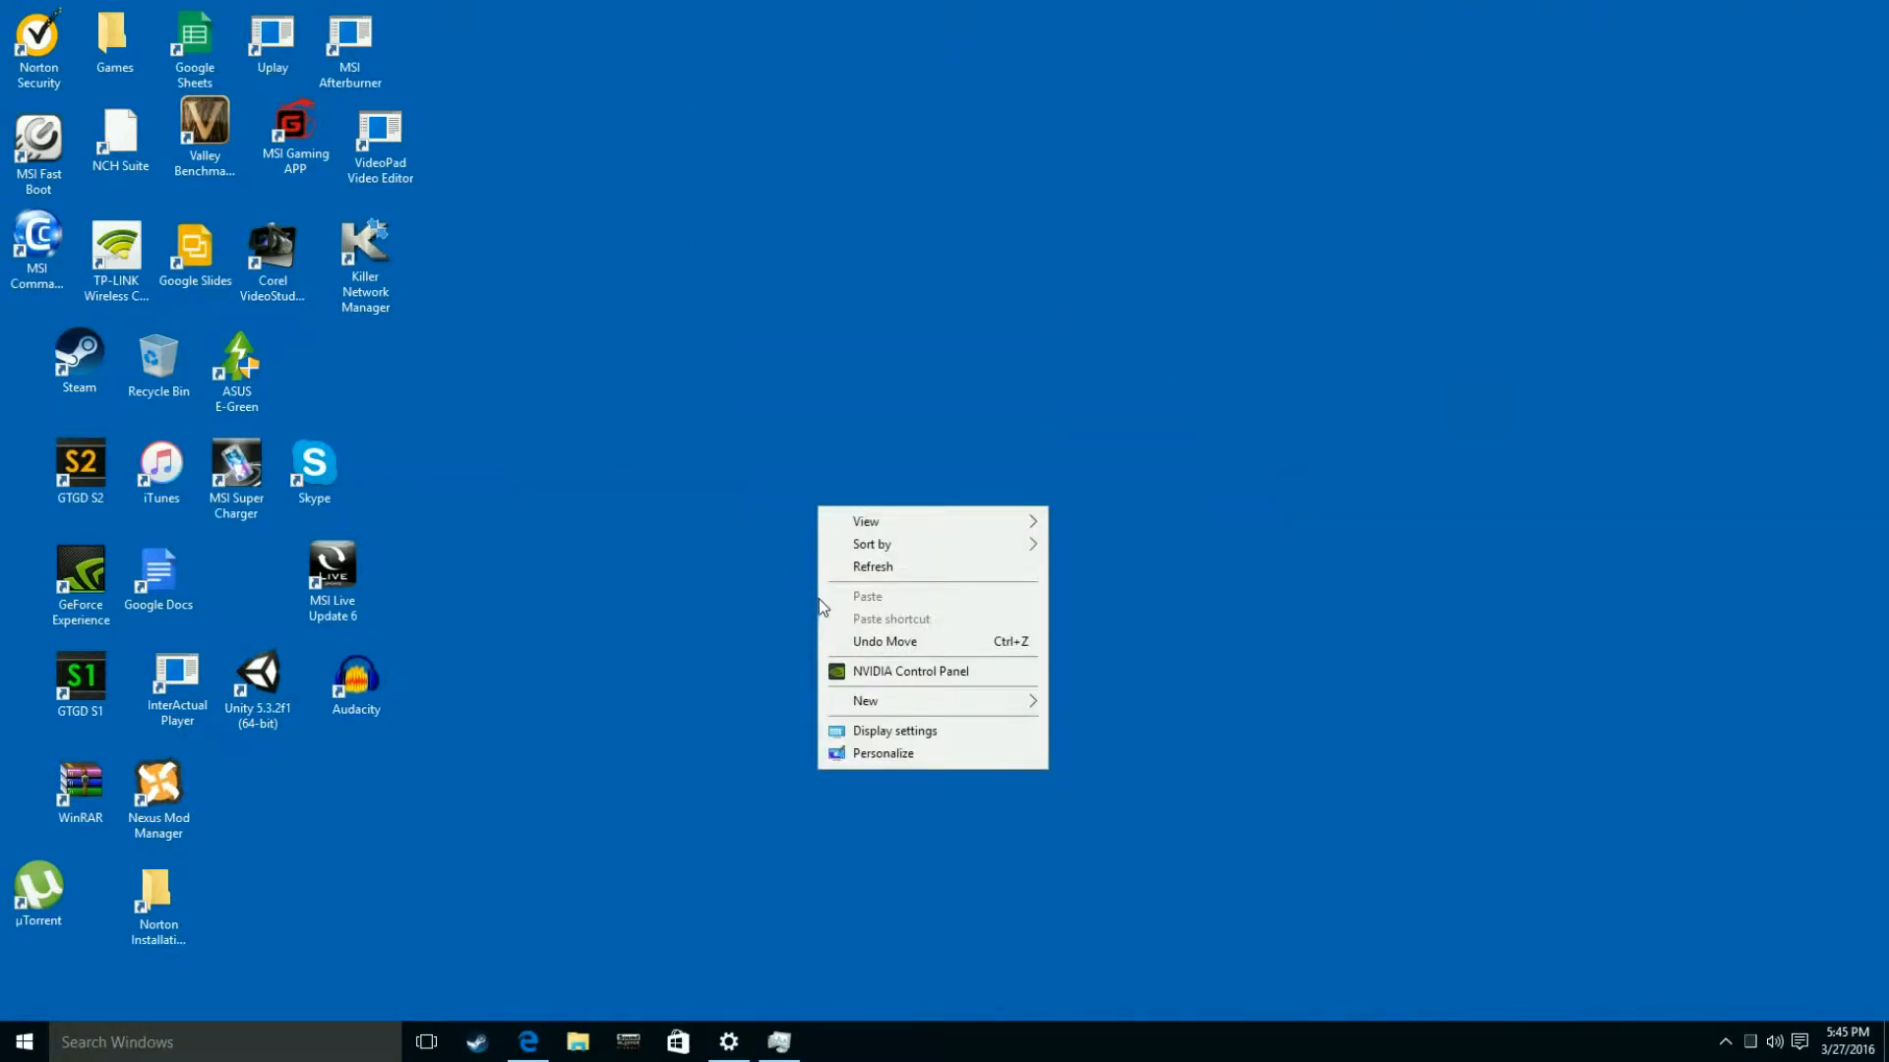
pyautogui.click(930, 752)
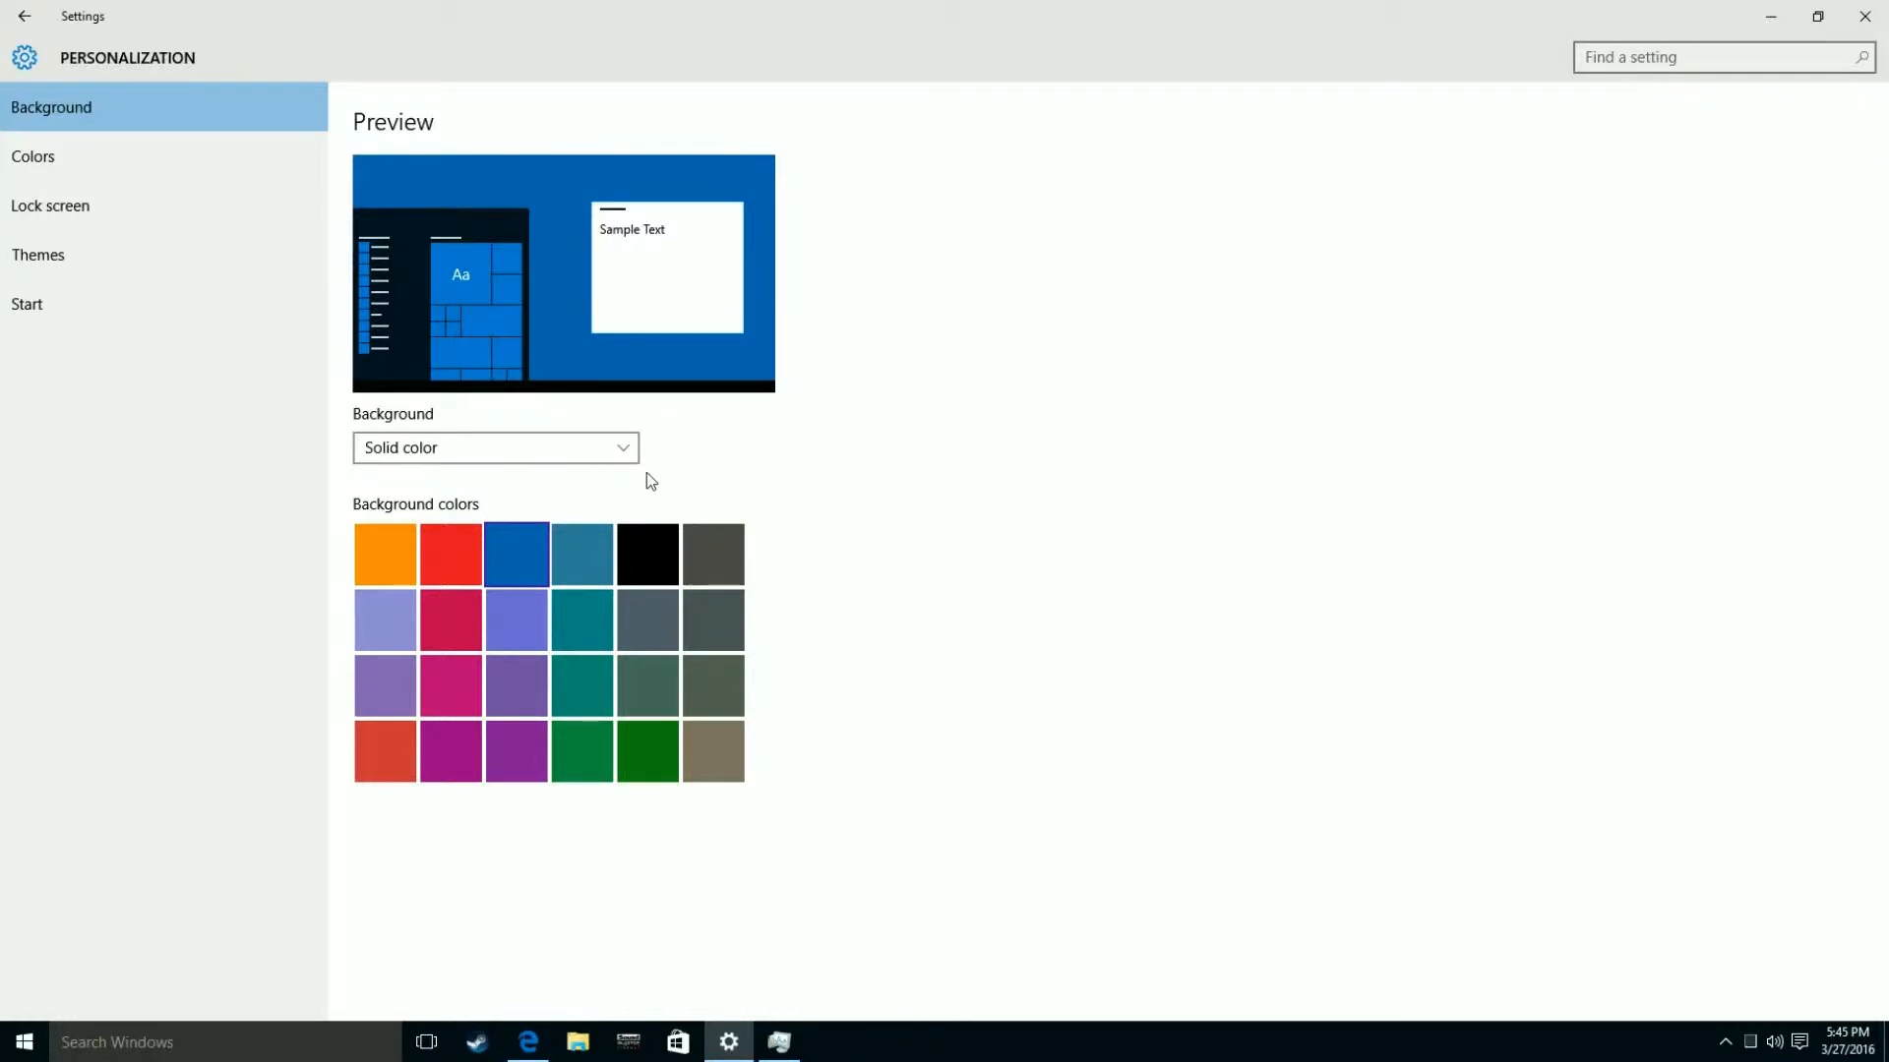
pyautogui.click(1768, 16)
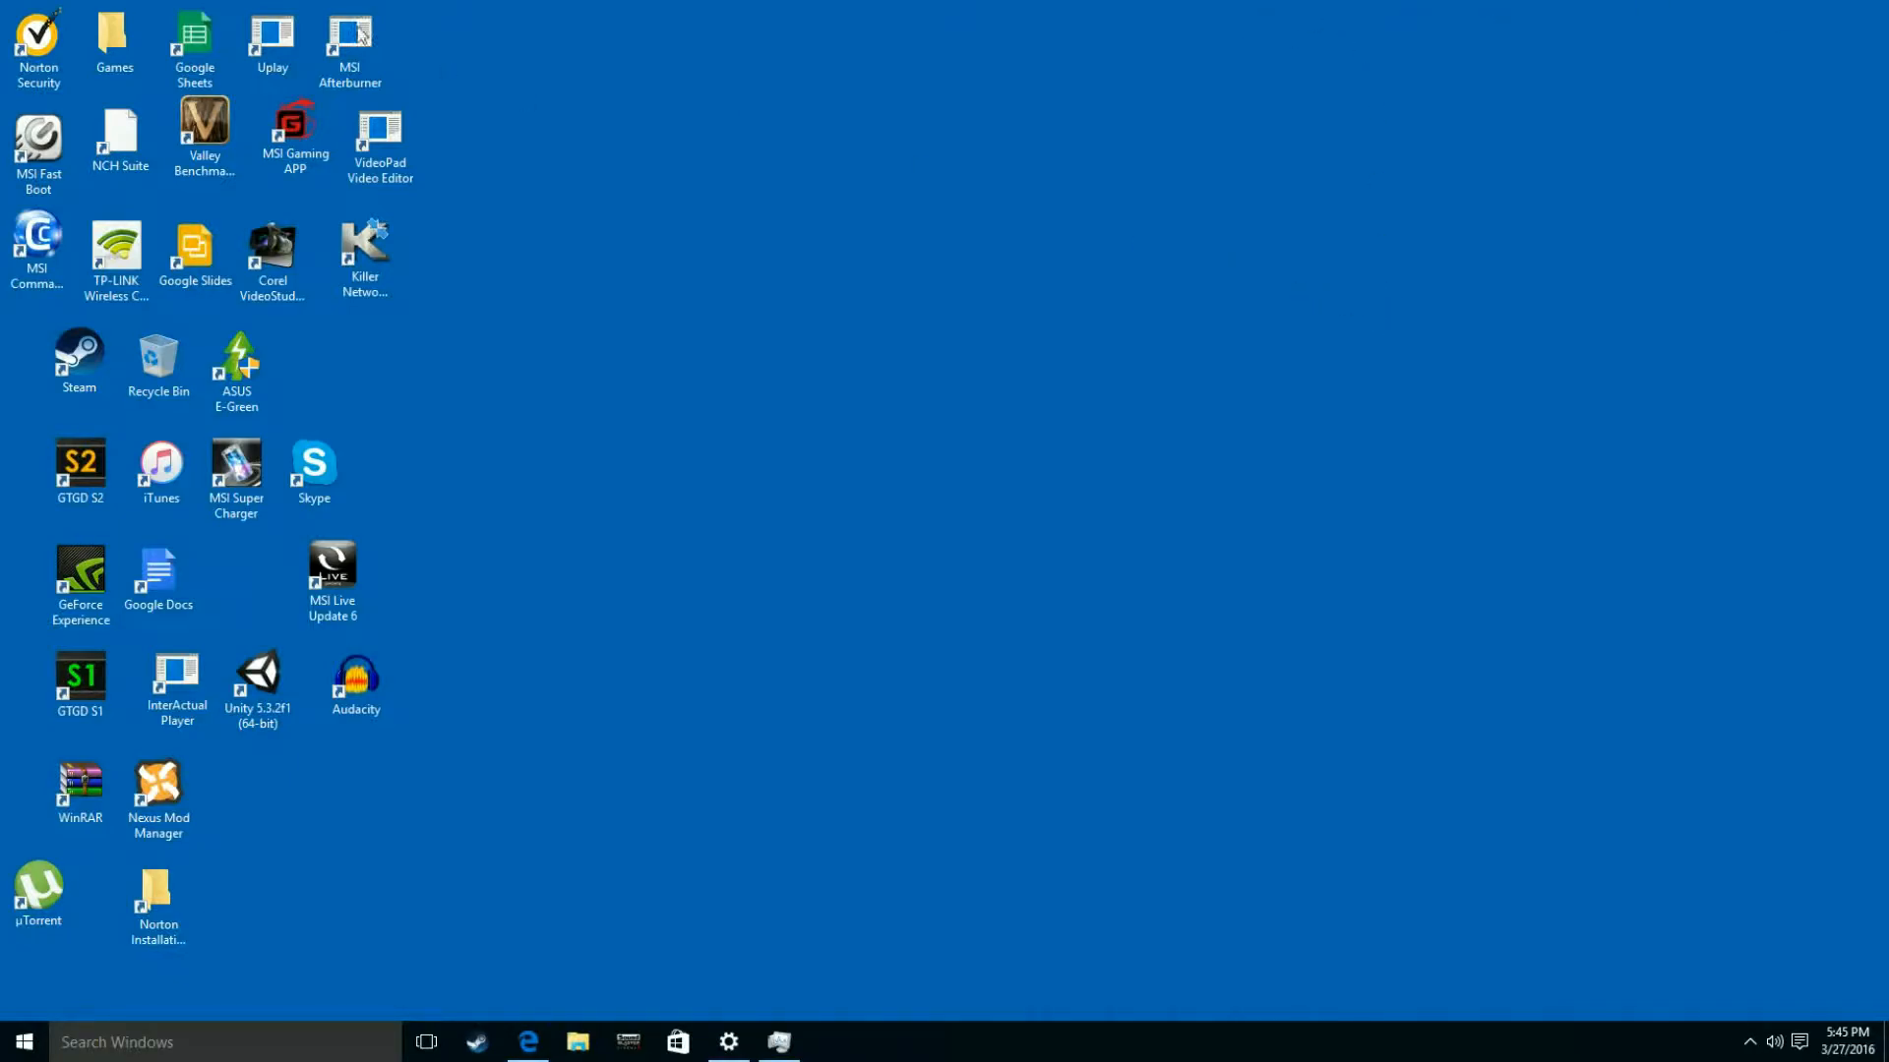
# Open the Games folder from the desktop, look through its game shortcuts, and minimize the folder window.
pyautogui.doubleClick(116, 37)
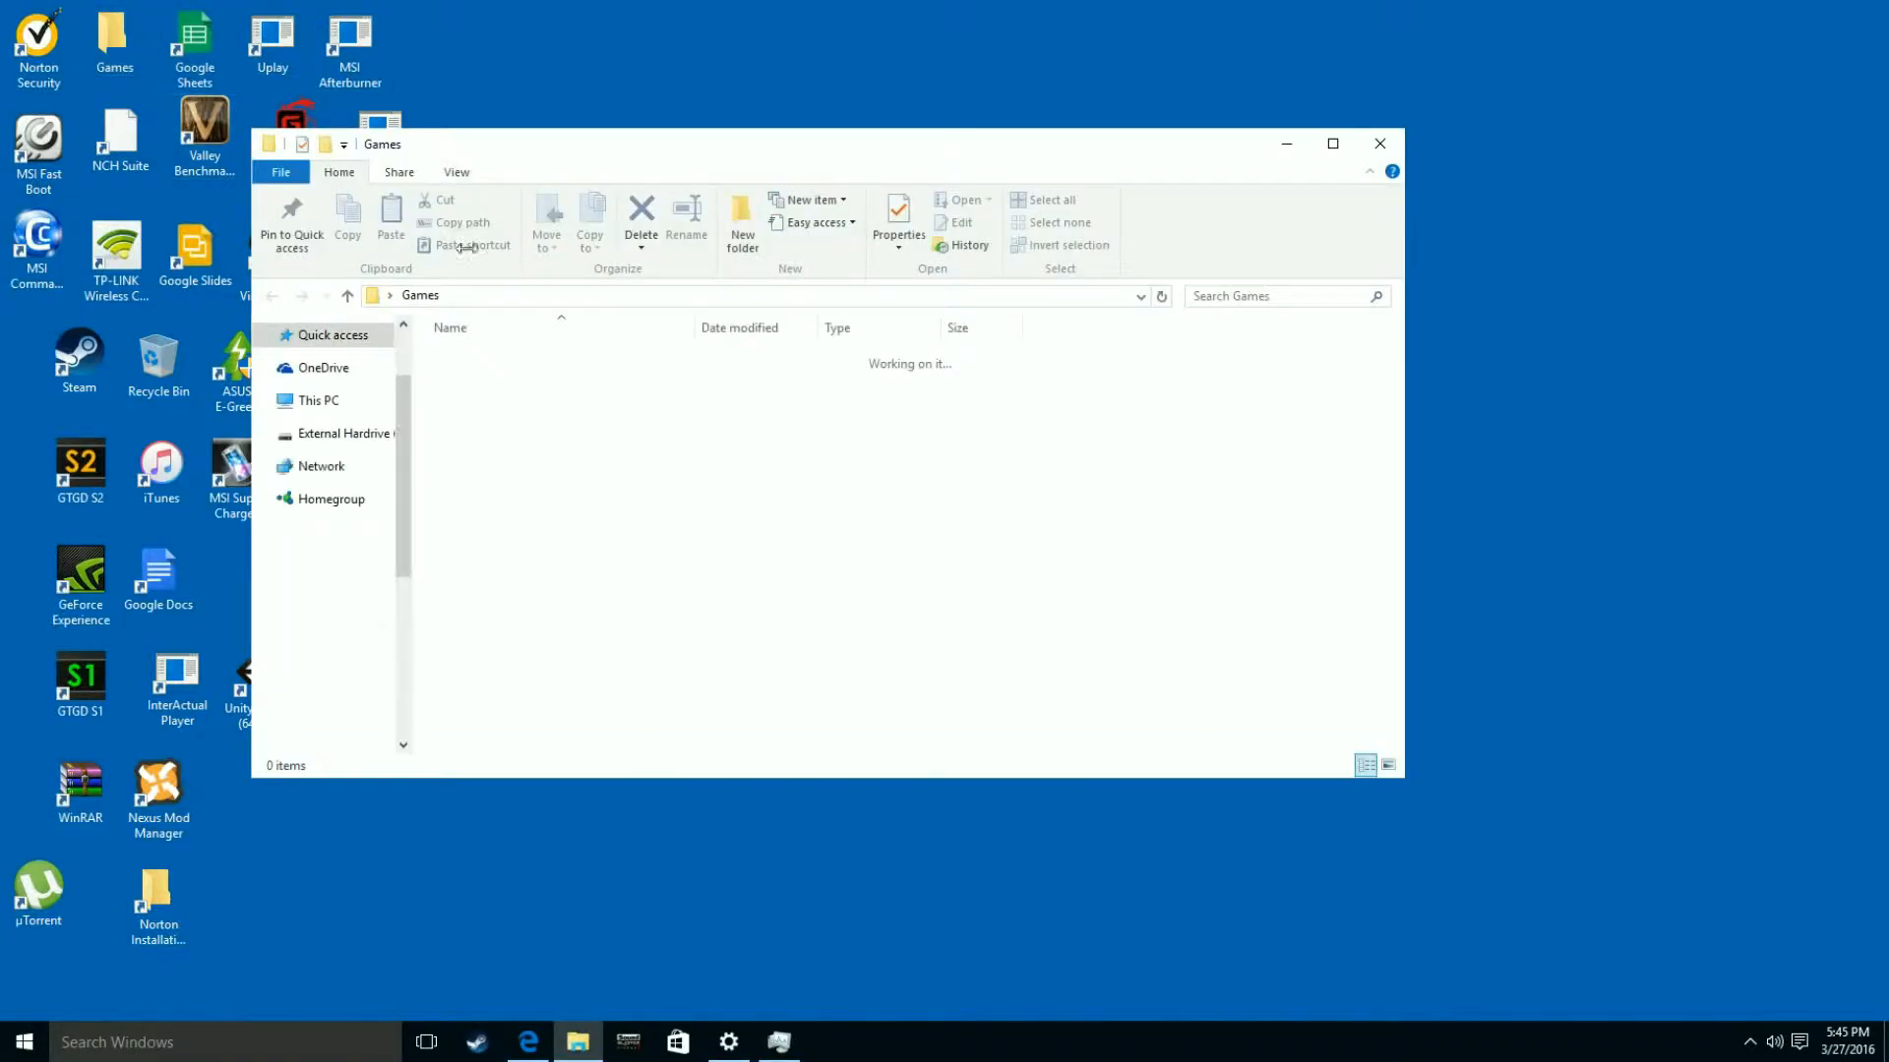
pyautogui.scroll(-20, 728, 374)
pyautogui.scroll(-3, 732, 376)
pyautogui.scroll(20, 779, 591)
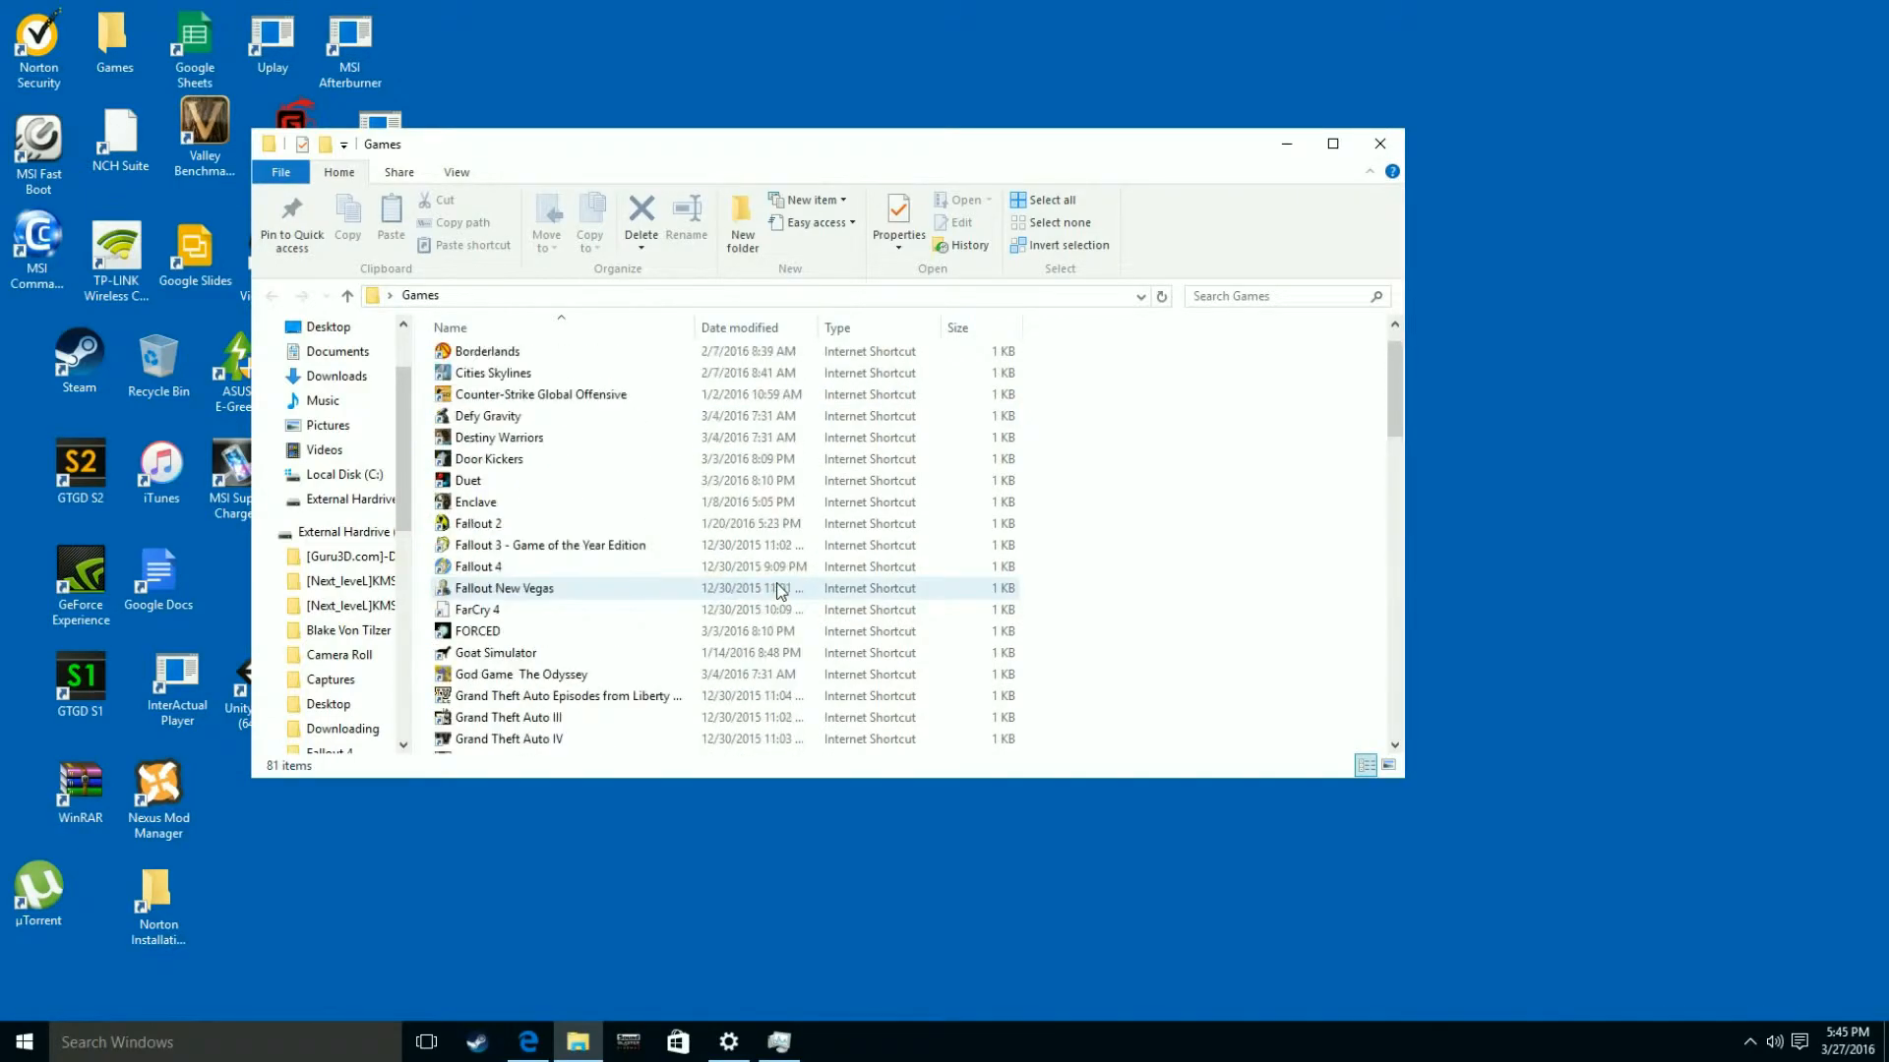
pyautogui.scroll(1, 780, 590)
pyautogui.click(1286, 143)
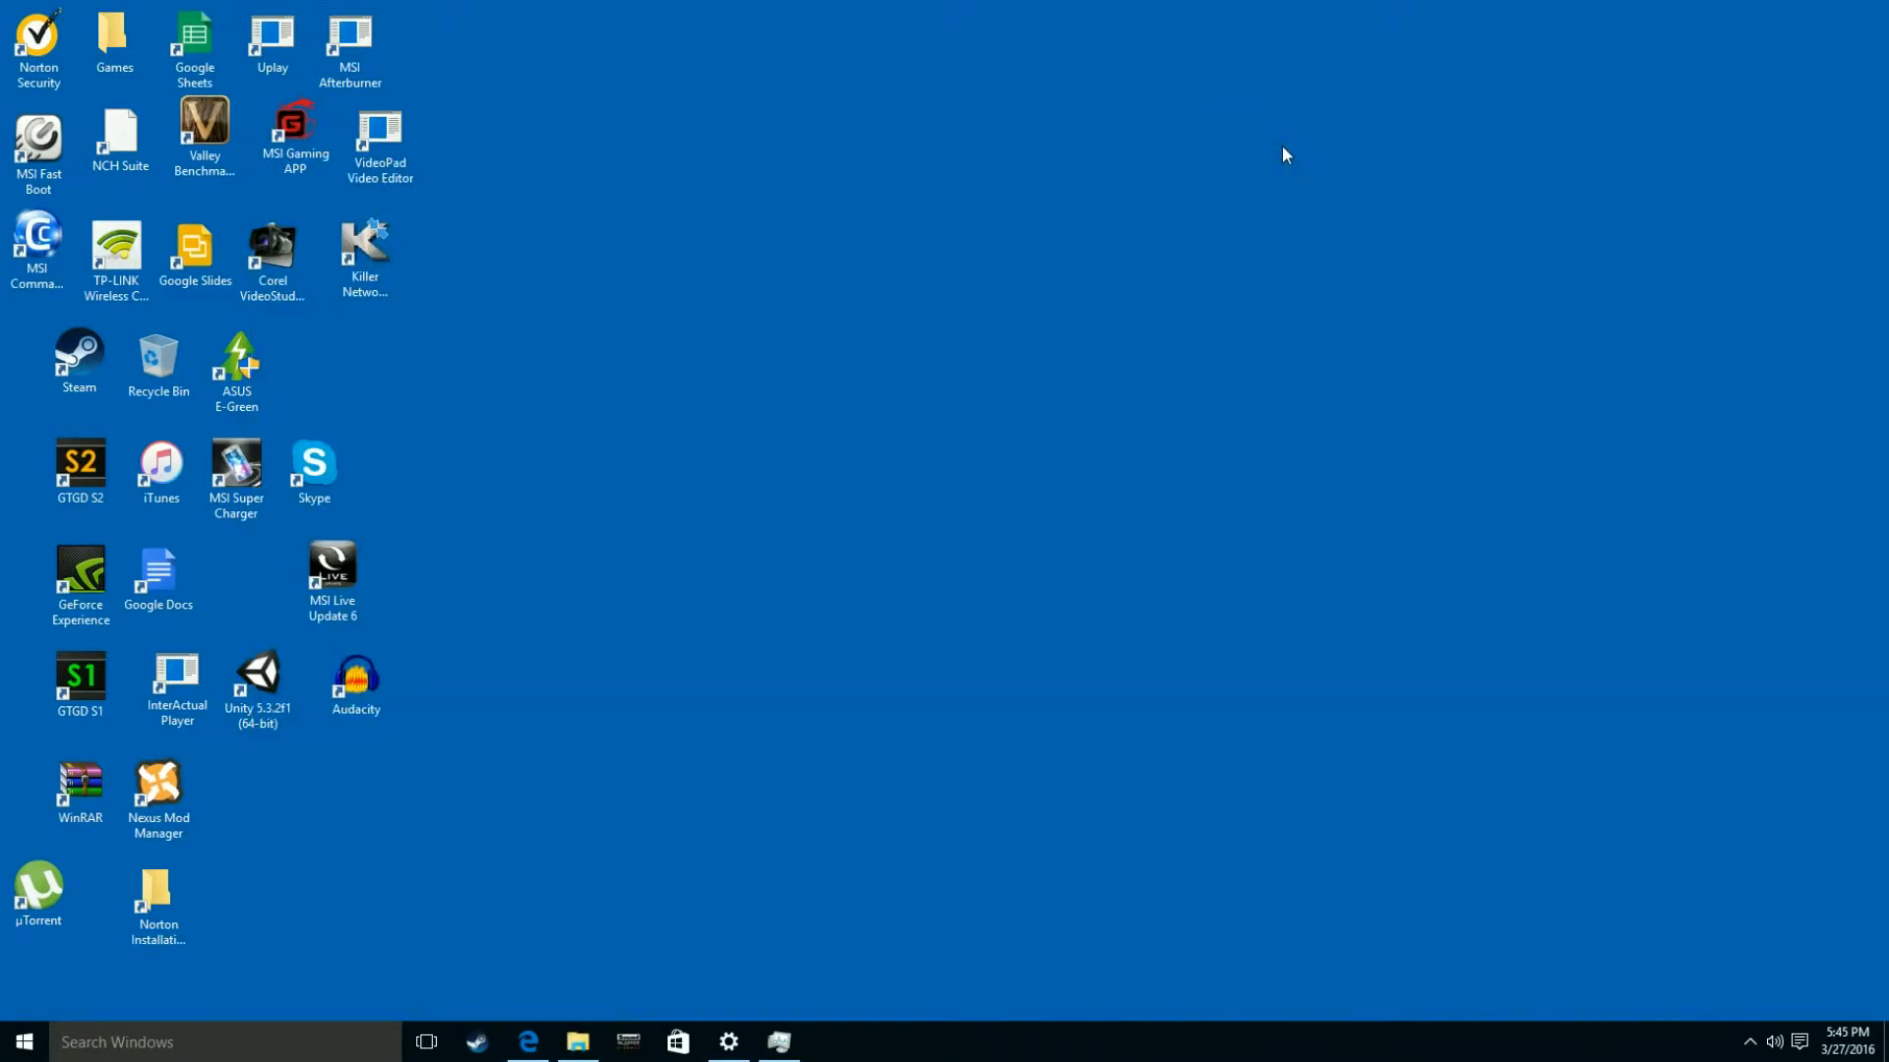
# Find the Services desktop app through Windows search, launch it, and maximize its window.
pyautogui.click(779, 1042)
pyautogui.click(332, 1055)
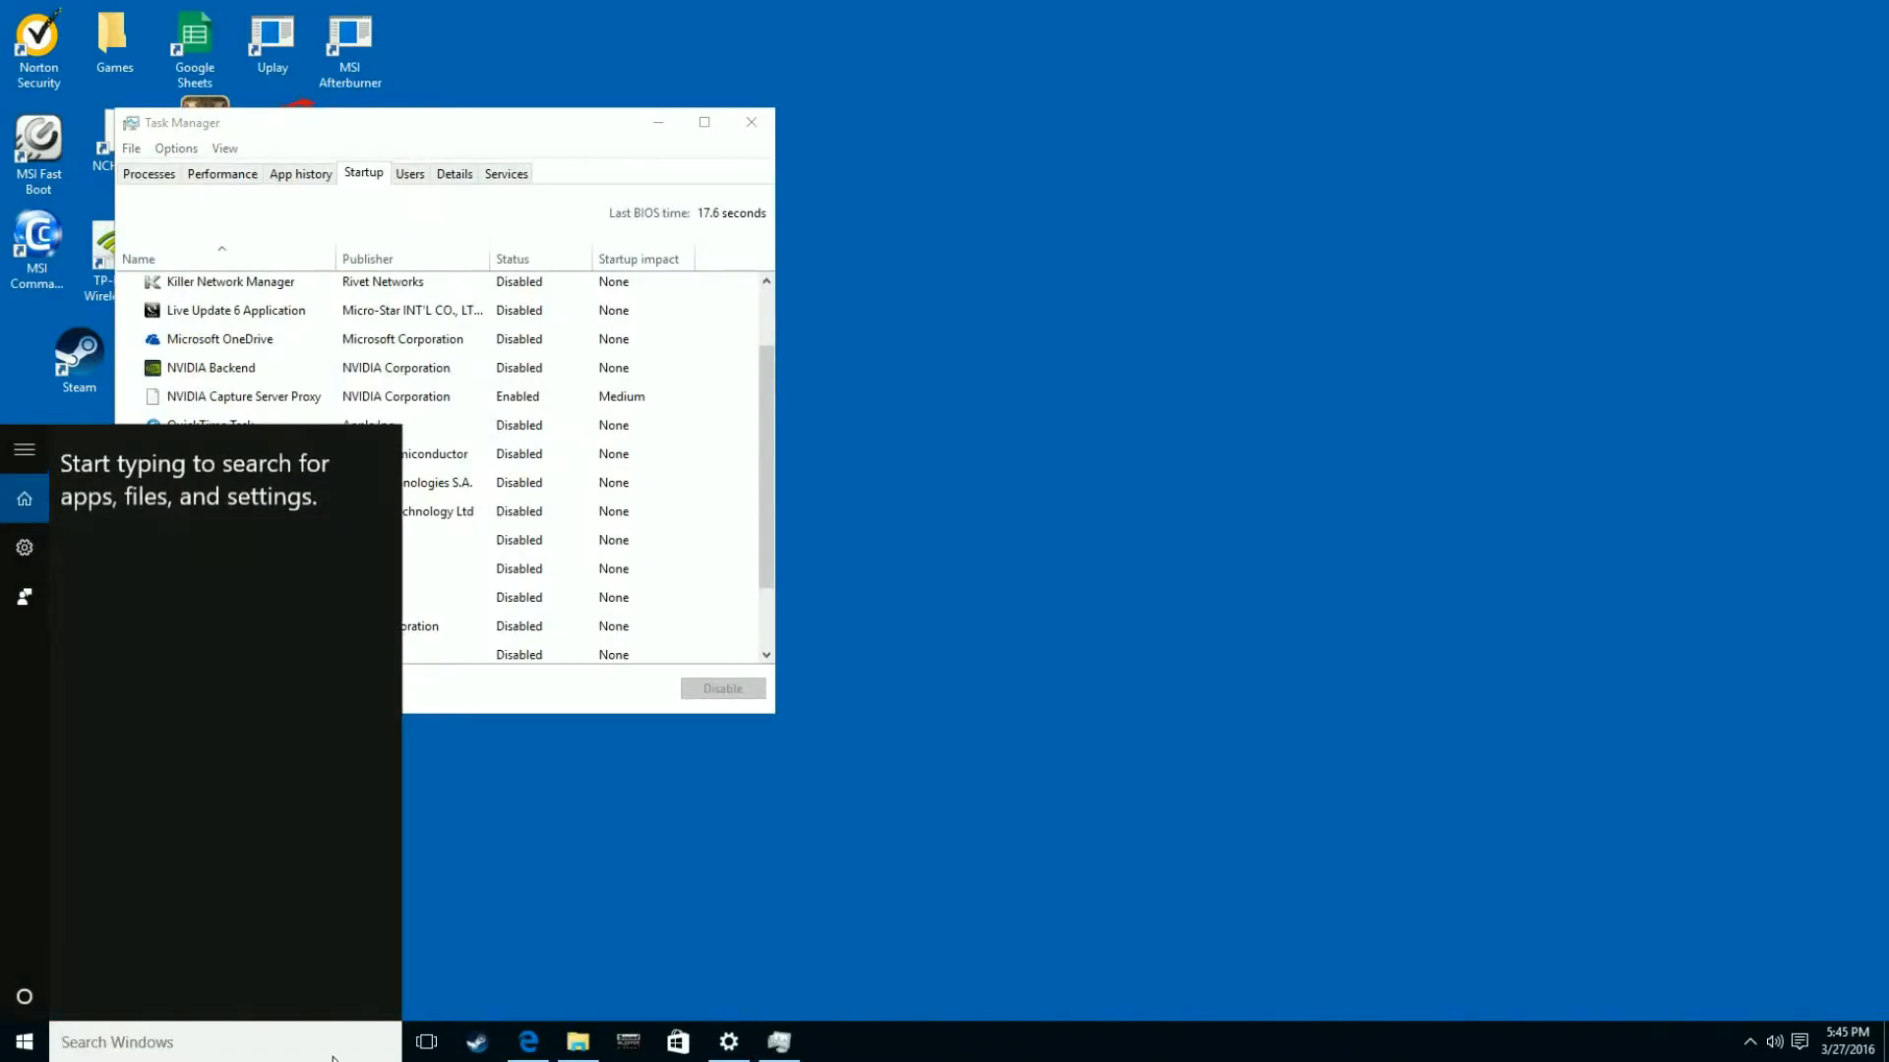
pyautogui.write('ser')
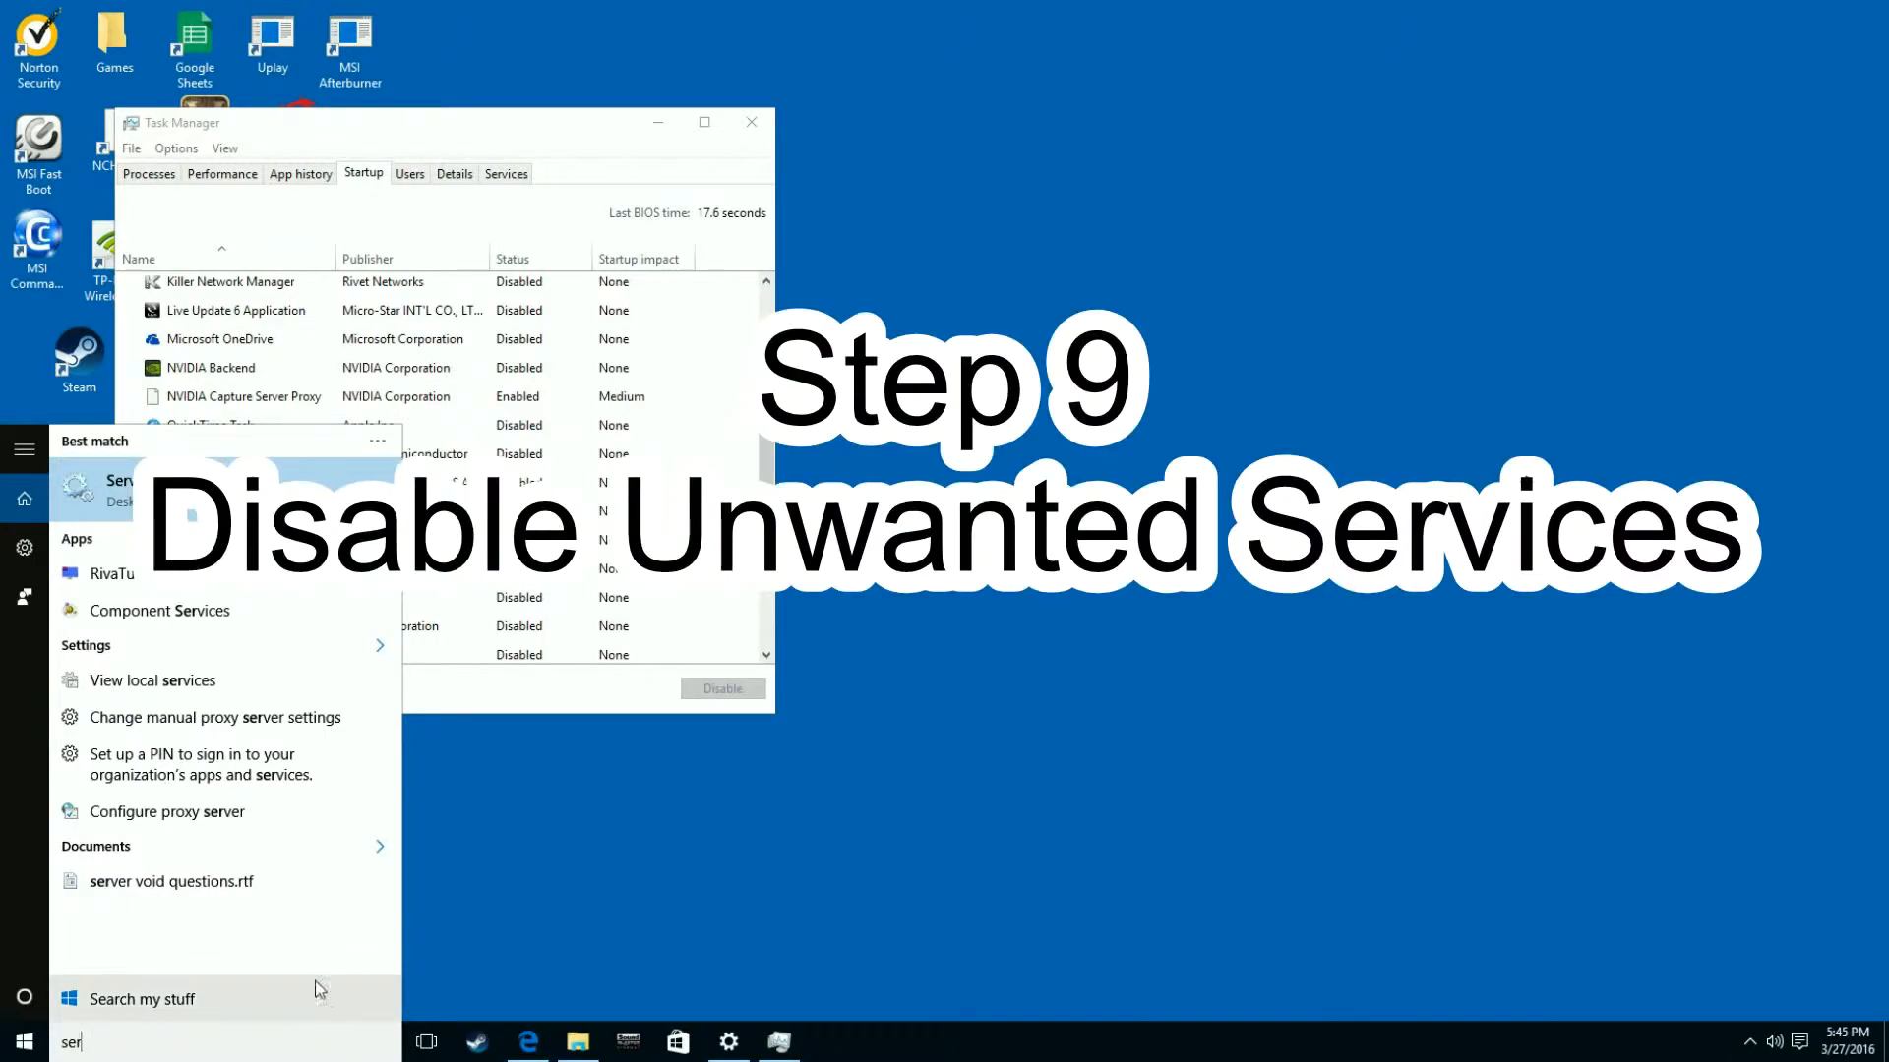
pyautogui.press('Return')
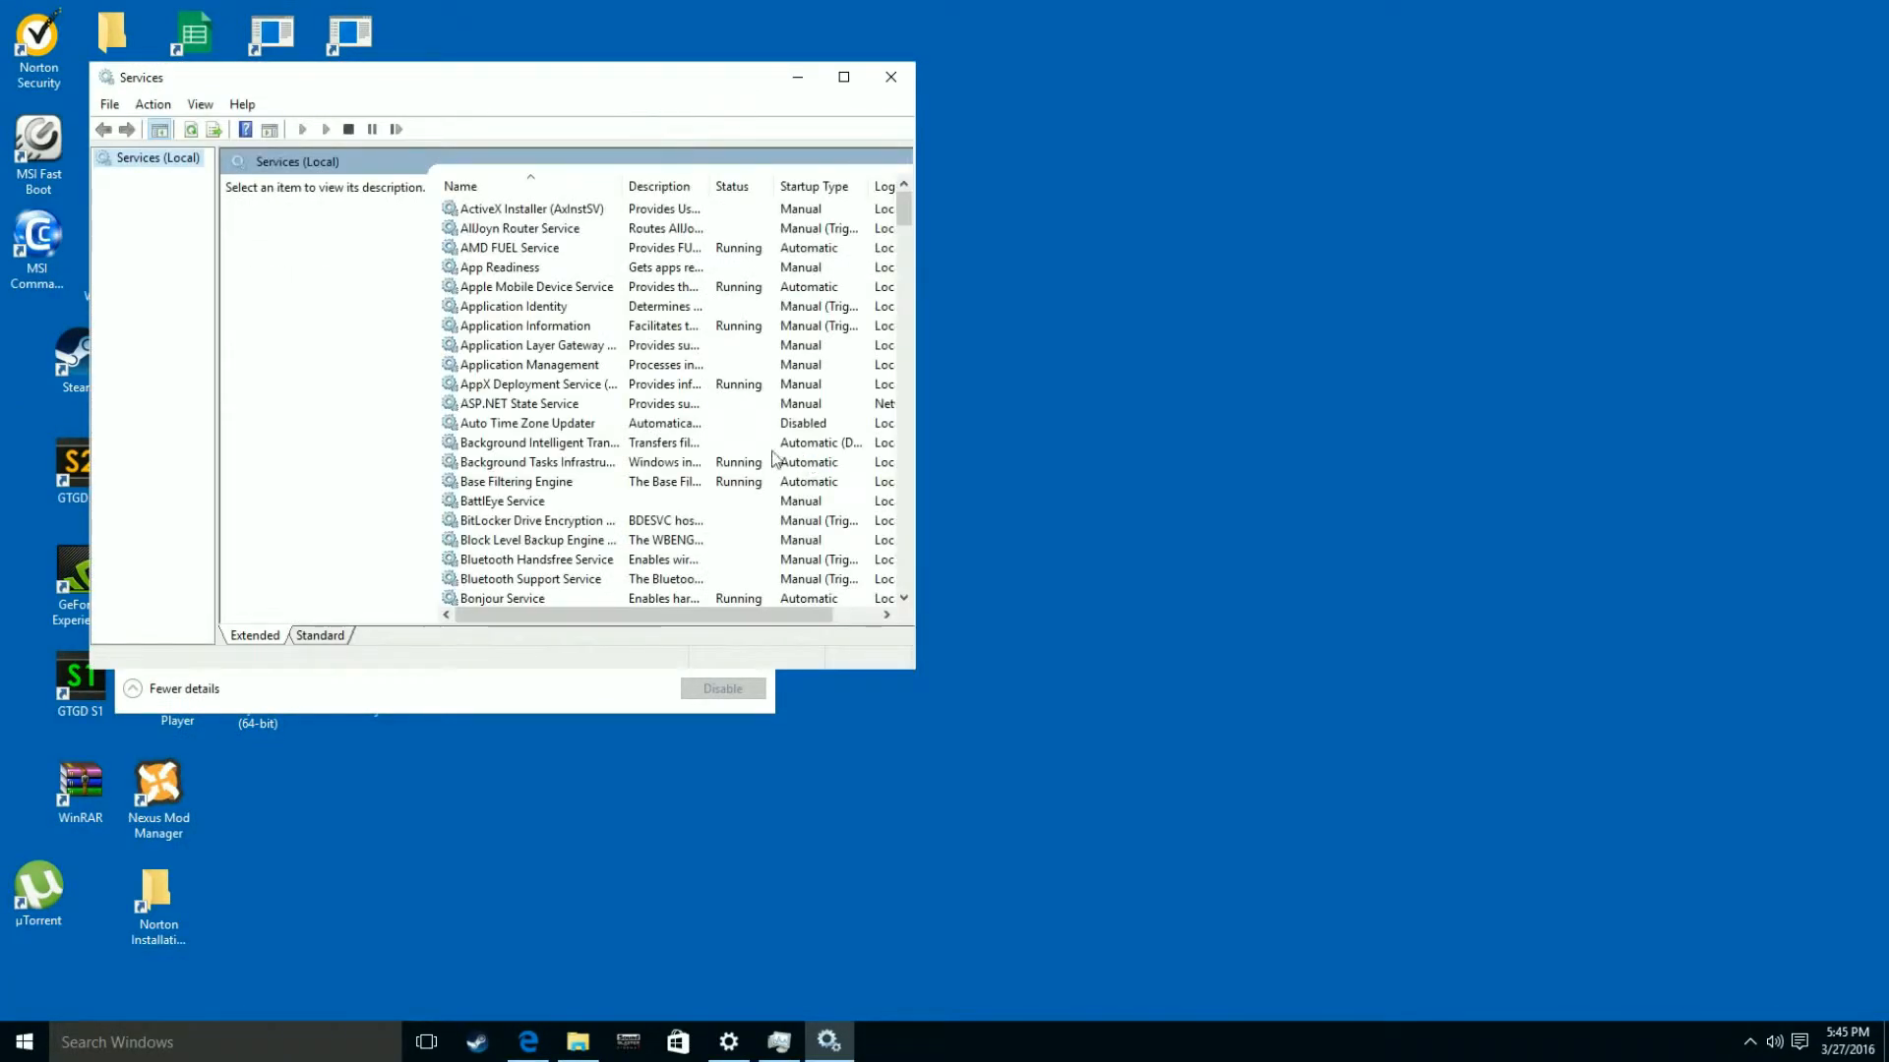
pyautogui.click(843, 78)
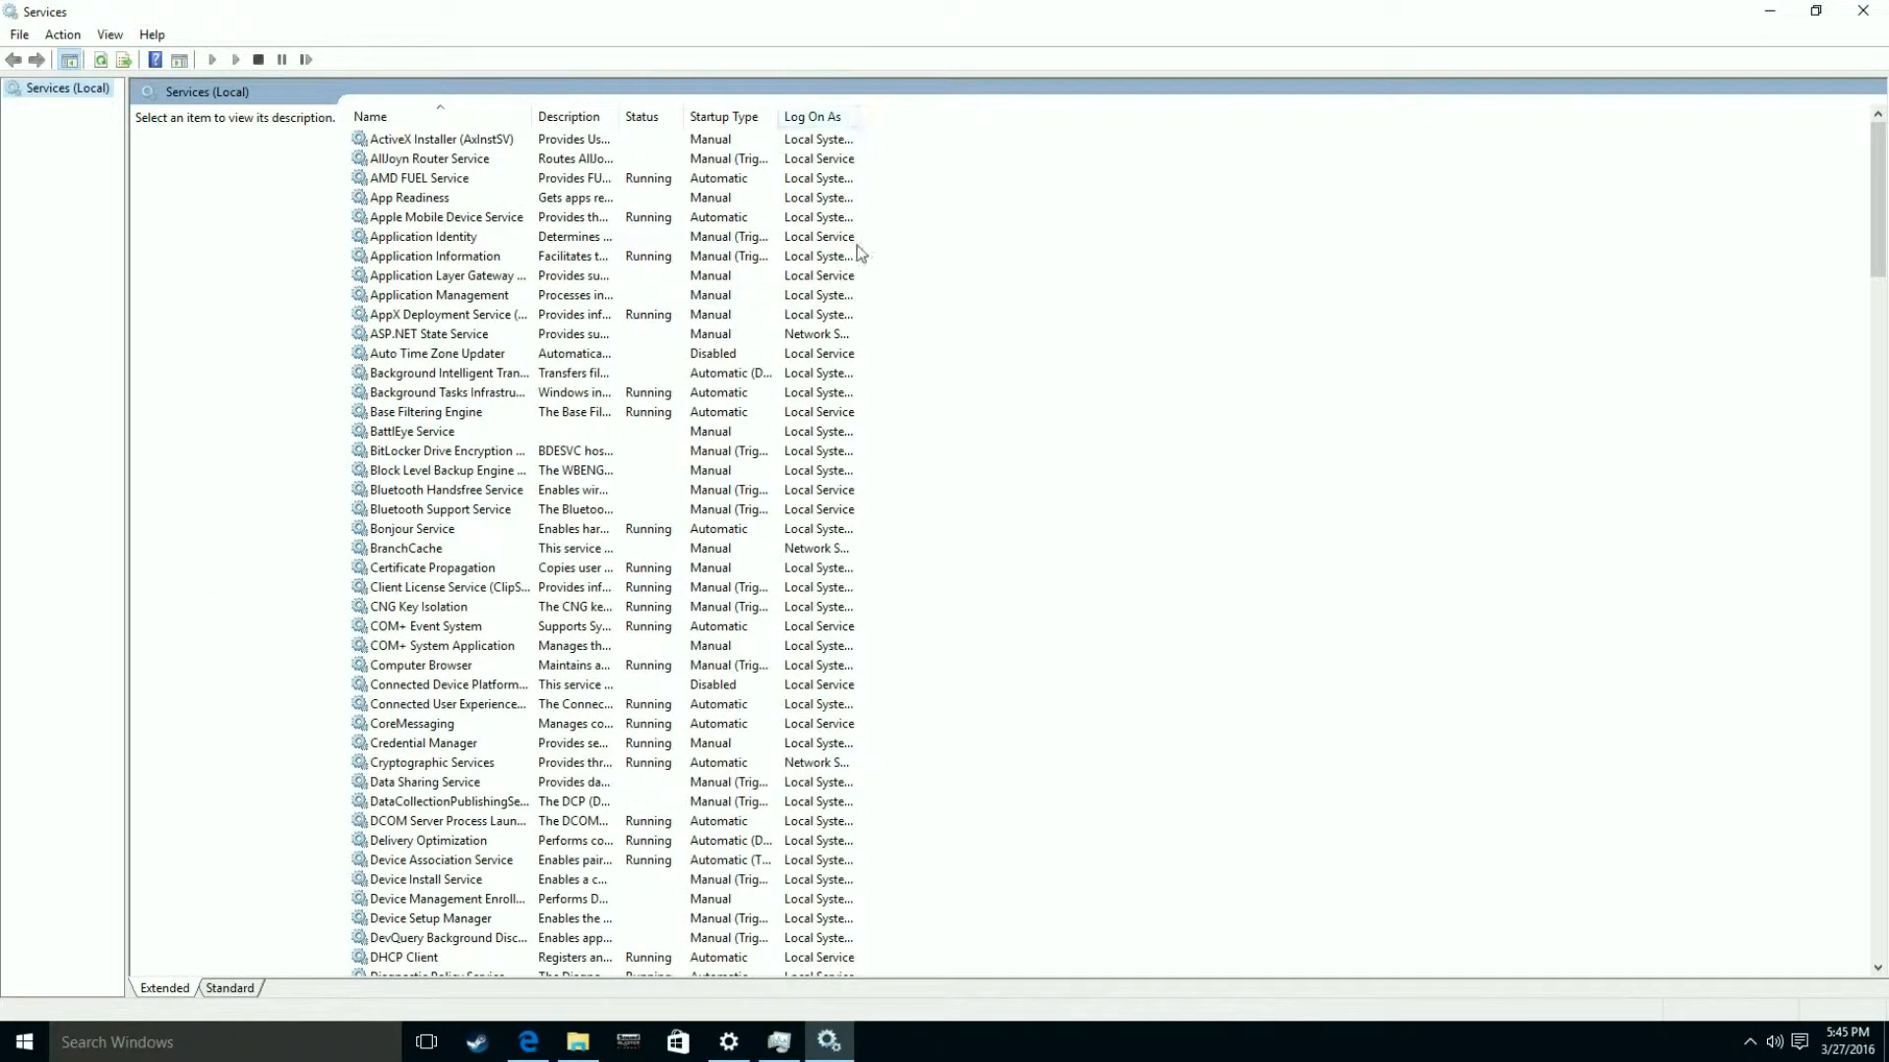
# Locate the Hyper-V Data Exchange Service in the services list and open its properties.
pyautogui.scroll(-2, 853, 276)
pyautogui.scroll(-9, 787, 310)
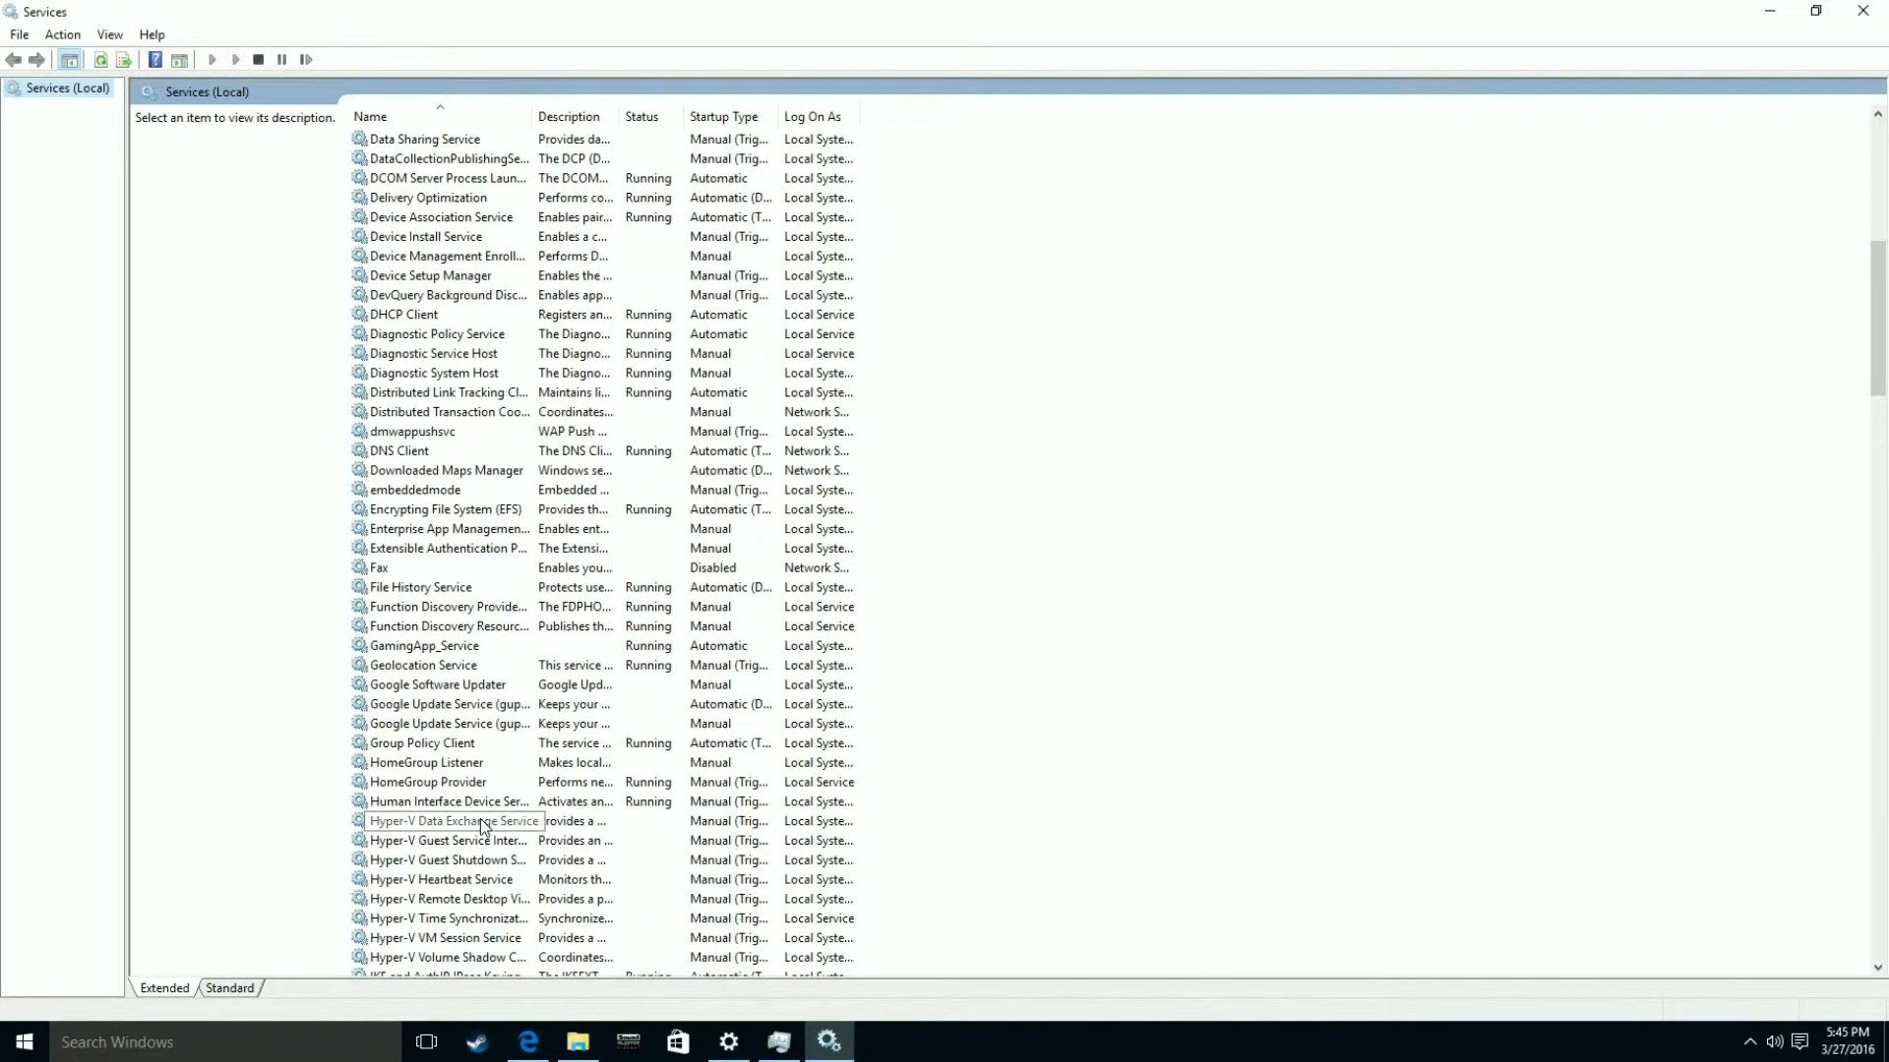
pyautogui.scroll(-3, 384, 826)
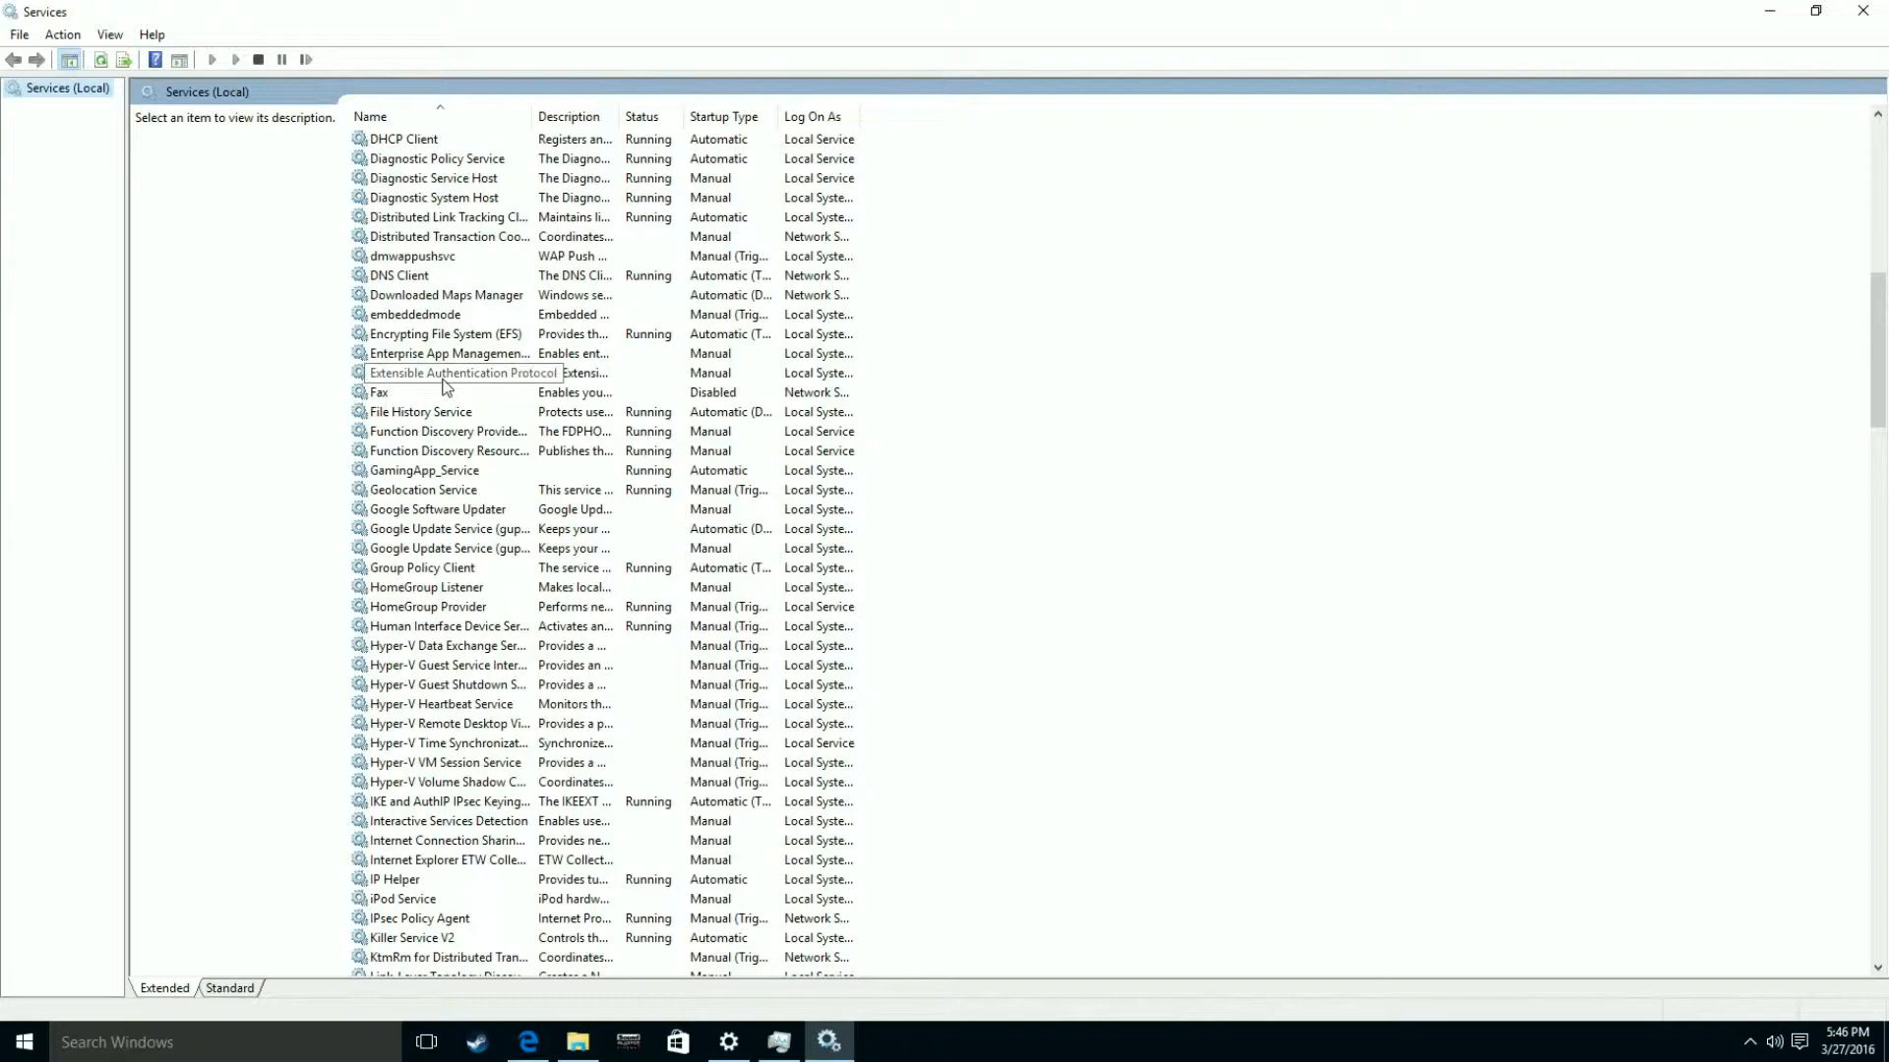
pyautogui.scroll(4, 436, 374)
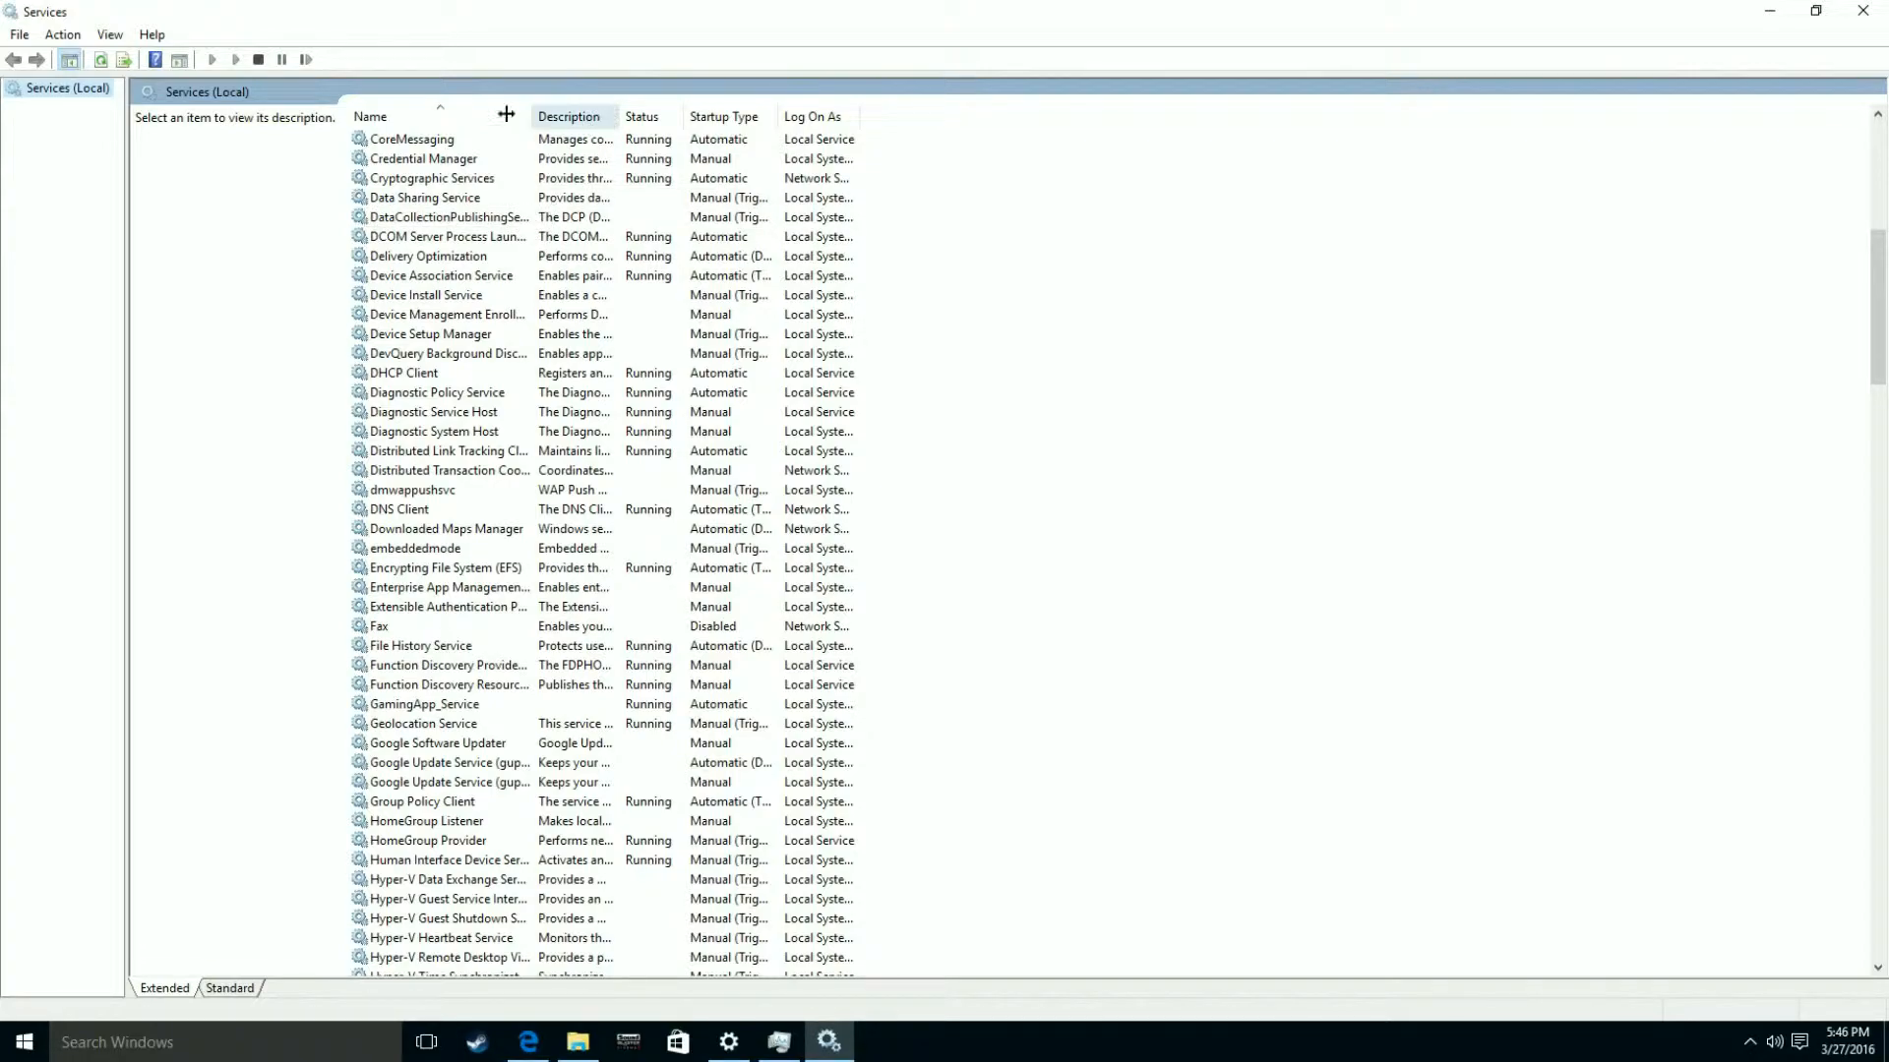
pyautogui.scroll(-3, 477, 404)
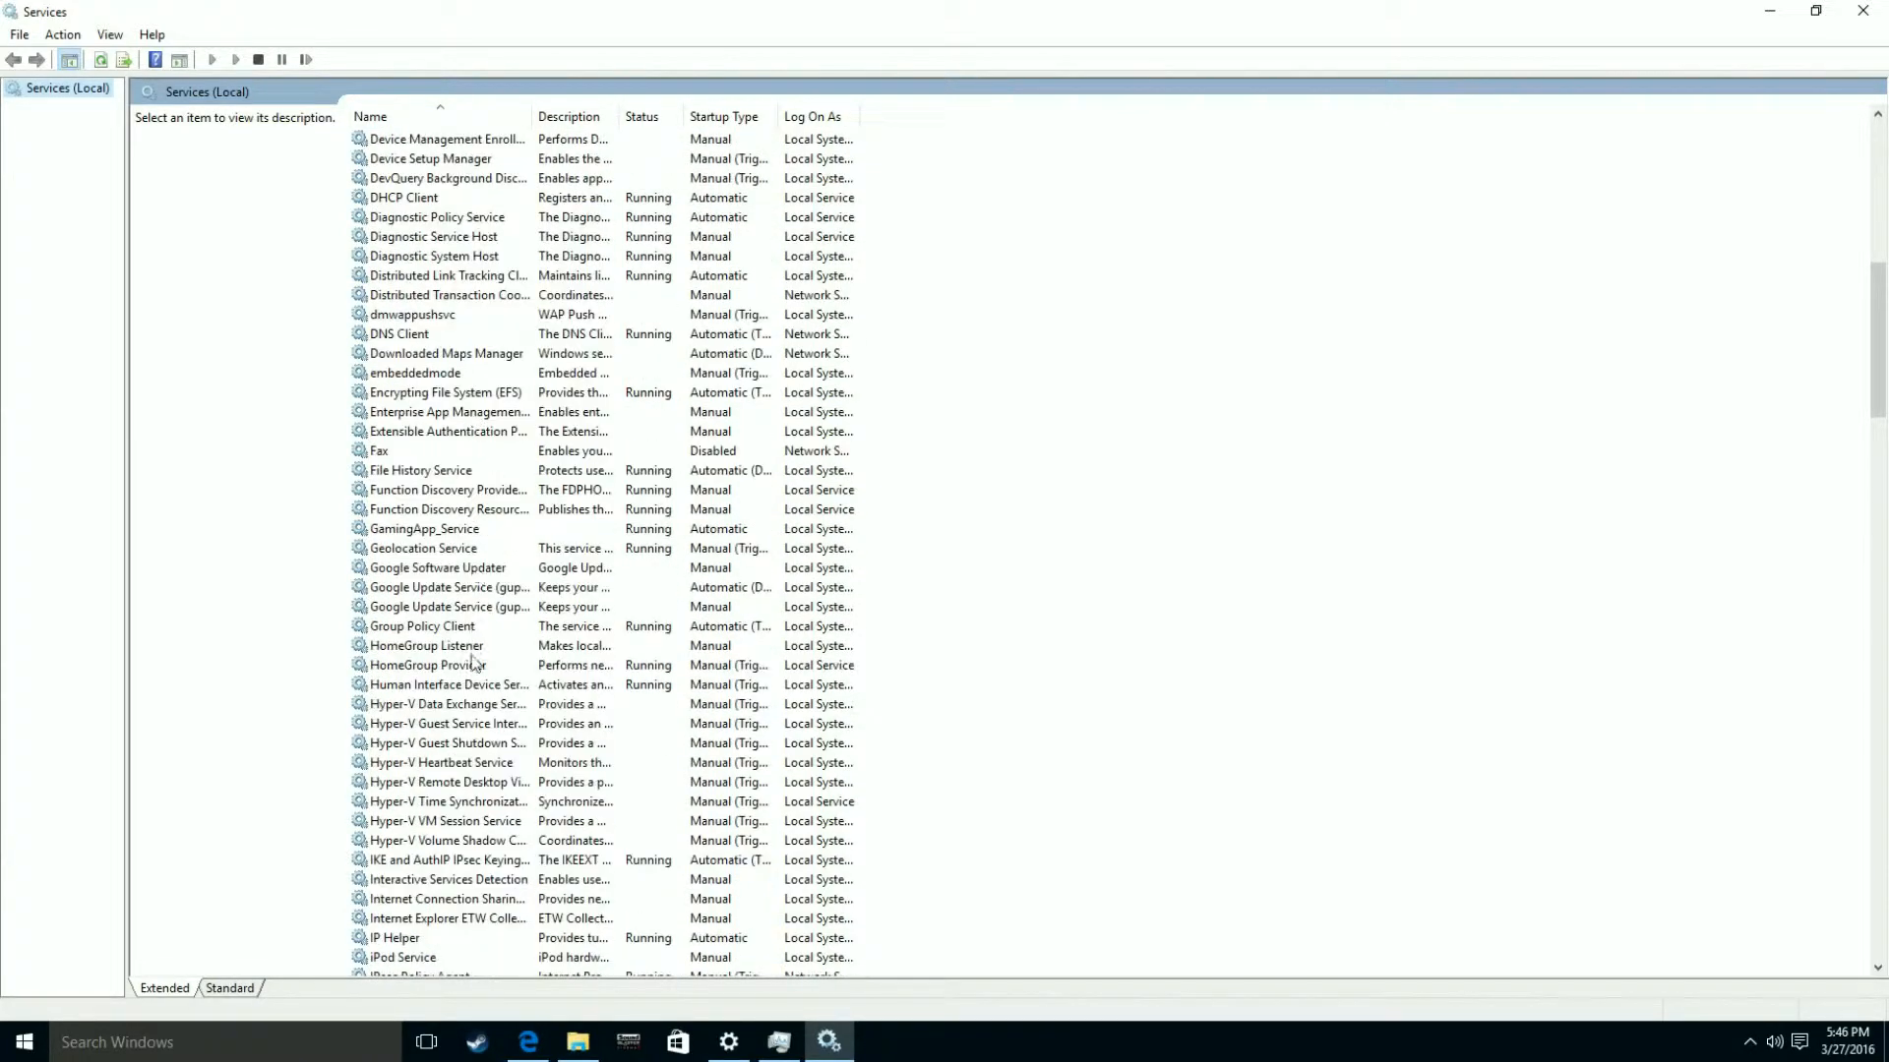
pyautogui.click(362, 709)
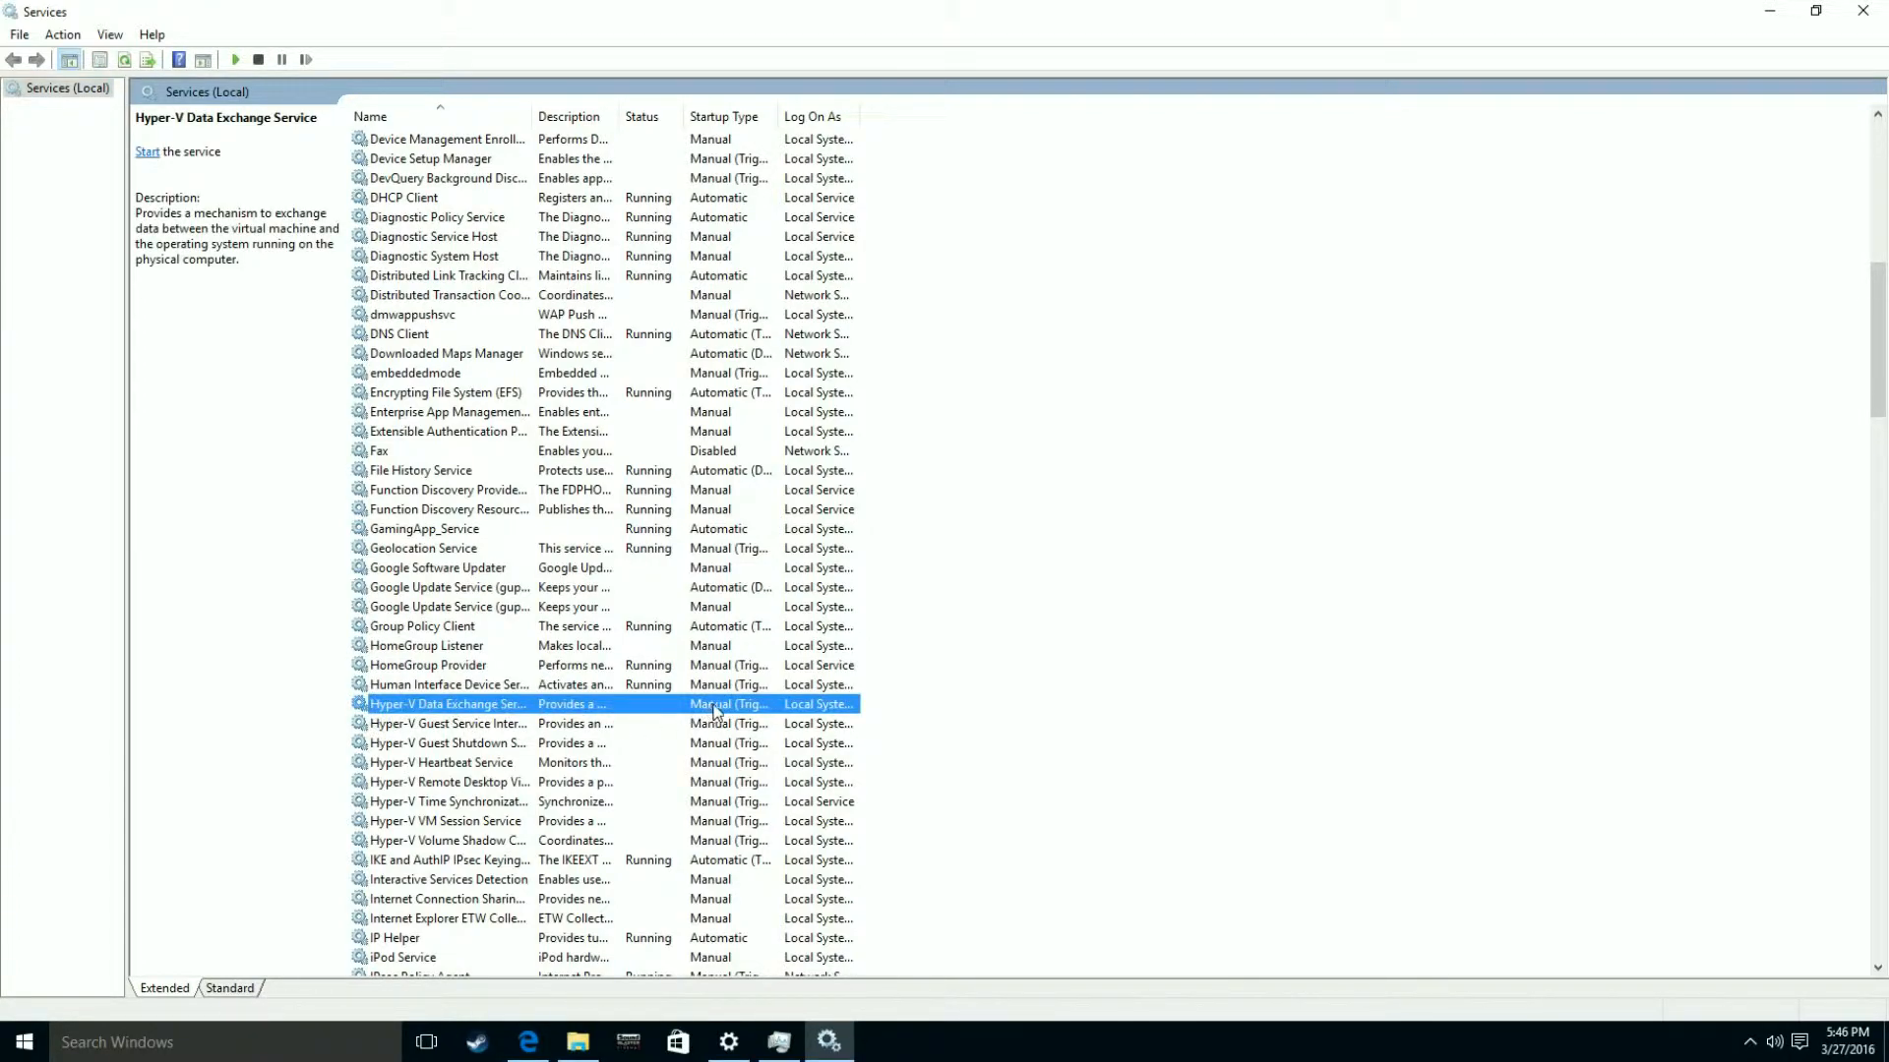
pyautogui.rightClick(442, 705)
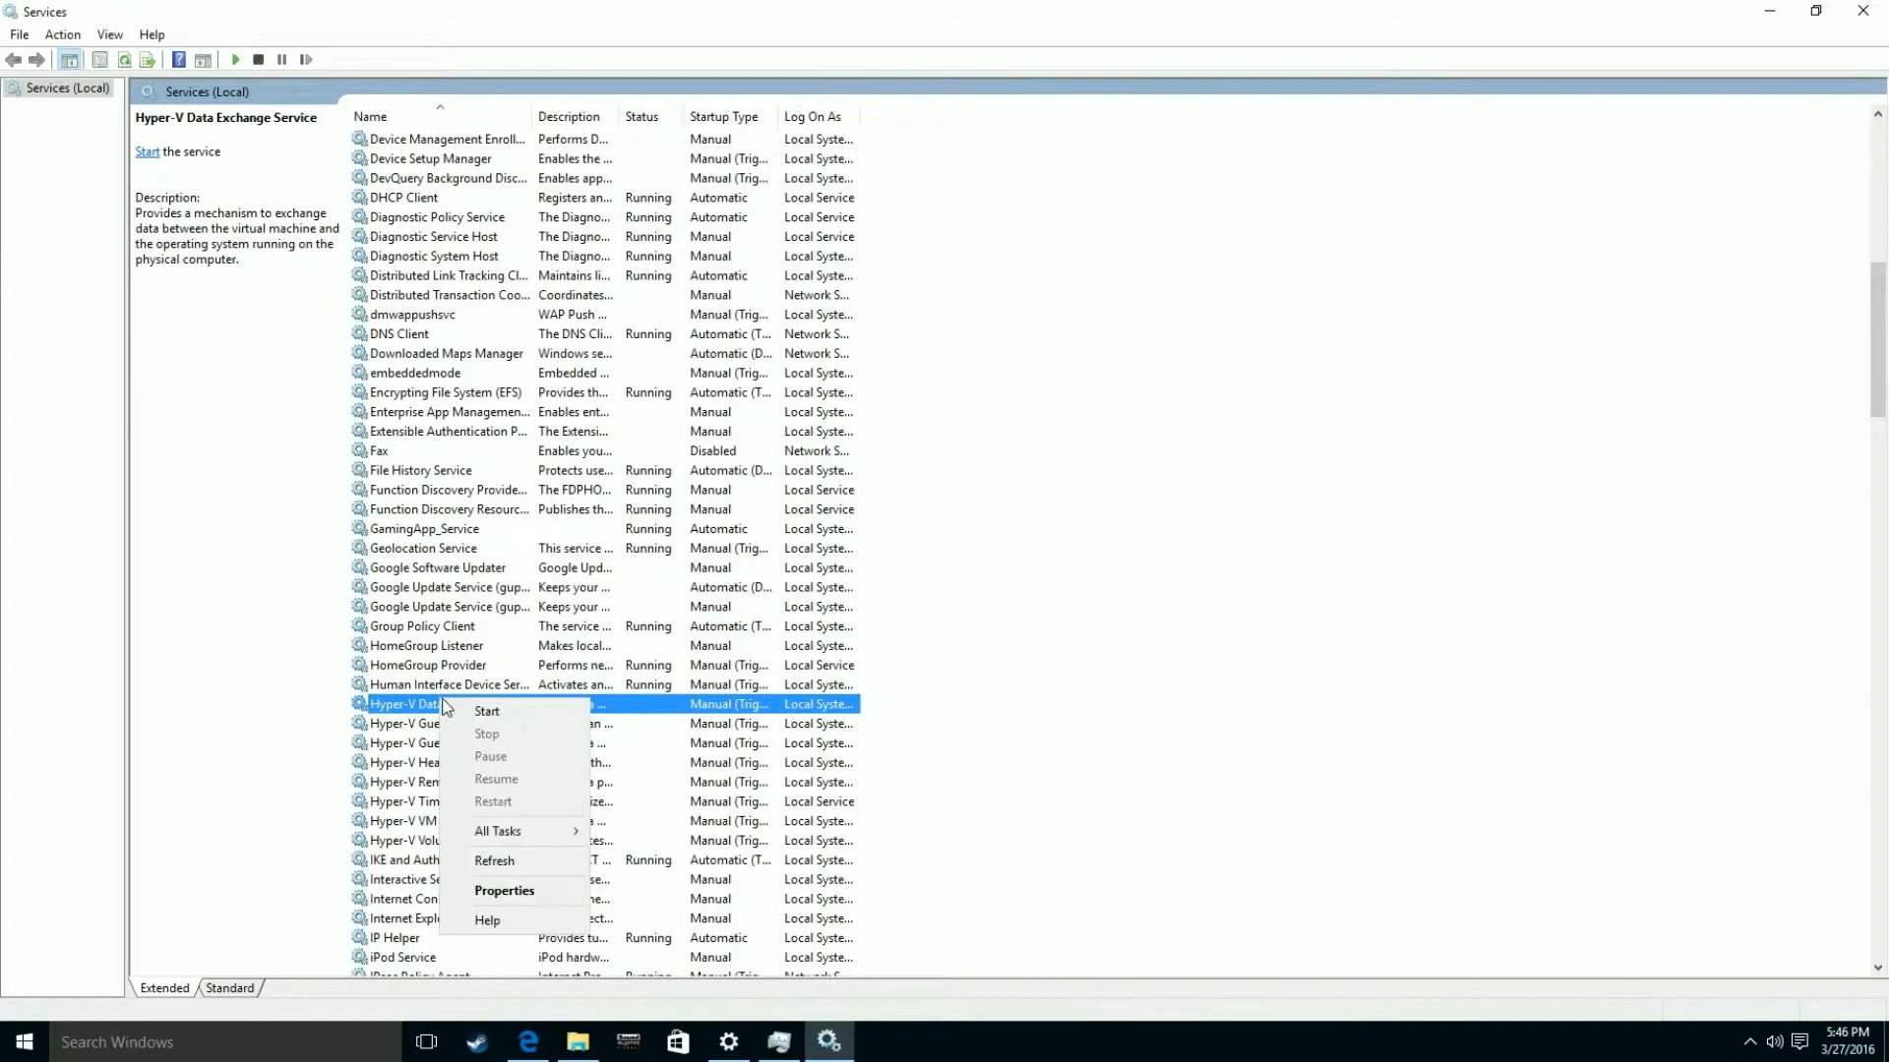
pyautogui.click(499, 895)
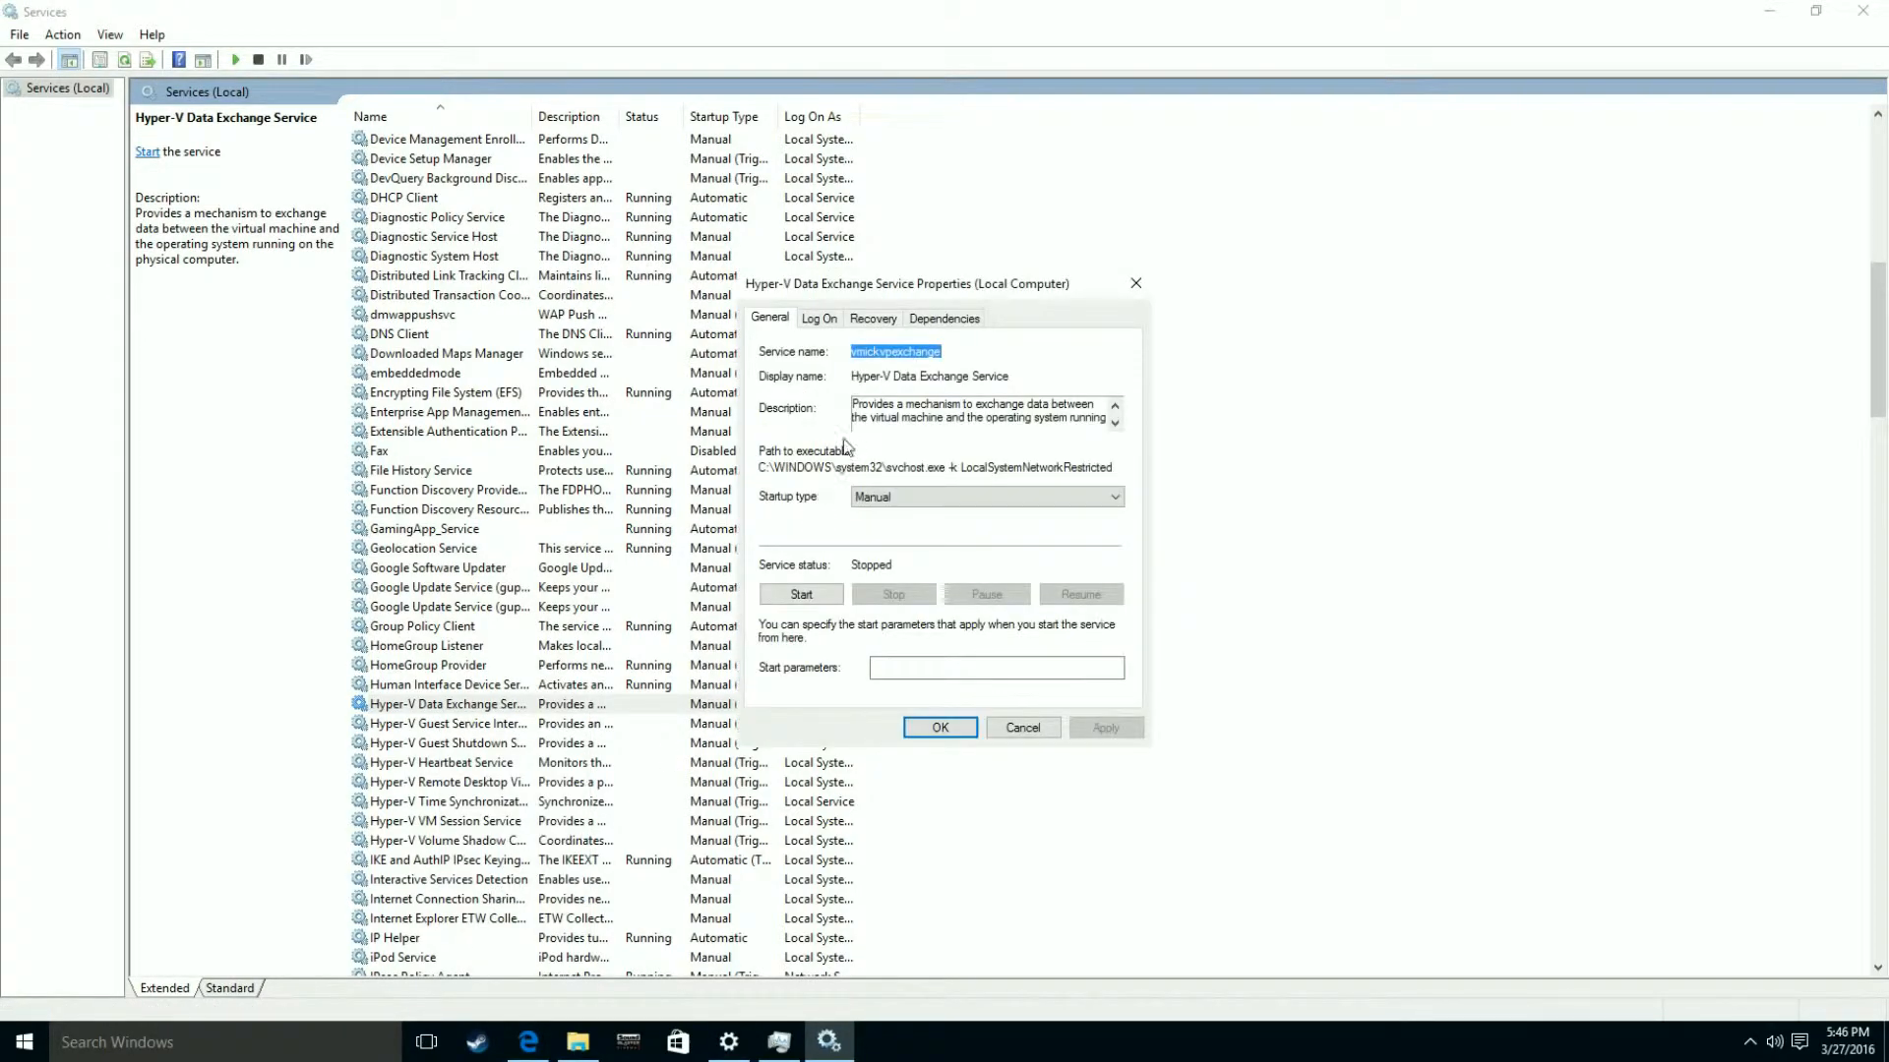
# Set the Hyper-V Data Exchange Service's startup type to Disabled, apply the change, and close its properties.
pyautogui.click(931, 498)
pyautogui.click(933, 502)
pyautogui.click(932, 505)
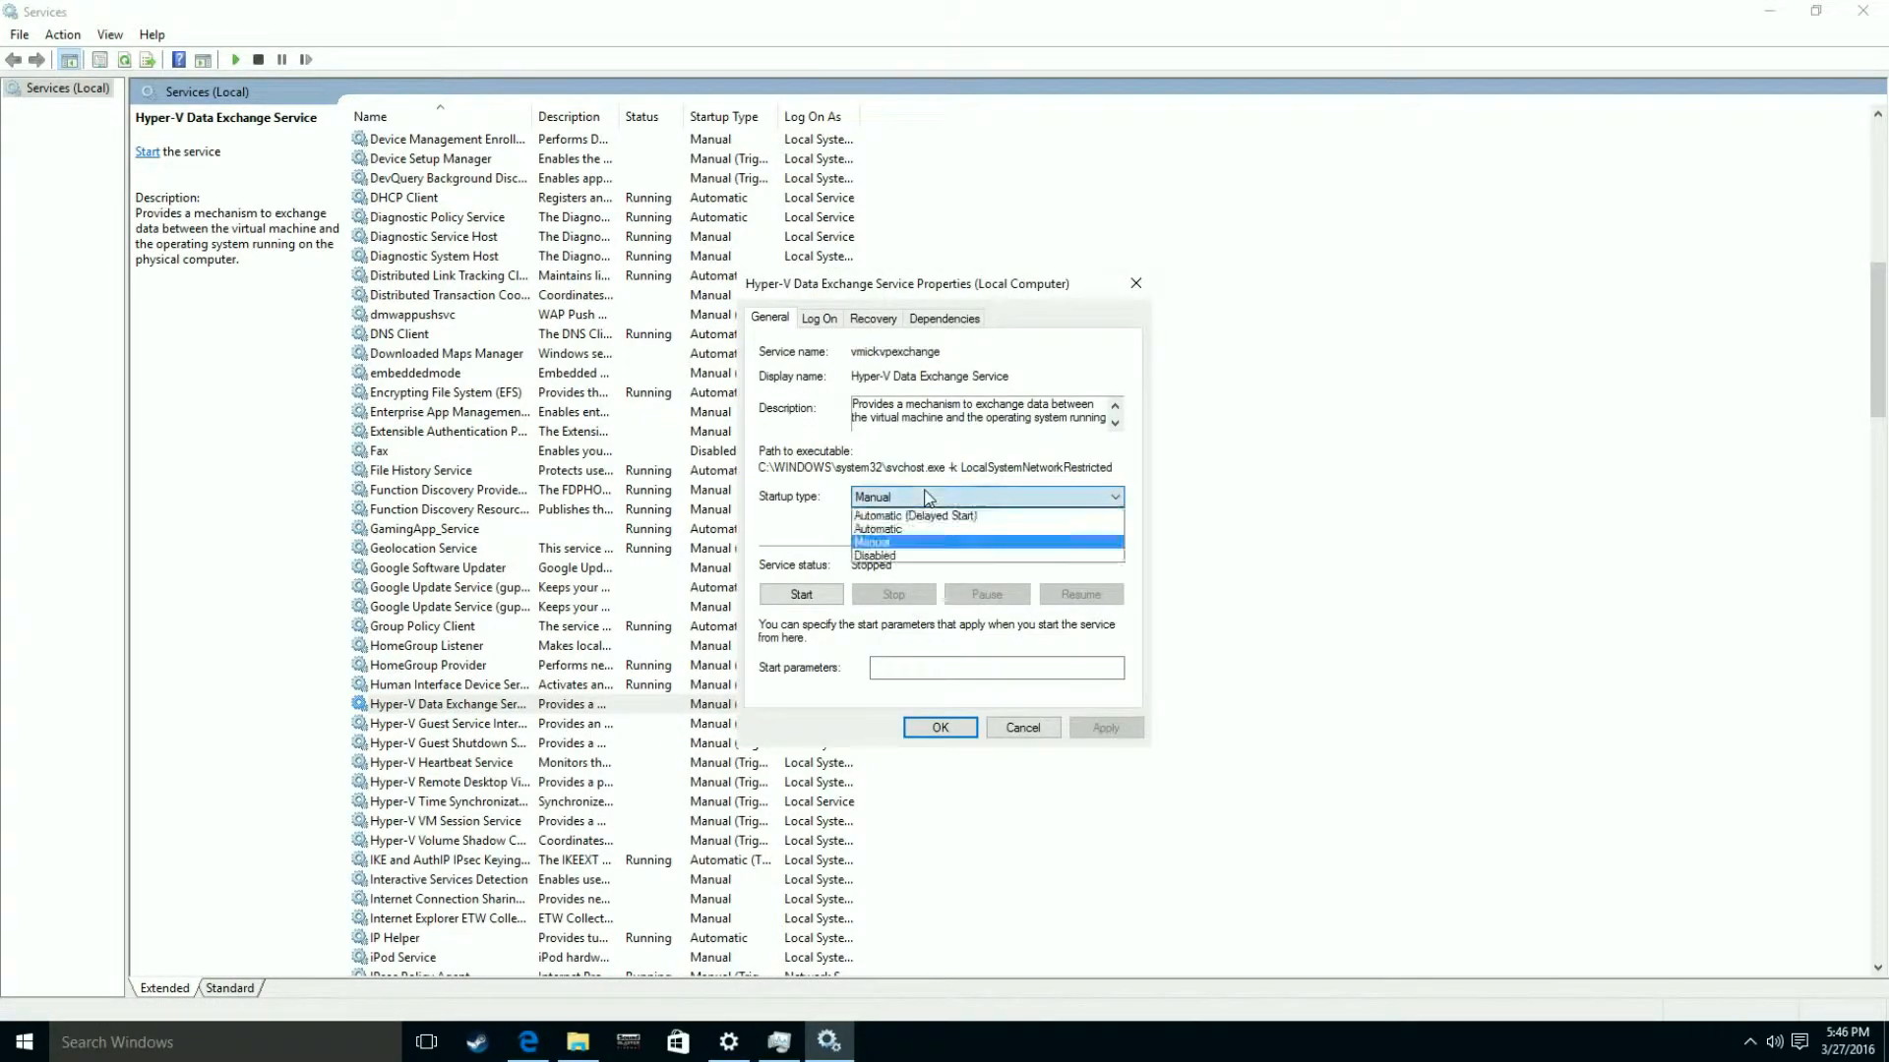
pyautogui.click(918, 549)
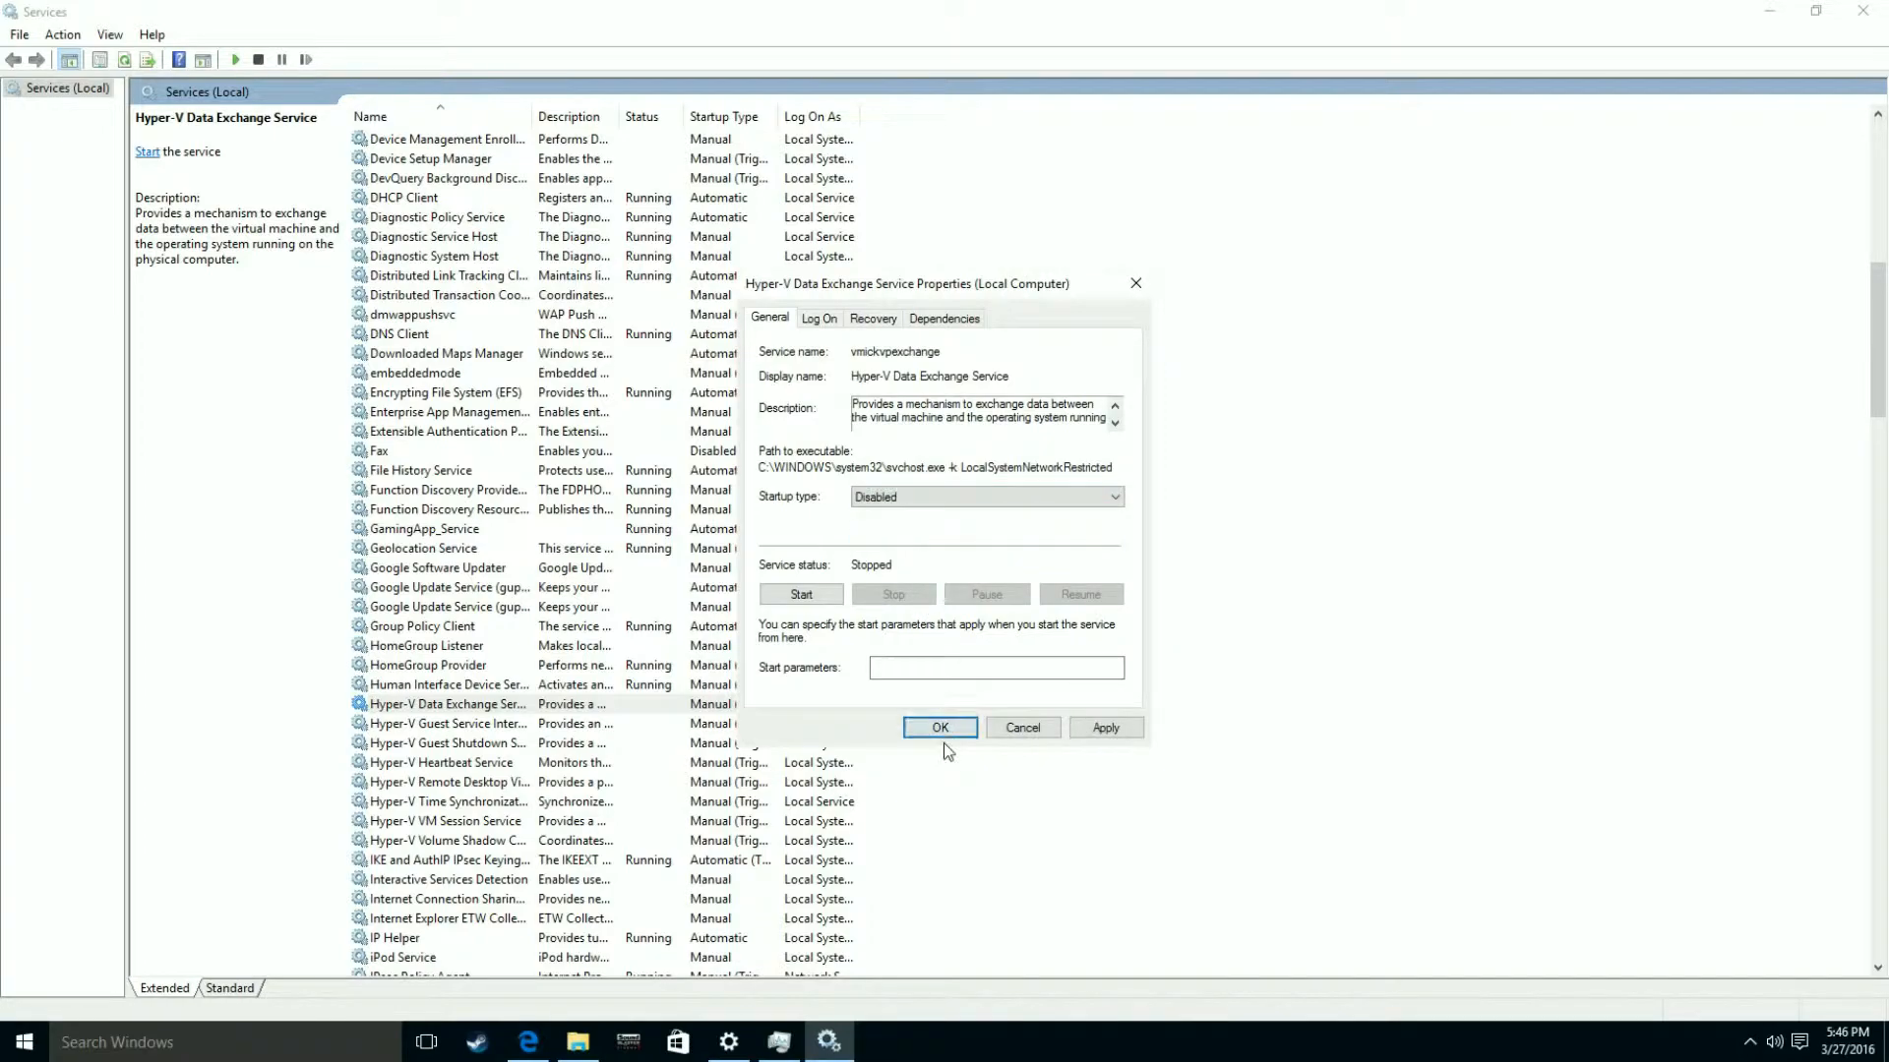
pyautogui.click(1086, 728)
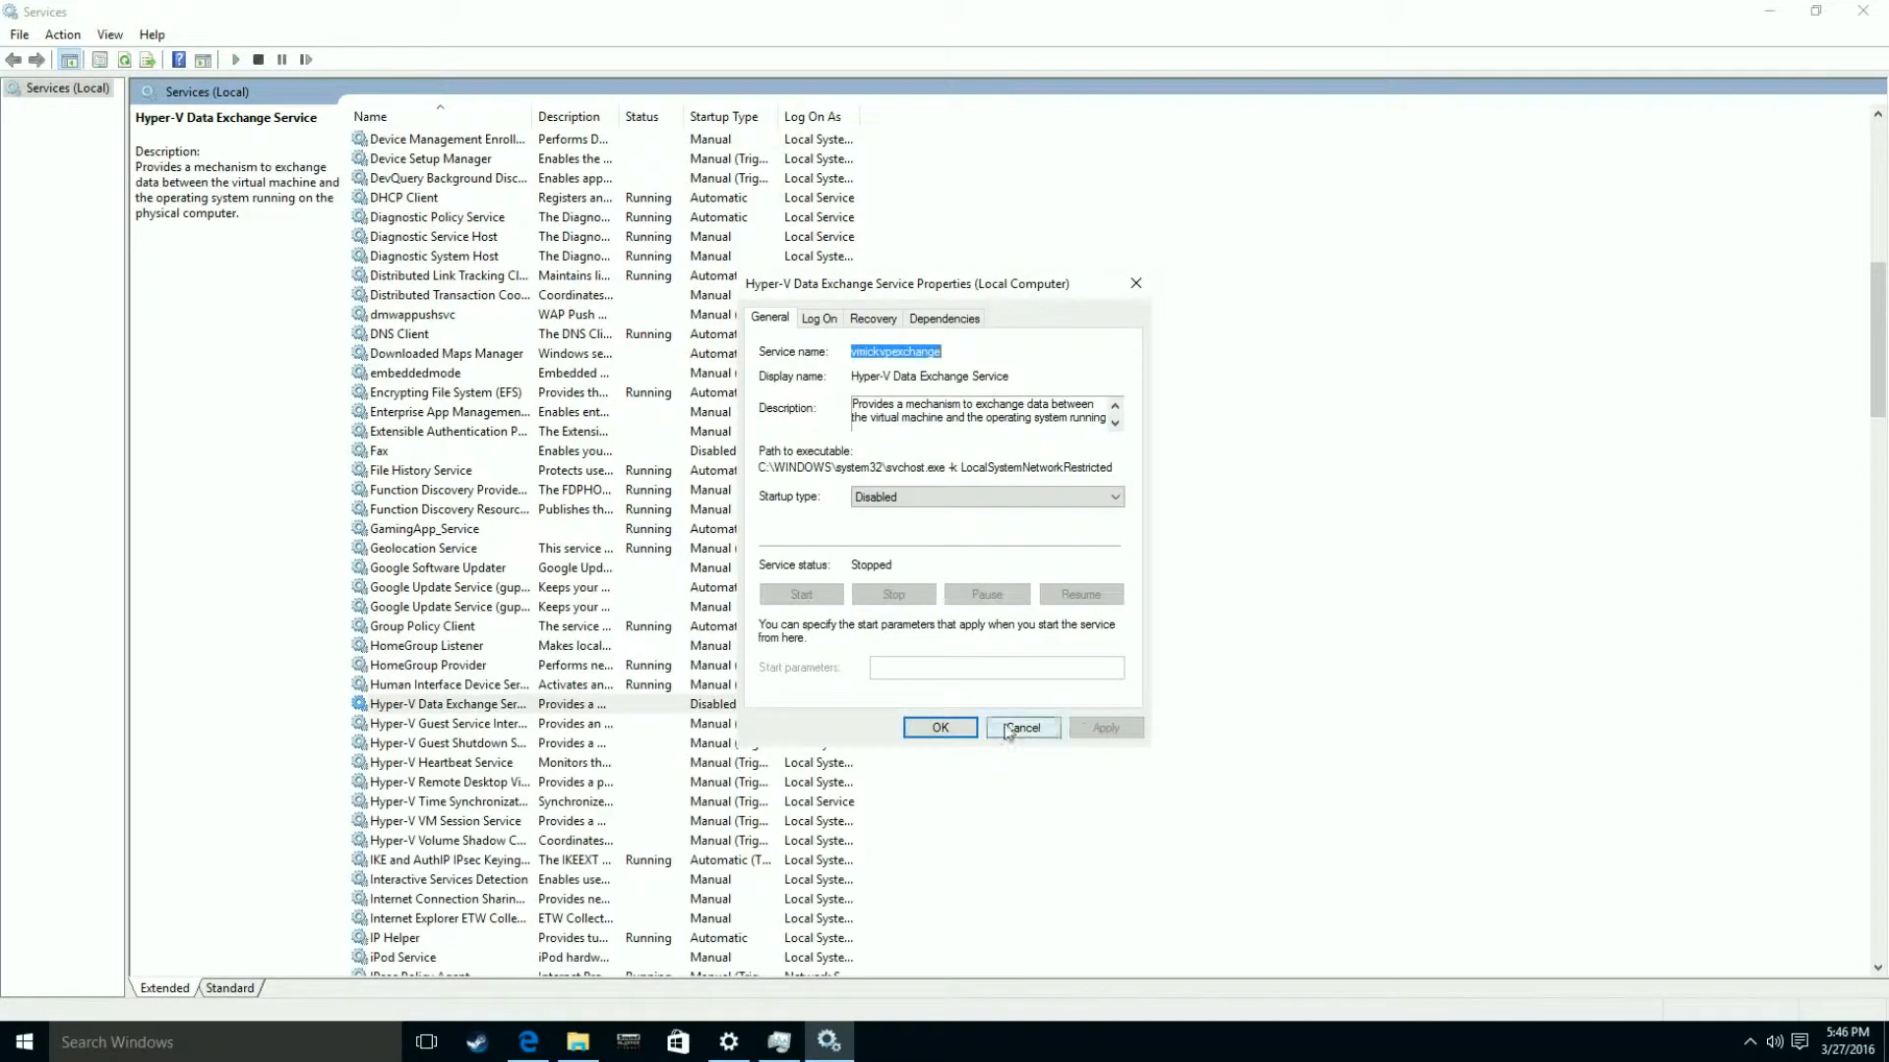
pyautogui.click(936, 728)
# Select the Hyper-V Guest Service Interface and review the remaining services and their startup types.
pyautogui.click(500, 724)
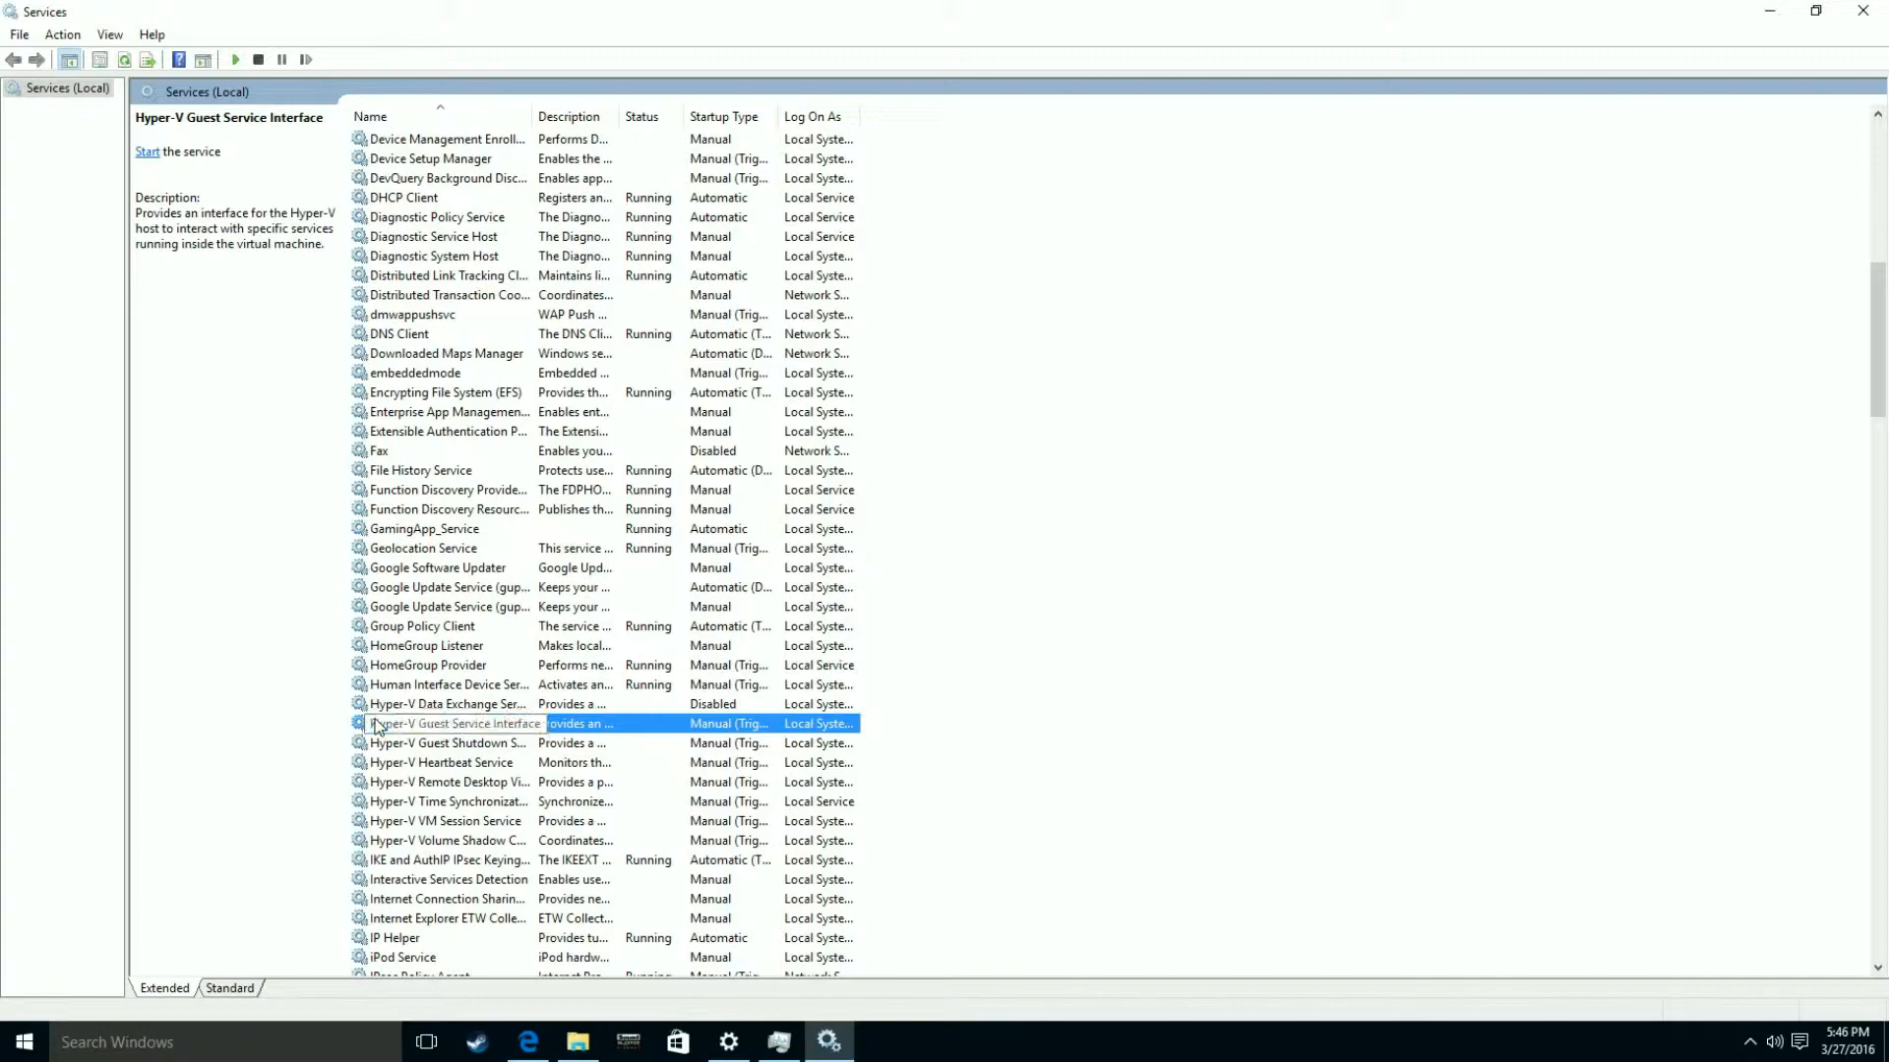
pyautogui.scroll(-1, 452, 733)
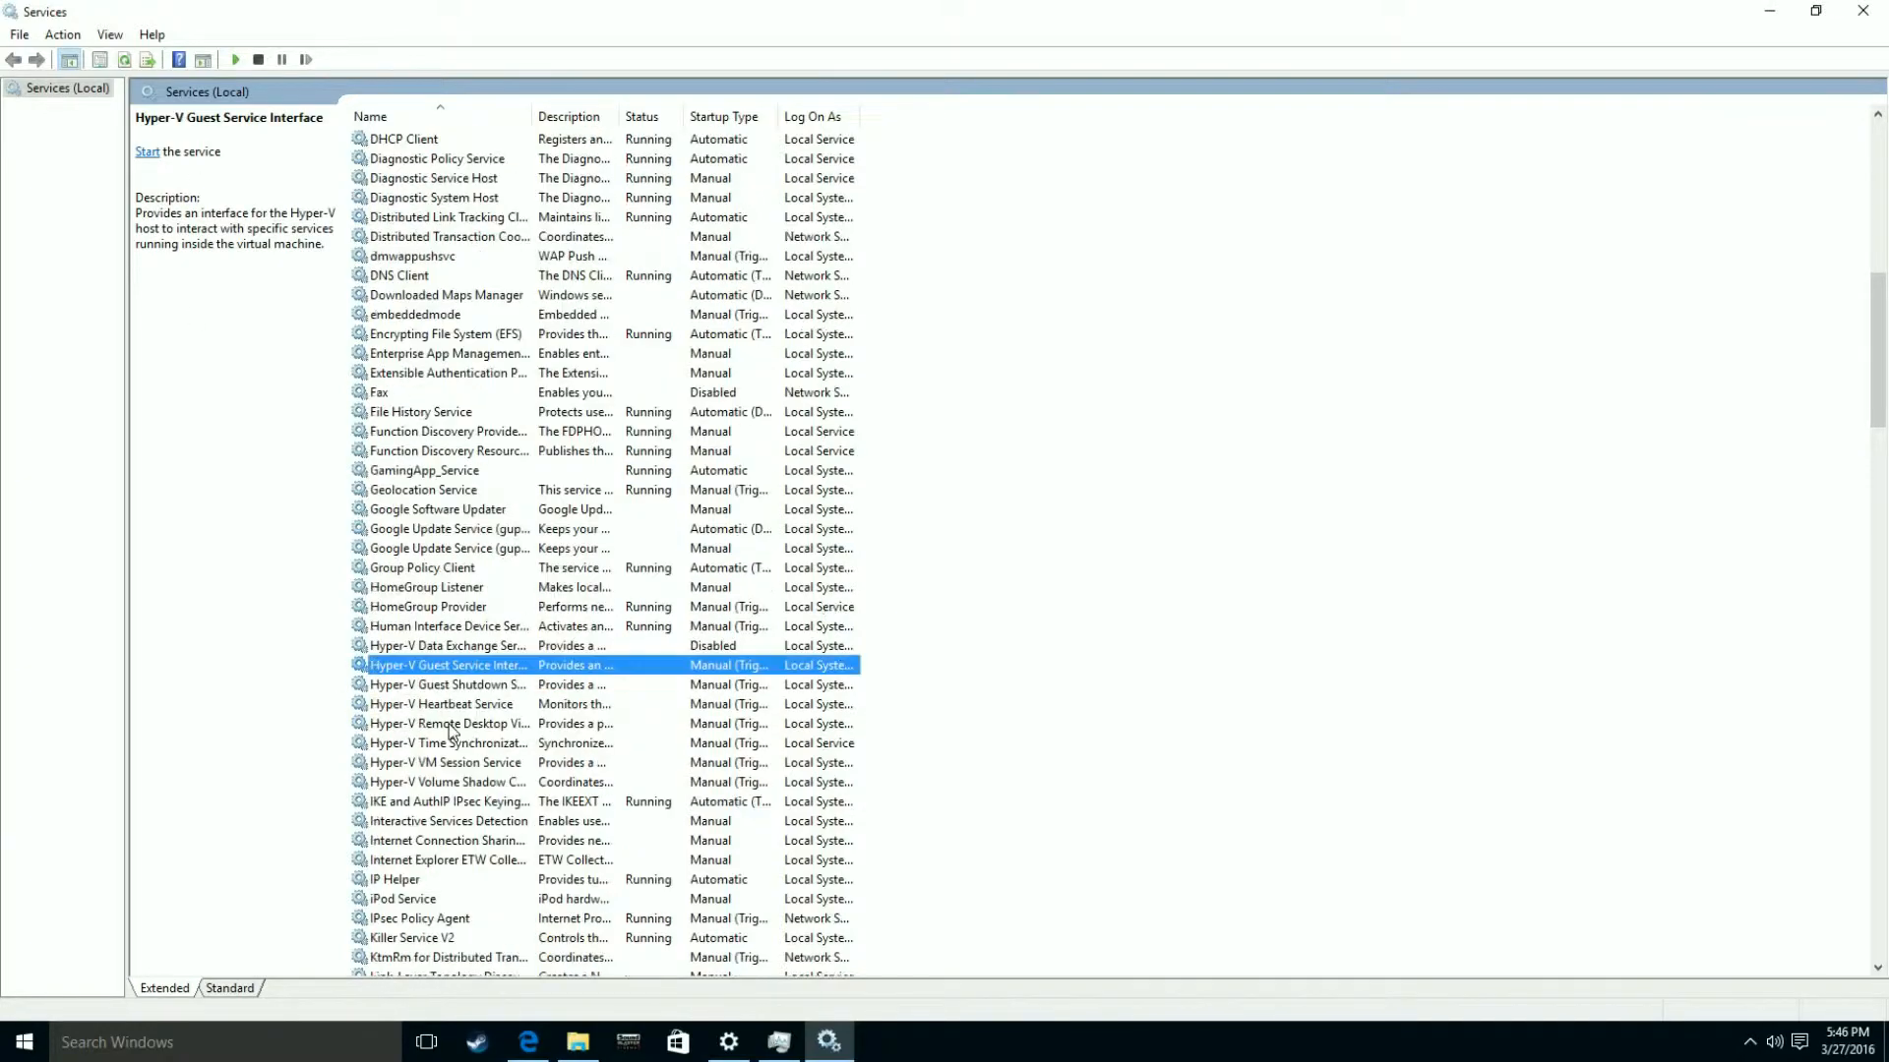
pyautogui.scroll(-7, 441, 856)
pyautogui.scroll(-8, 490, 792)
pyautogui.scroll(-14, 492, 780)
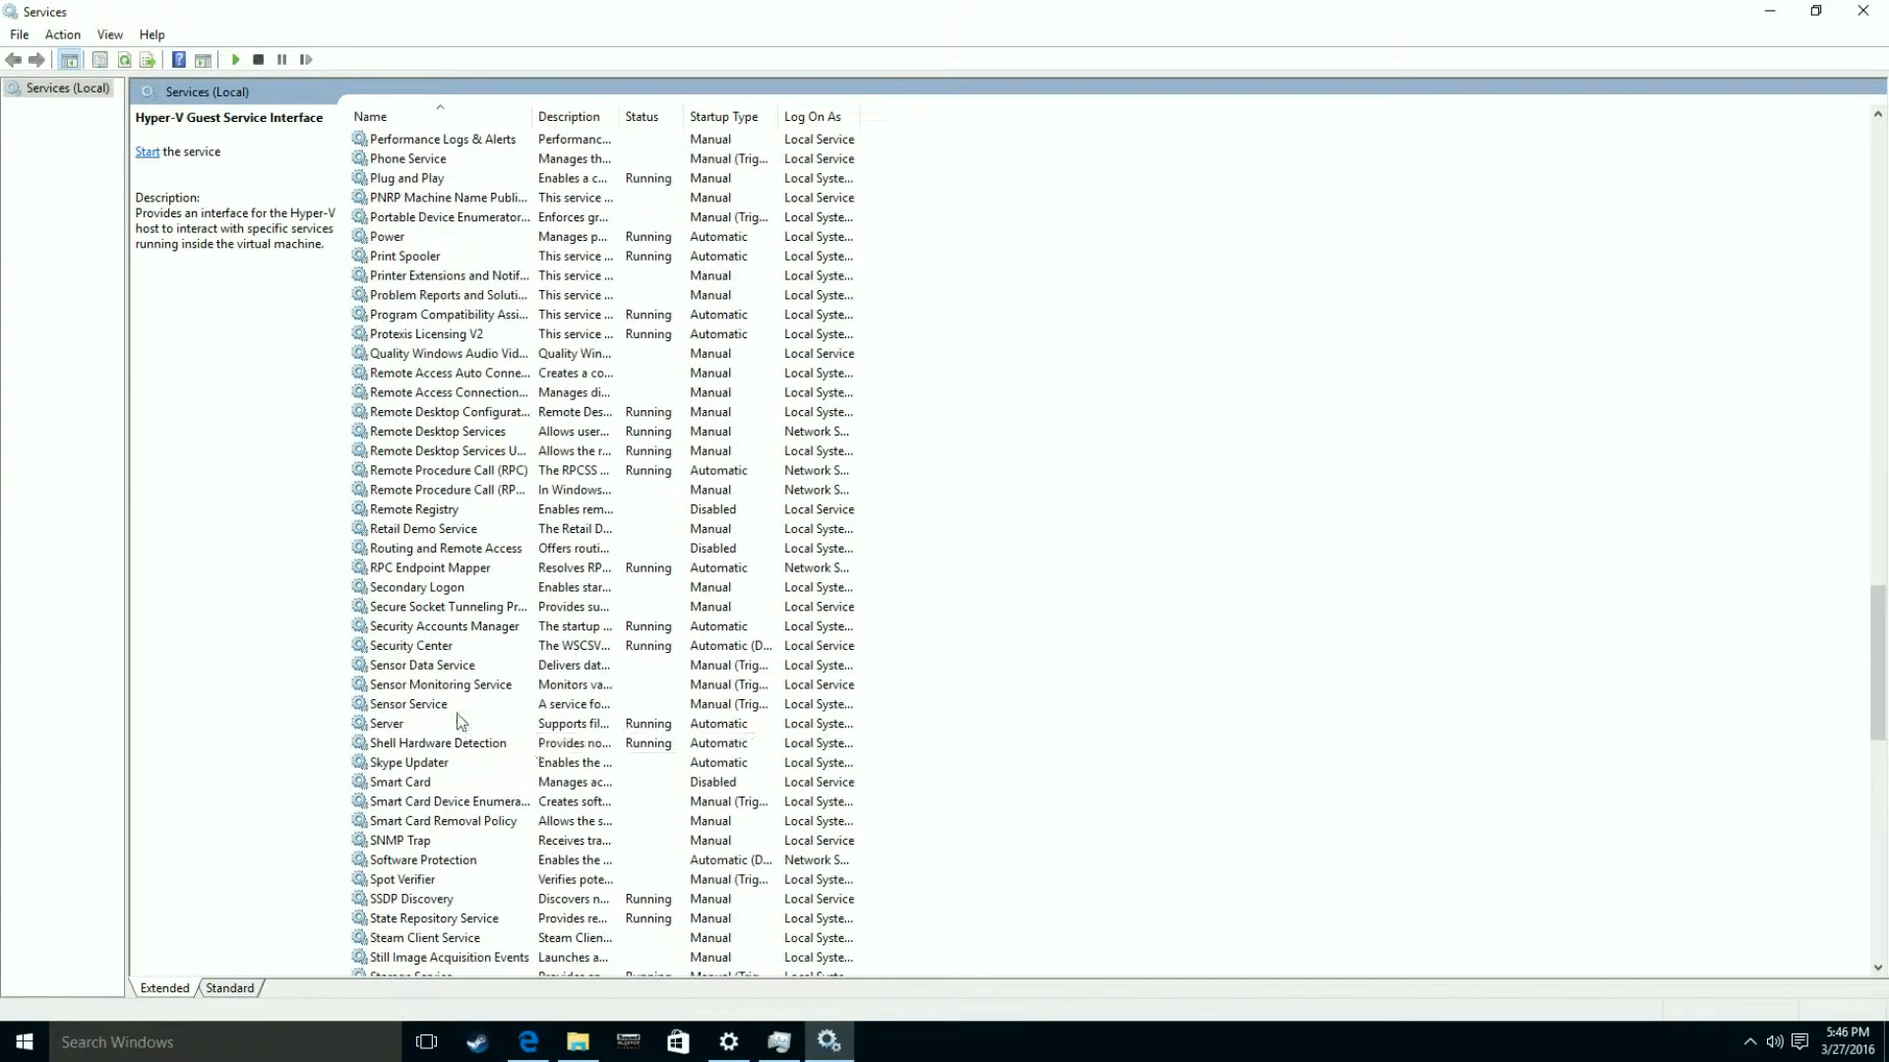
# Find Control Panel through Windows search and open it.
pyautogui.click(14, 1052)
pyautogui.rightClick(18, 1050)
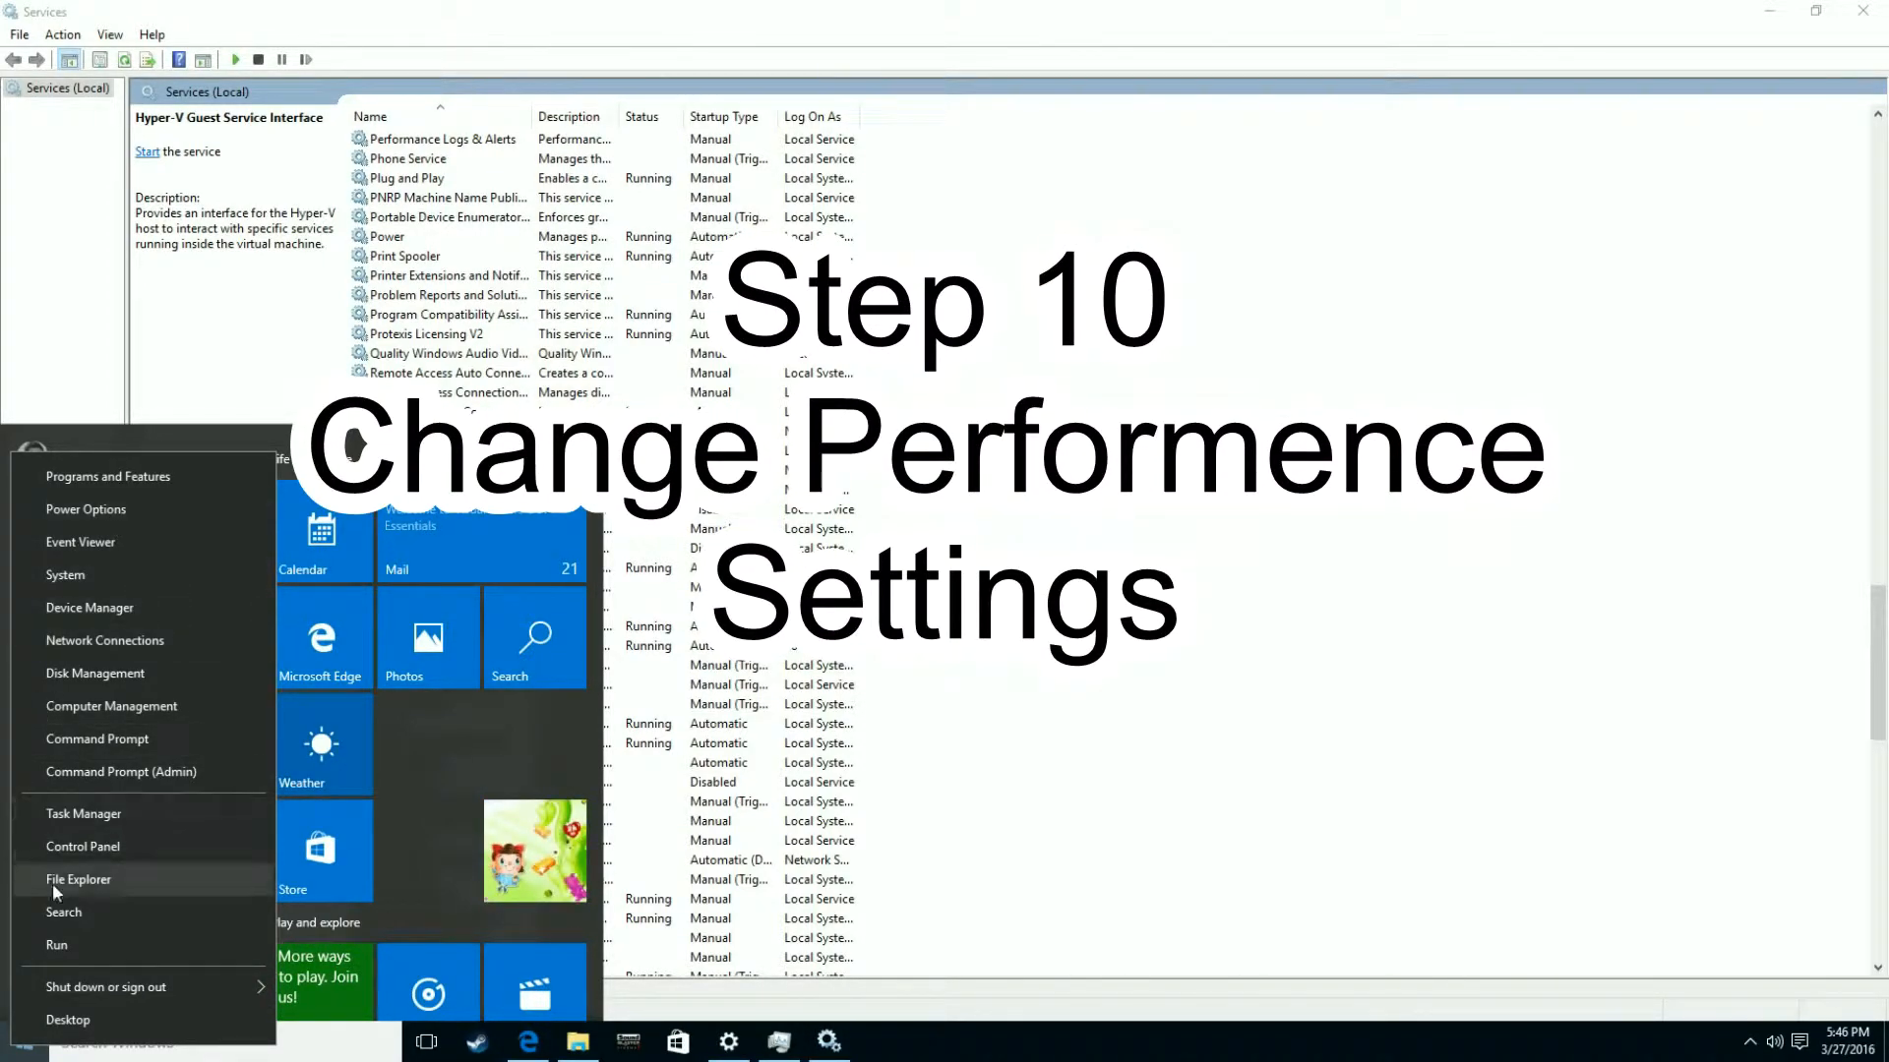
pyautogui.click(138, 1047)
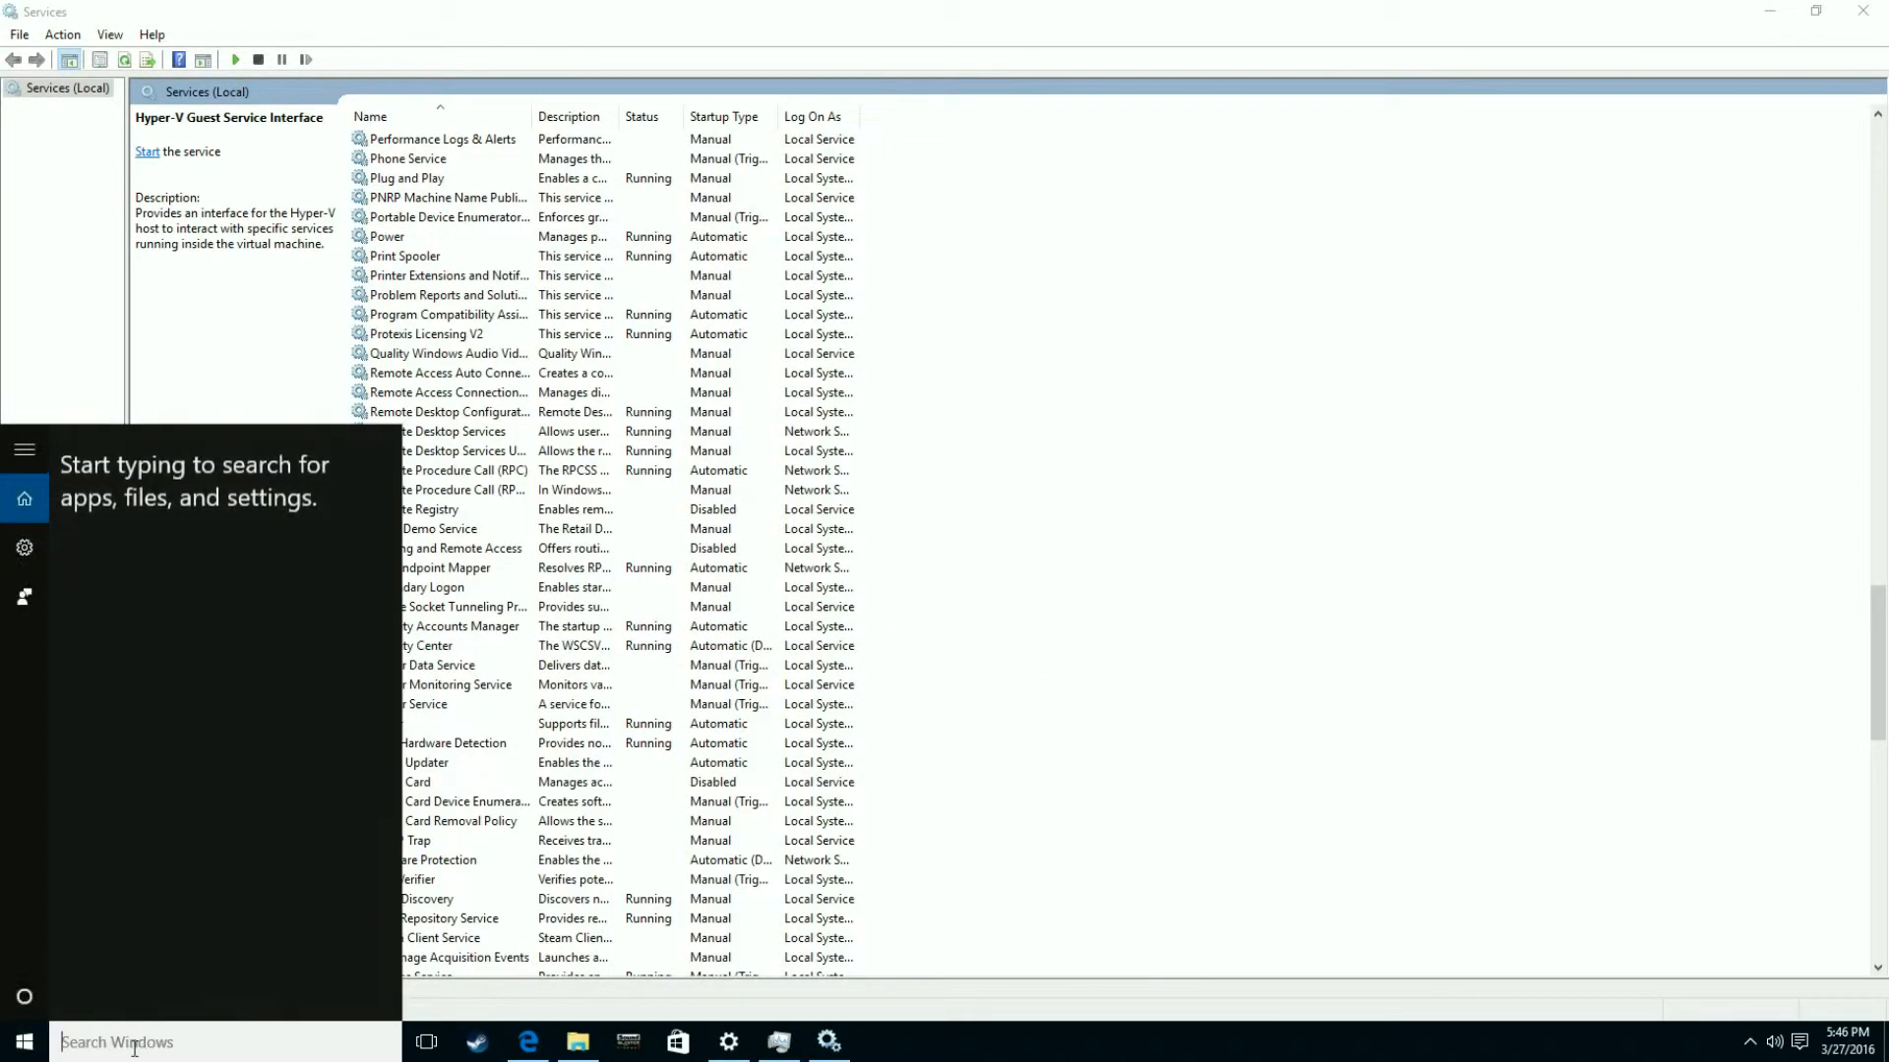
pyautogui.write('contro')
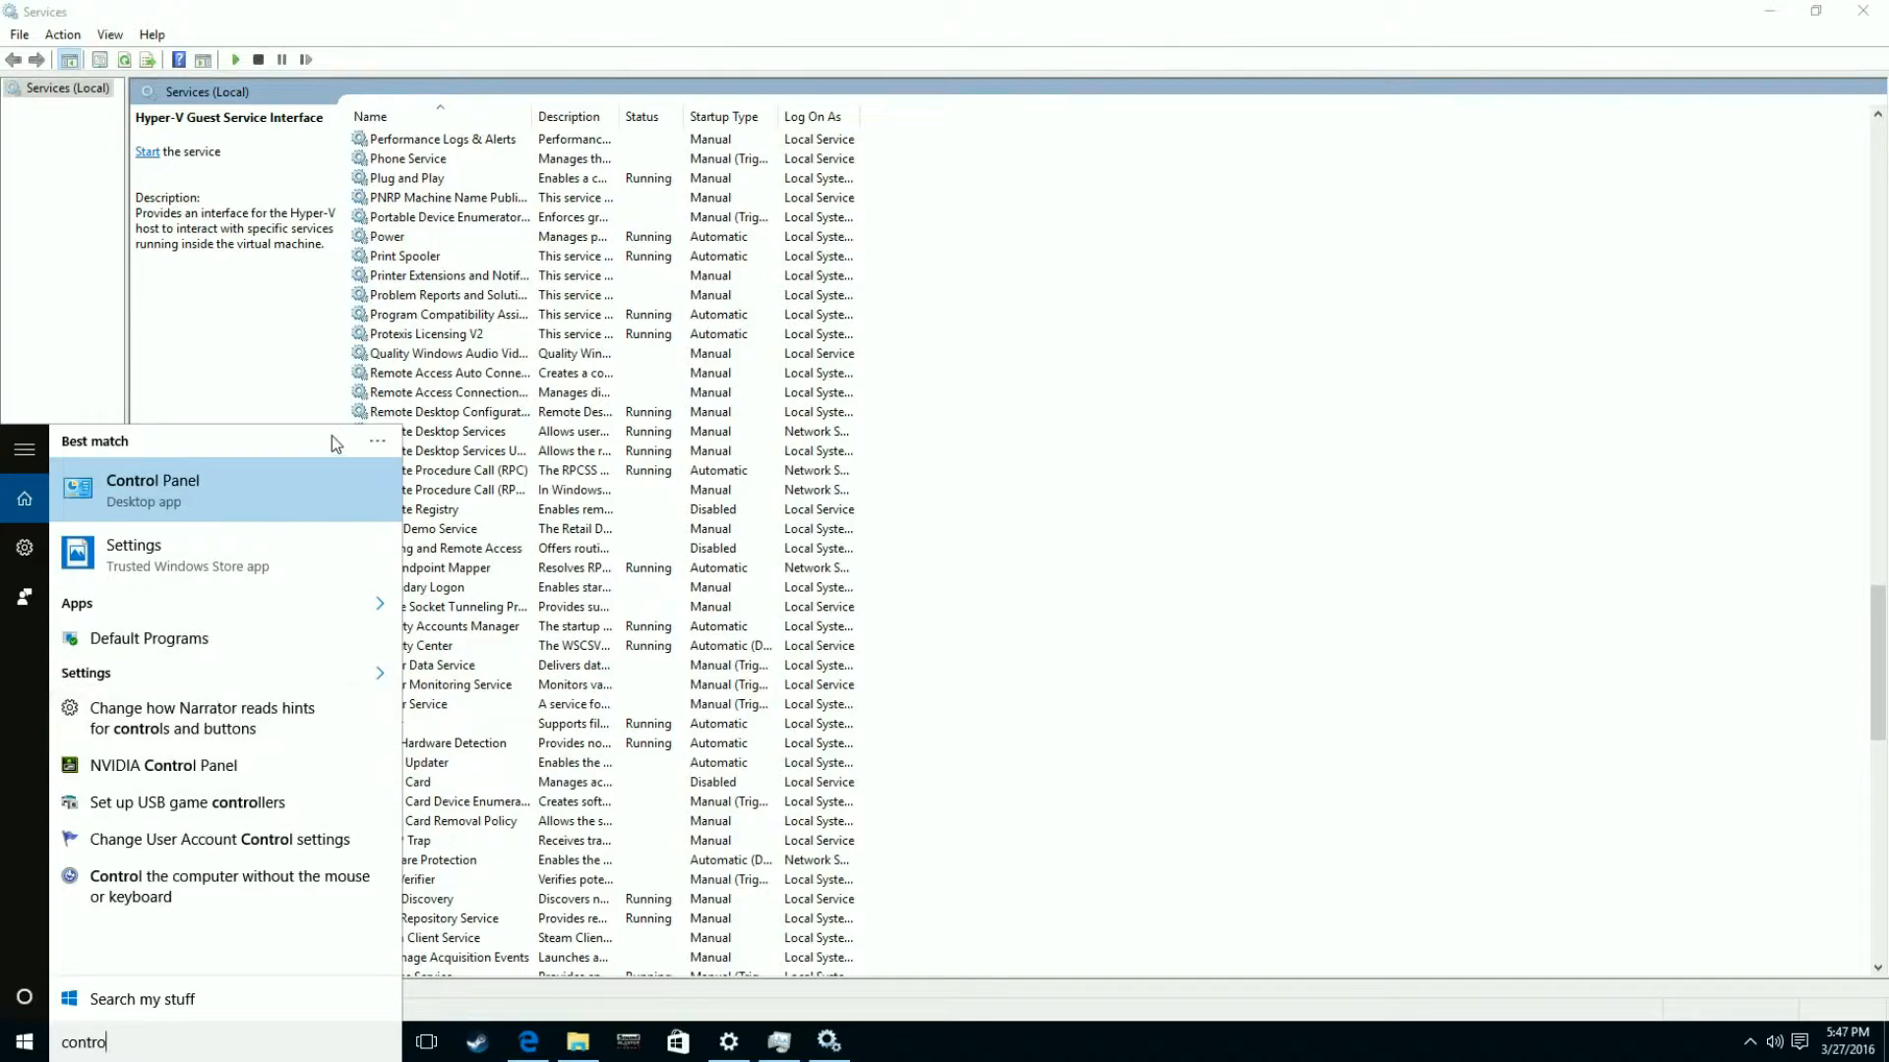
pyautogui.click(233, 522)
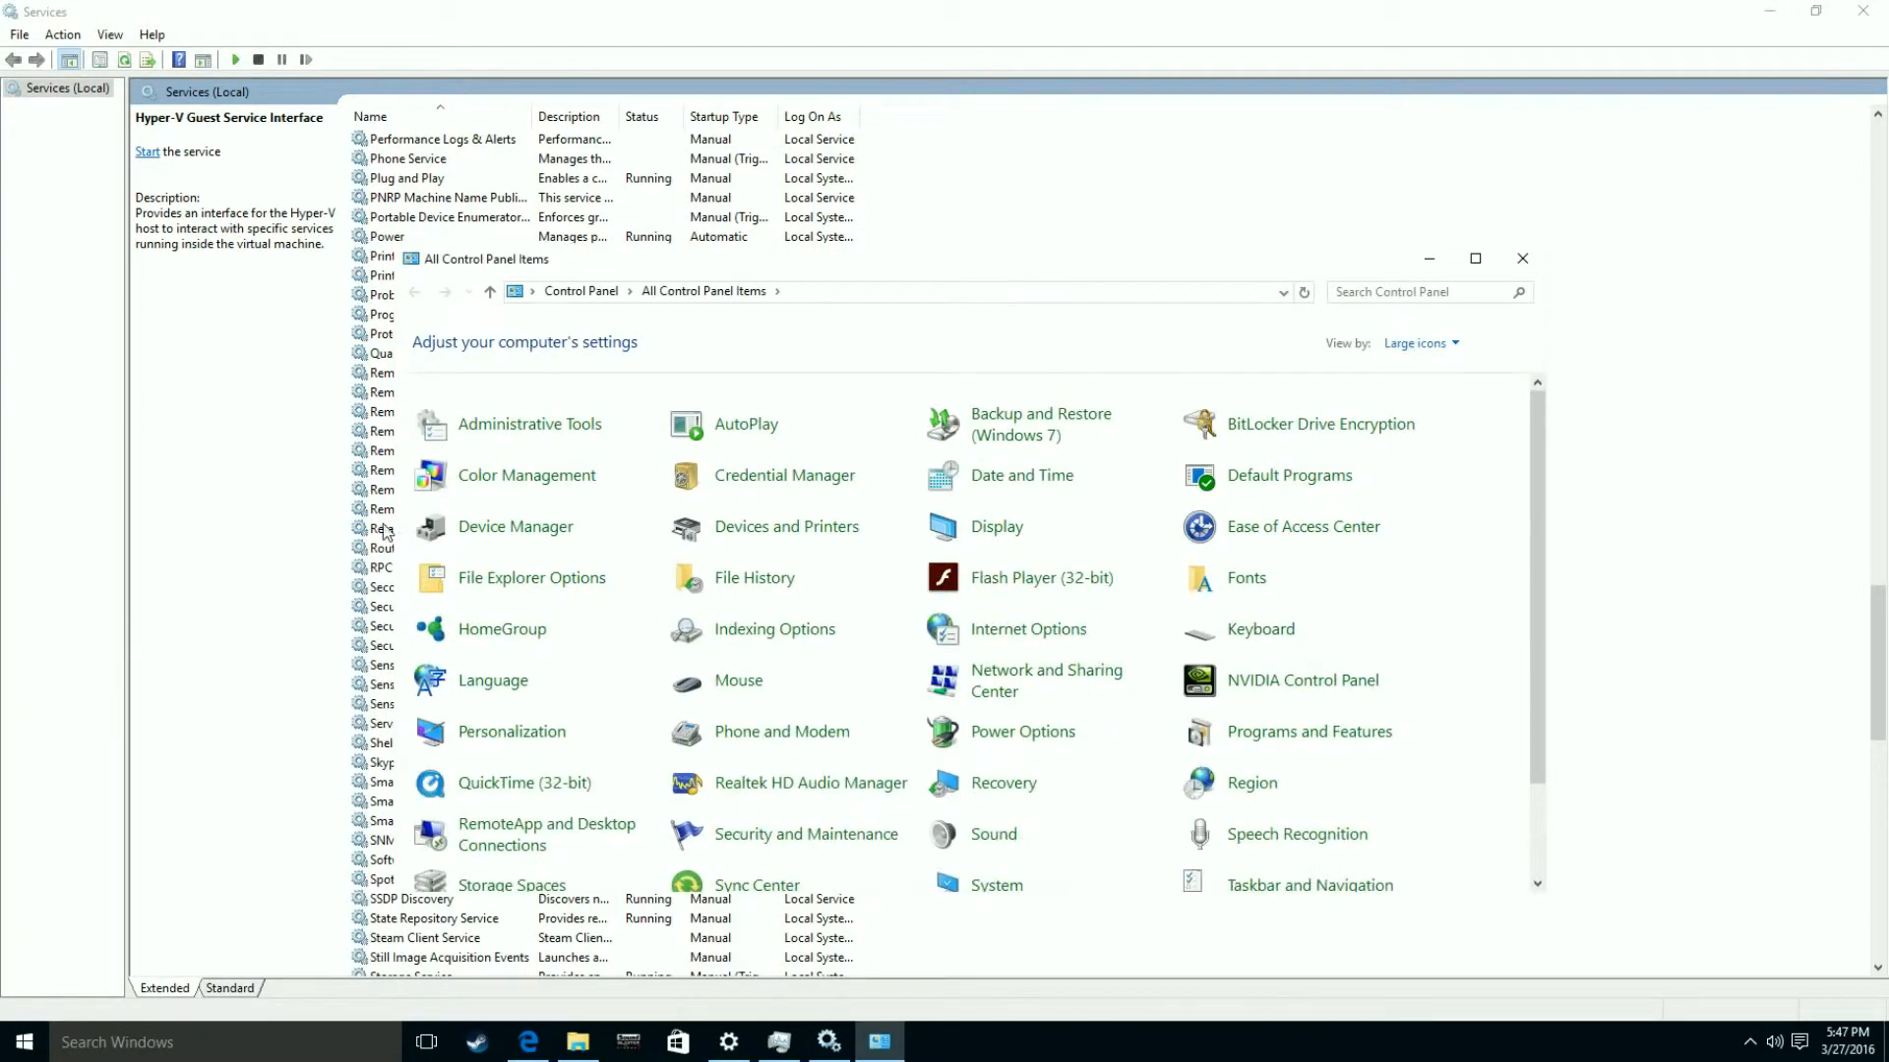
# Open the System page in Control Panel and bring up the advanced system settings.
pyautogui.scroll(-1, 944, 679)
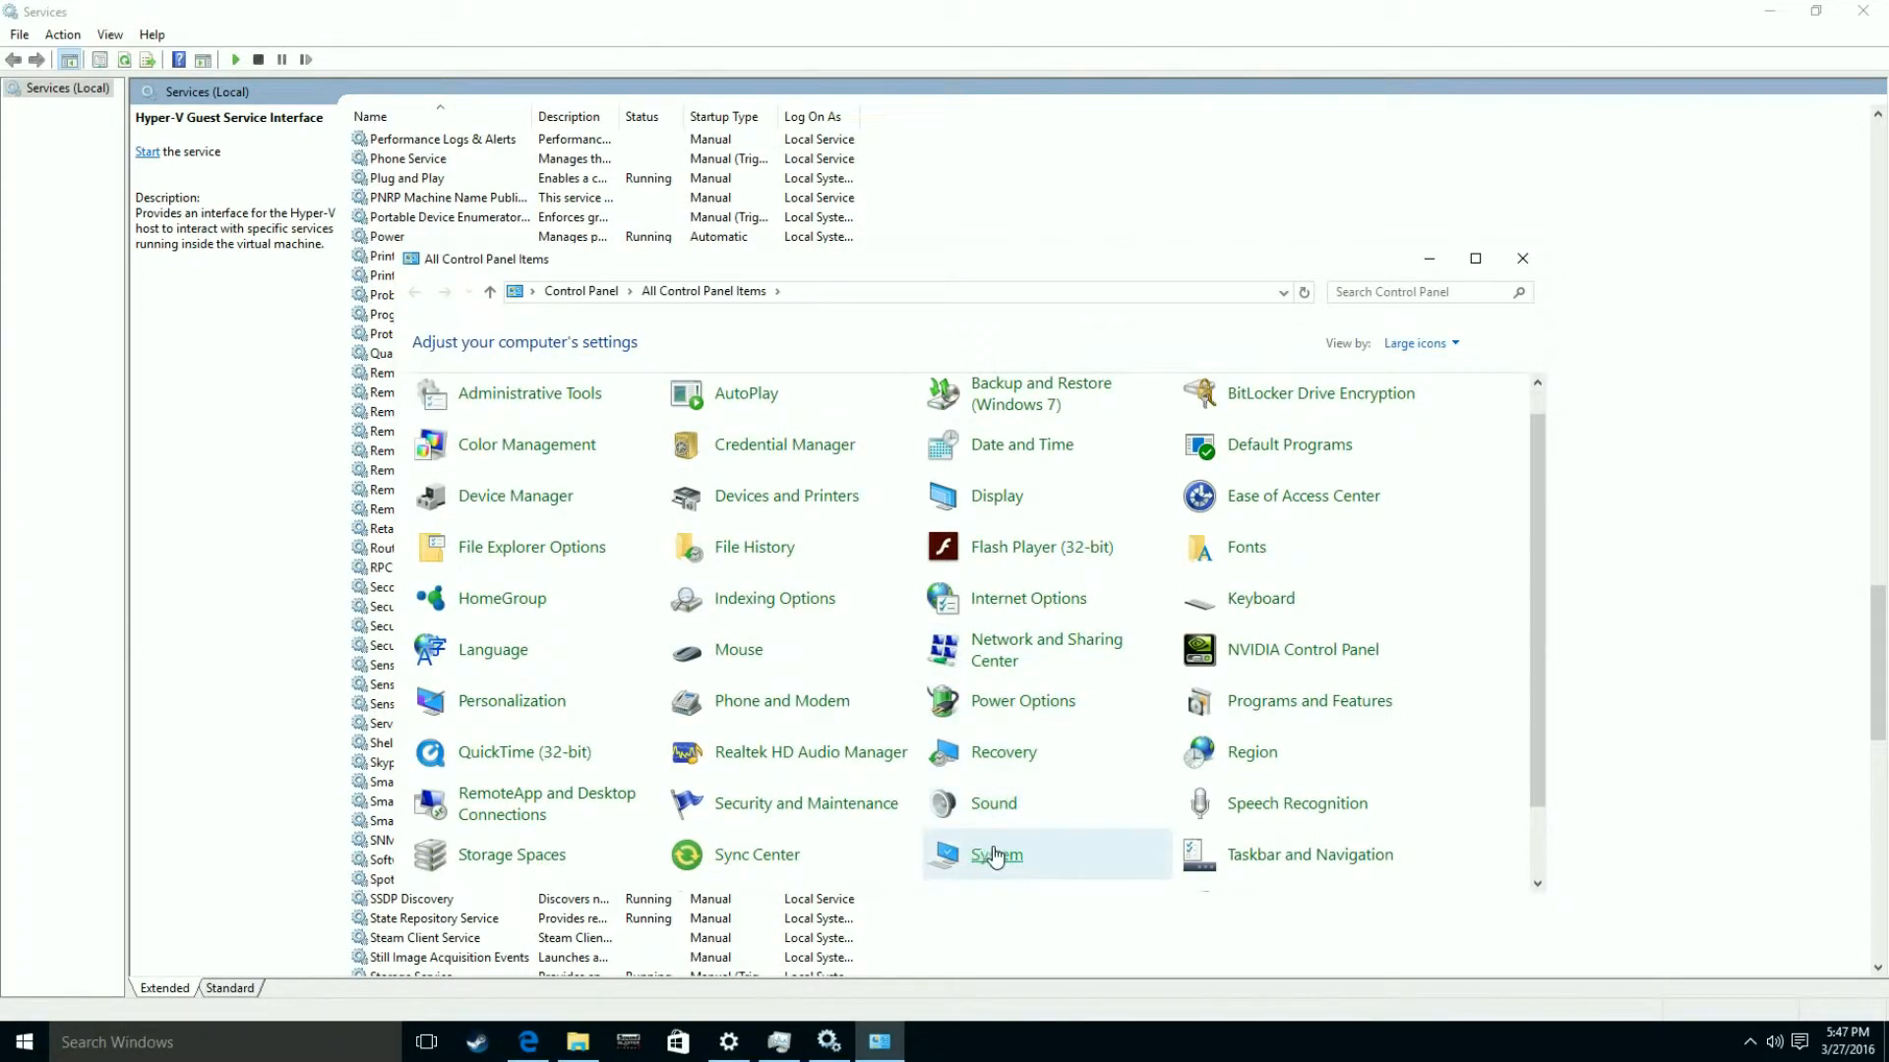
pyautogui.click(995, 856)
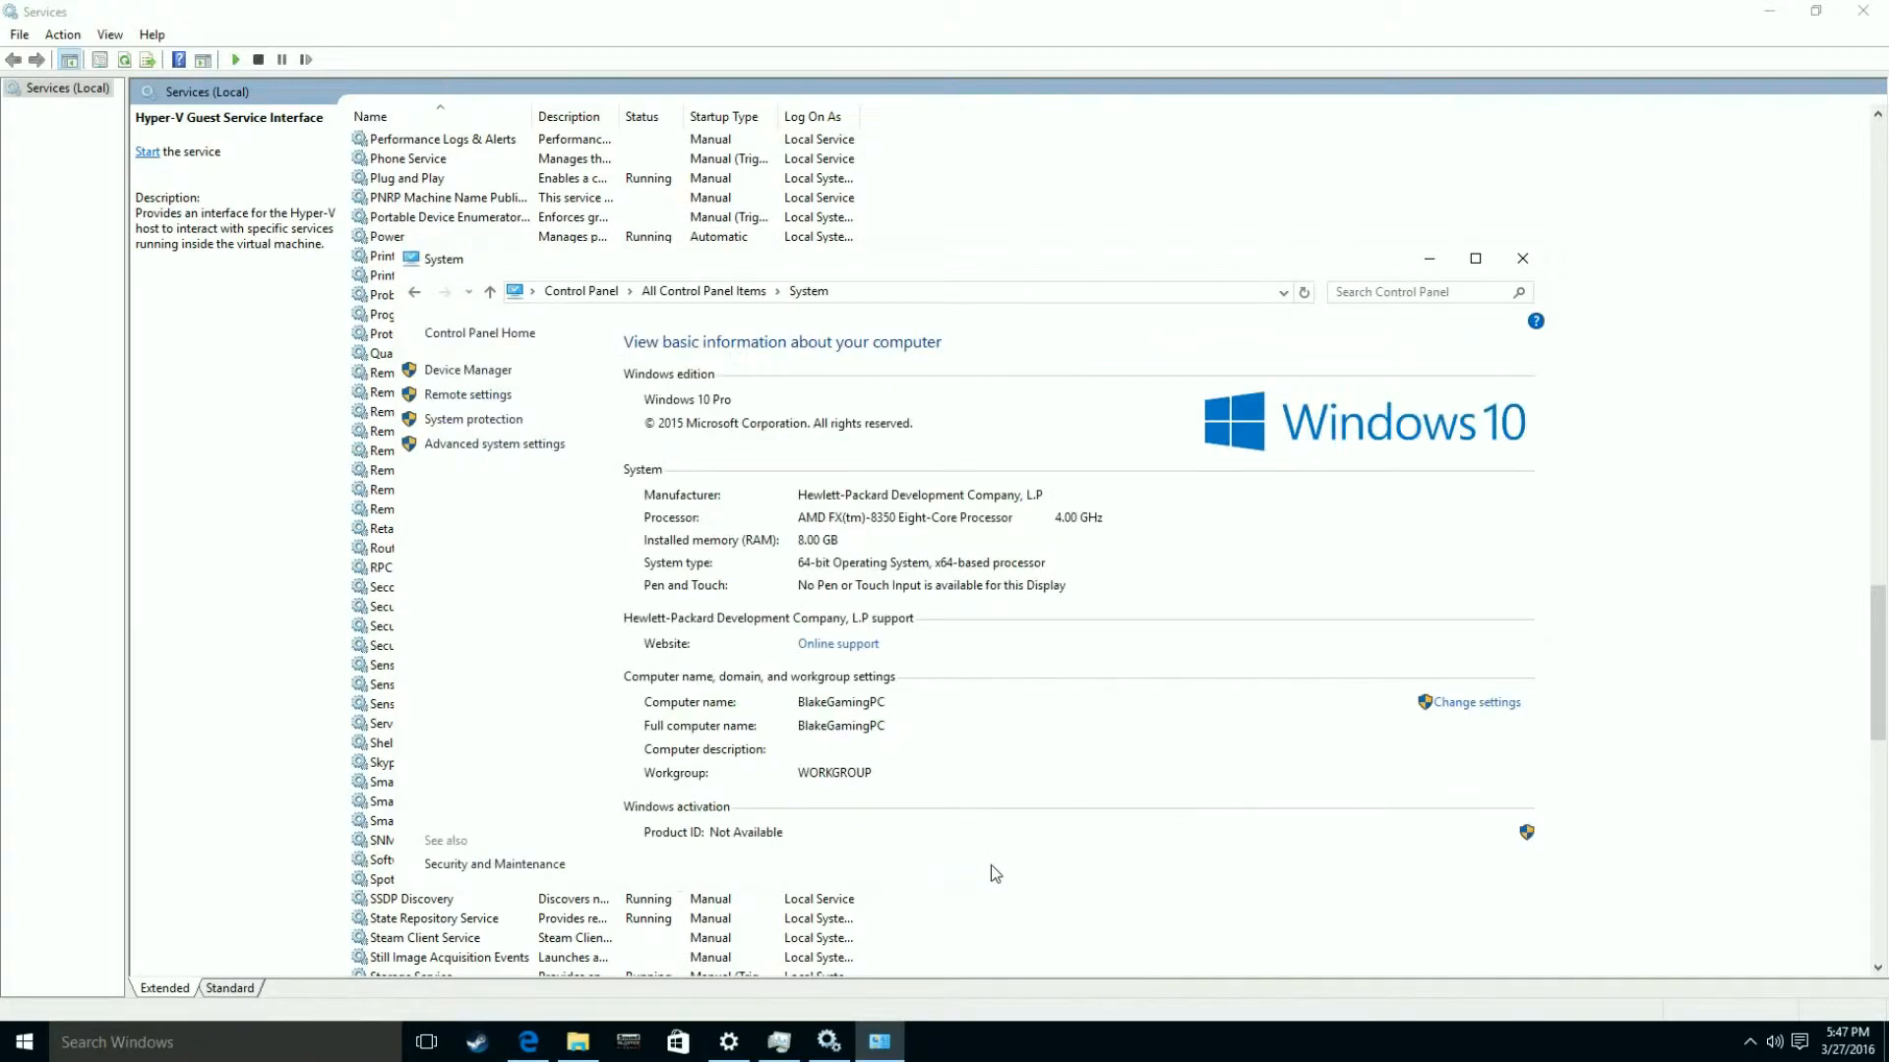
pyautogui.click(471, 448)
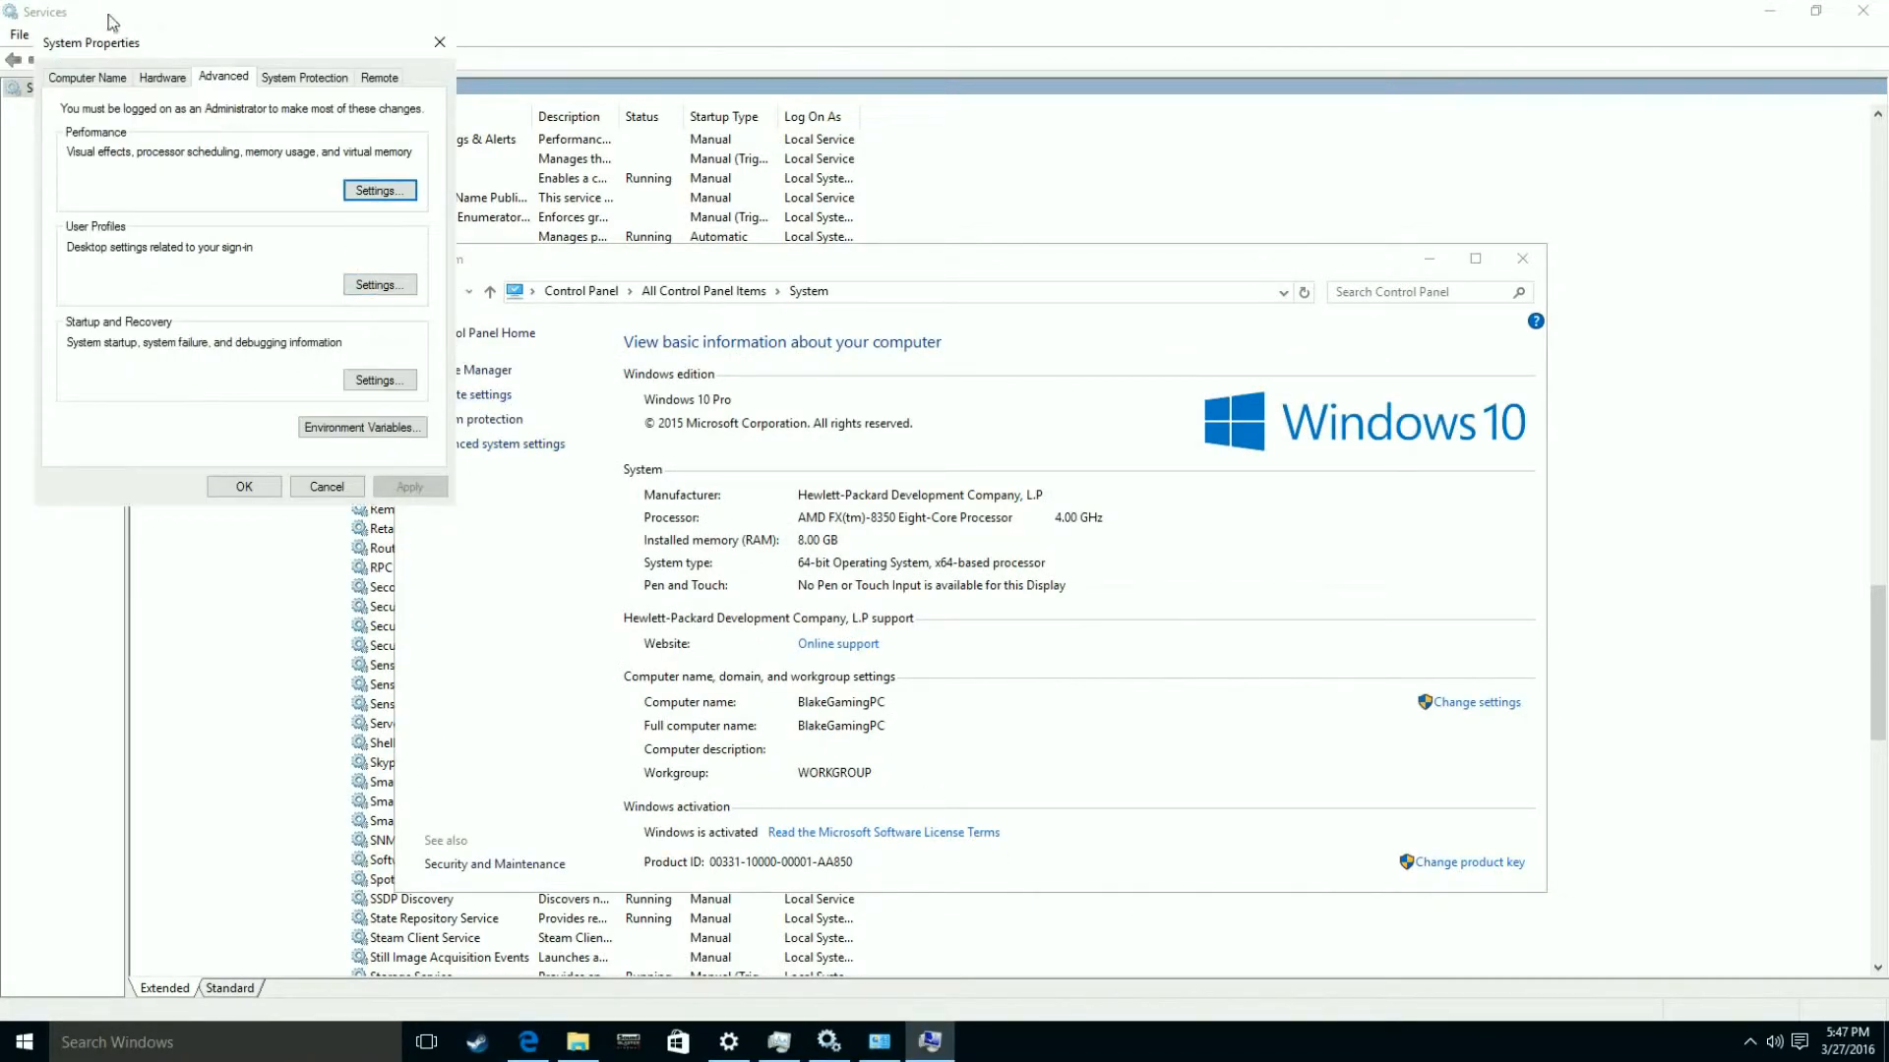
# Open the Performance settings and accept the custom visual effects with only Smooth edges of screen fonts enabled.
pyautogui.click(388, 195)
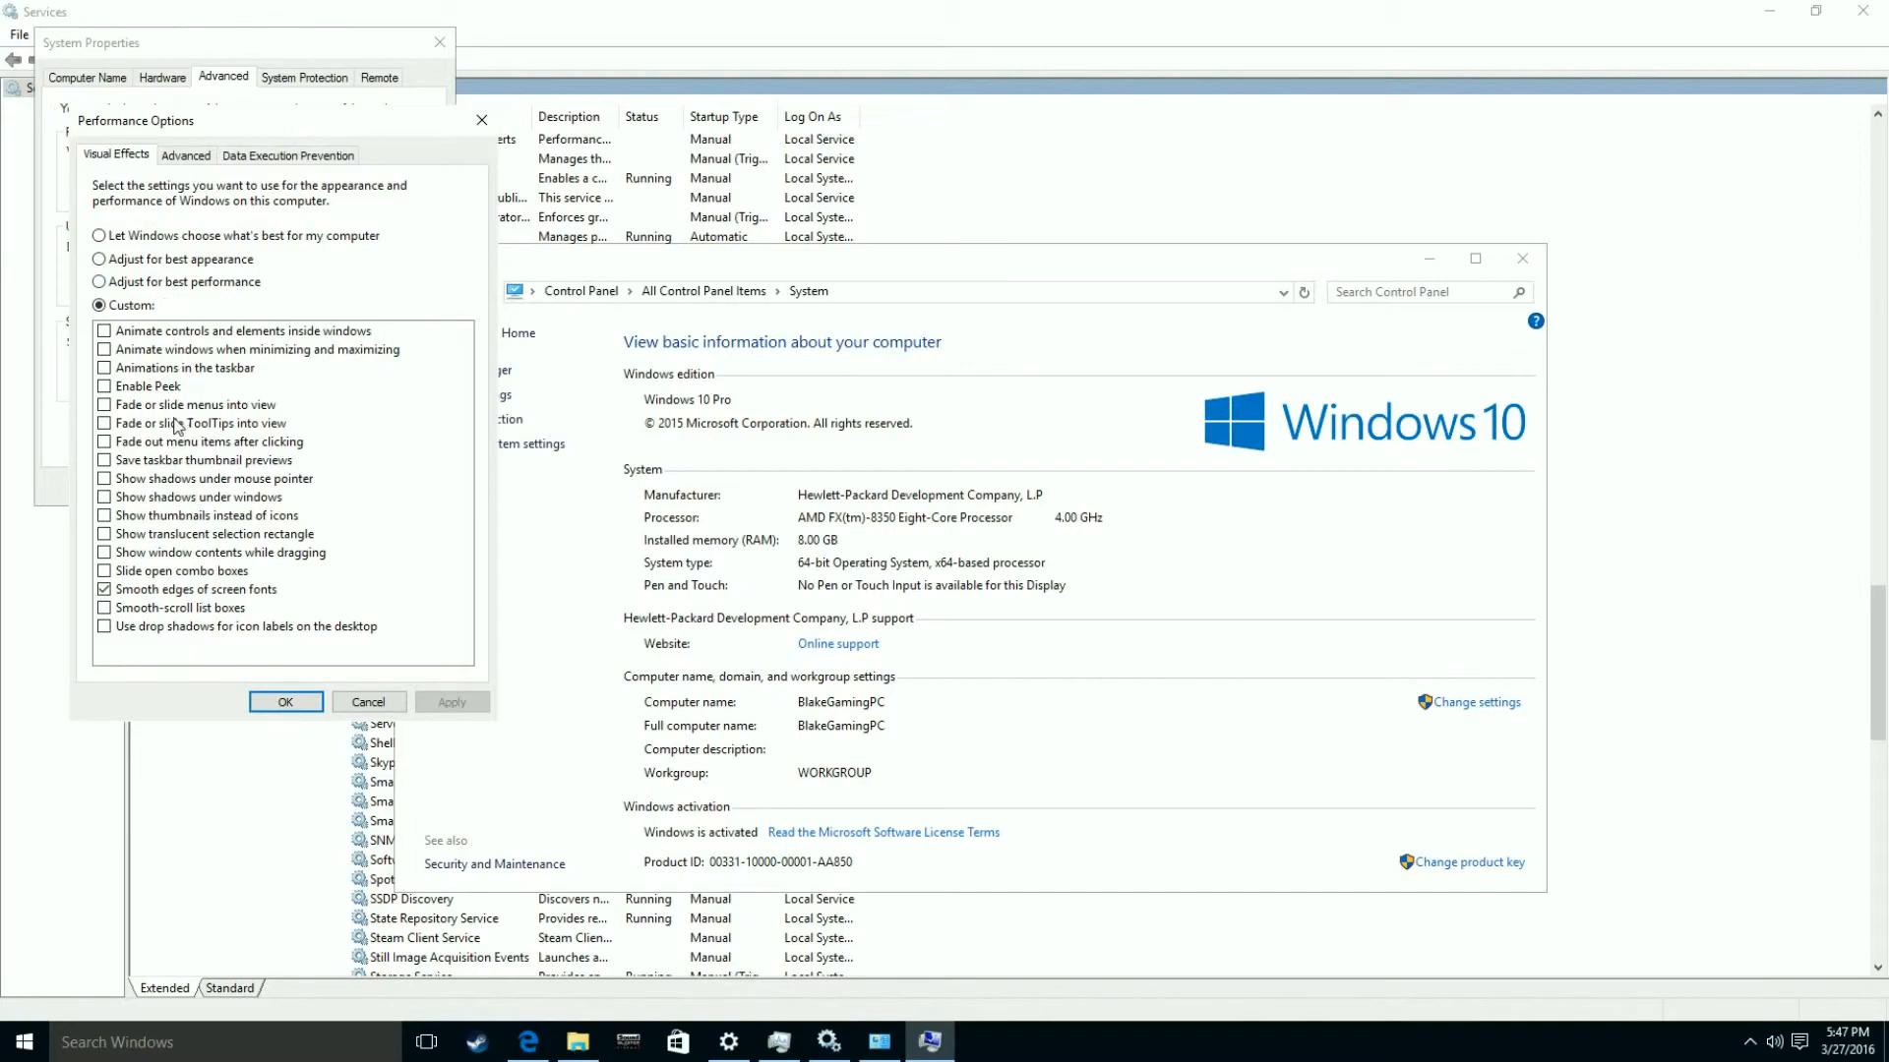
pyautogui.click(197, 497)
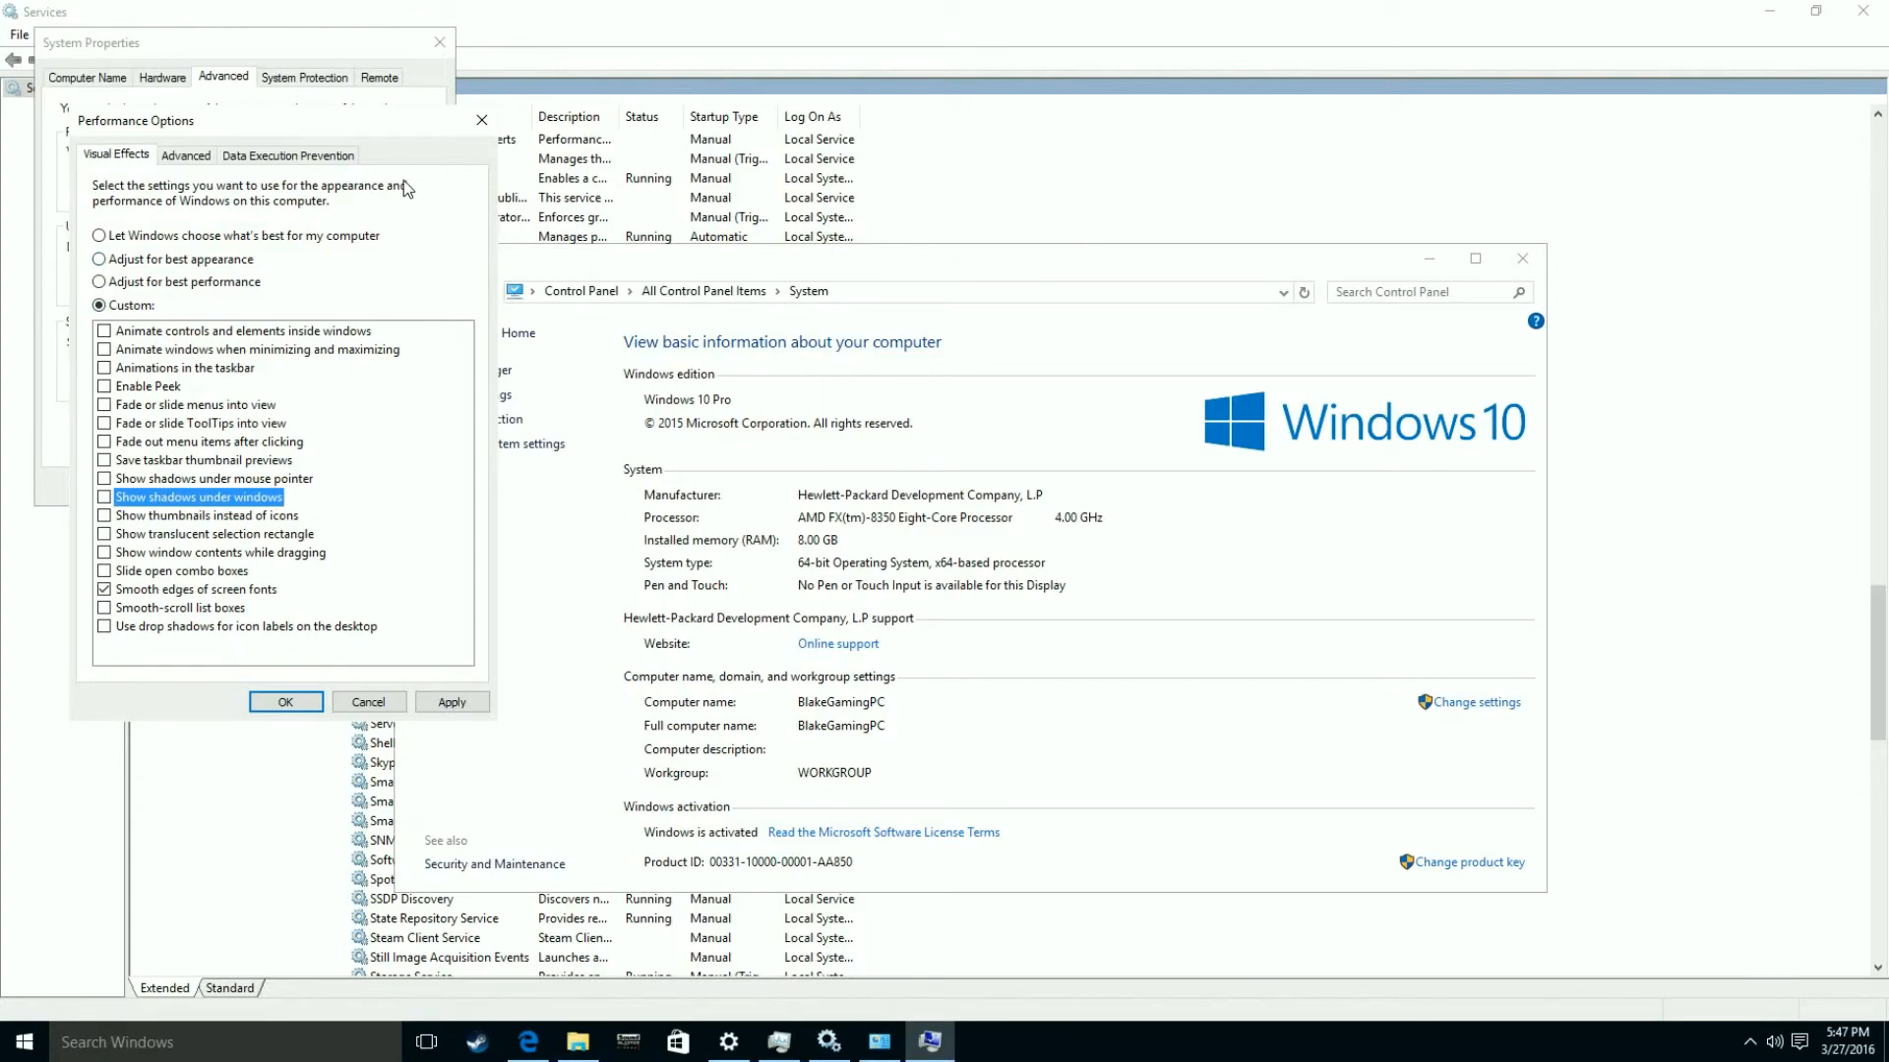
pyautogui.click(295, 703)
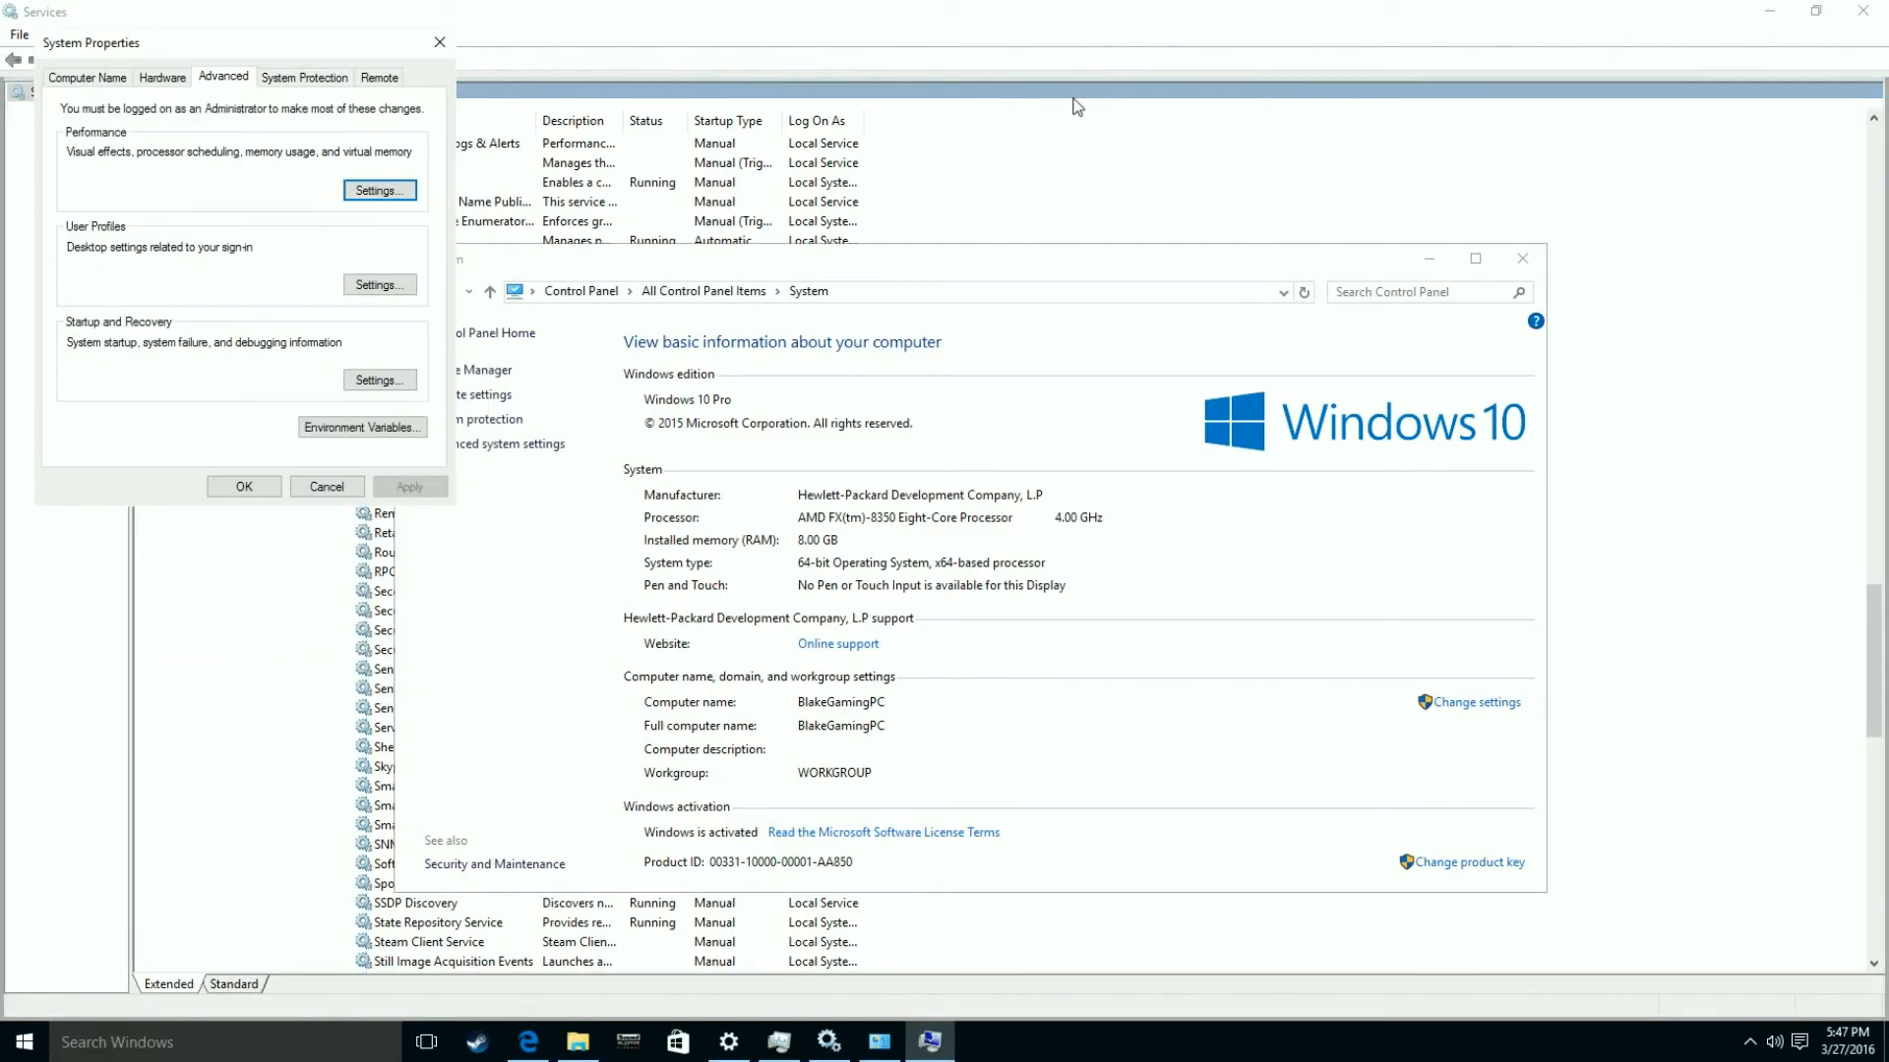
# Minimize the Services window and the Control Panel System window.
pyautogui.click(1767, 14)
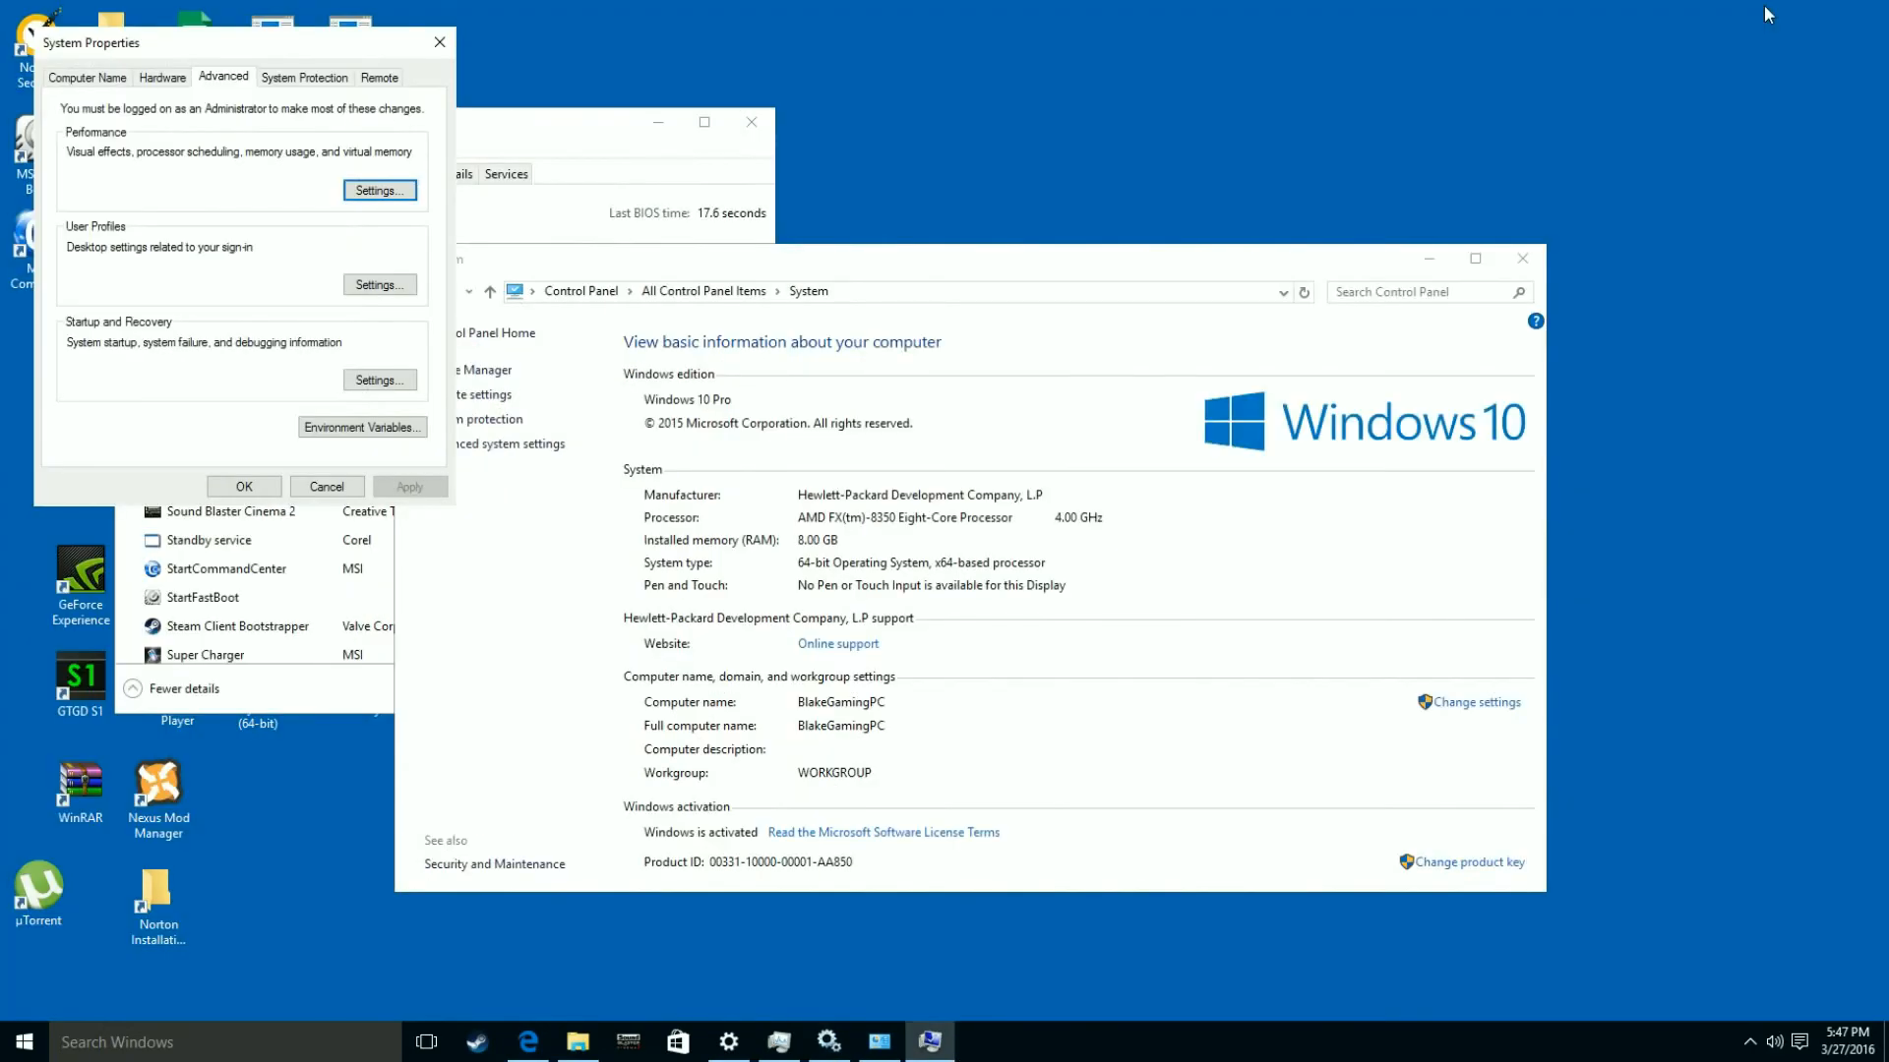
pyautogui.click(1430, 261)
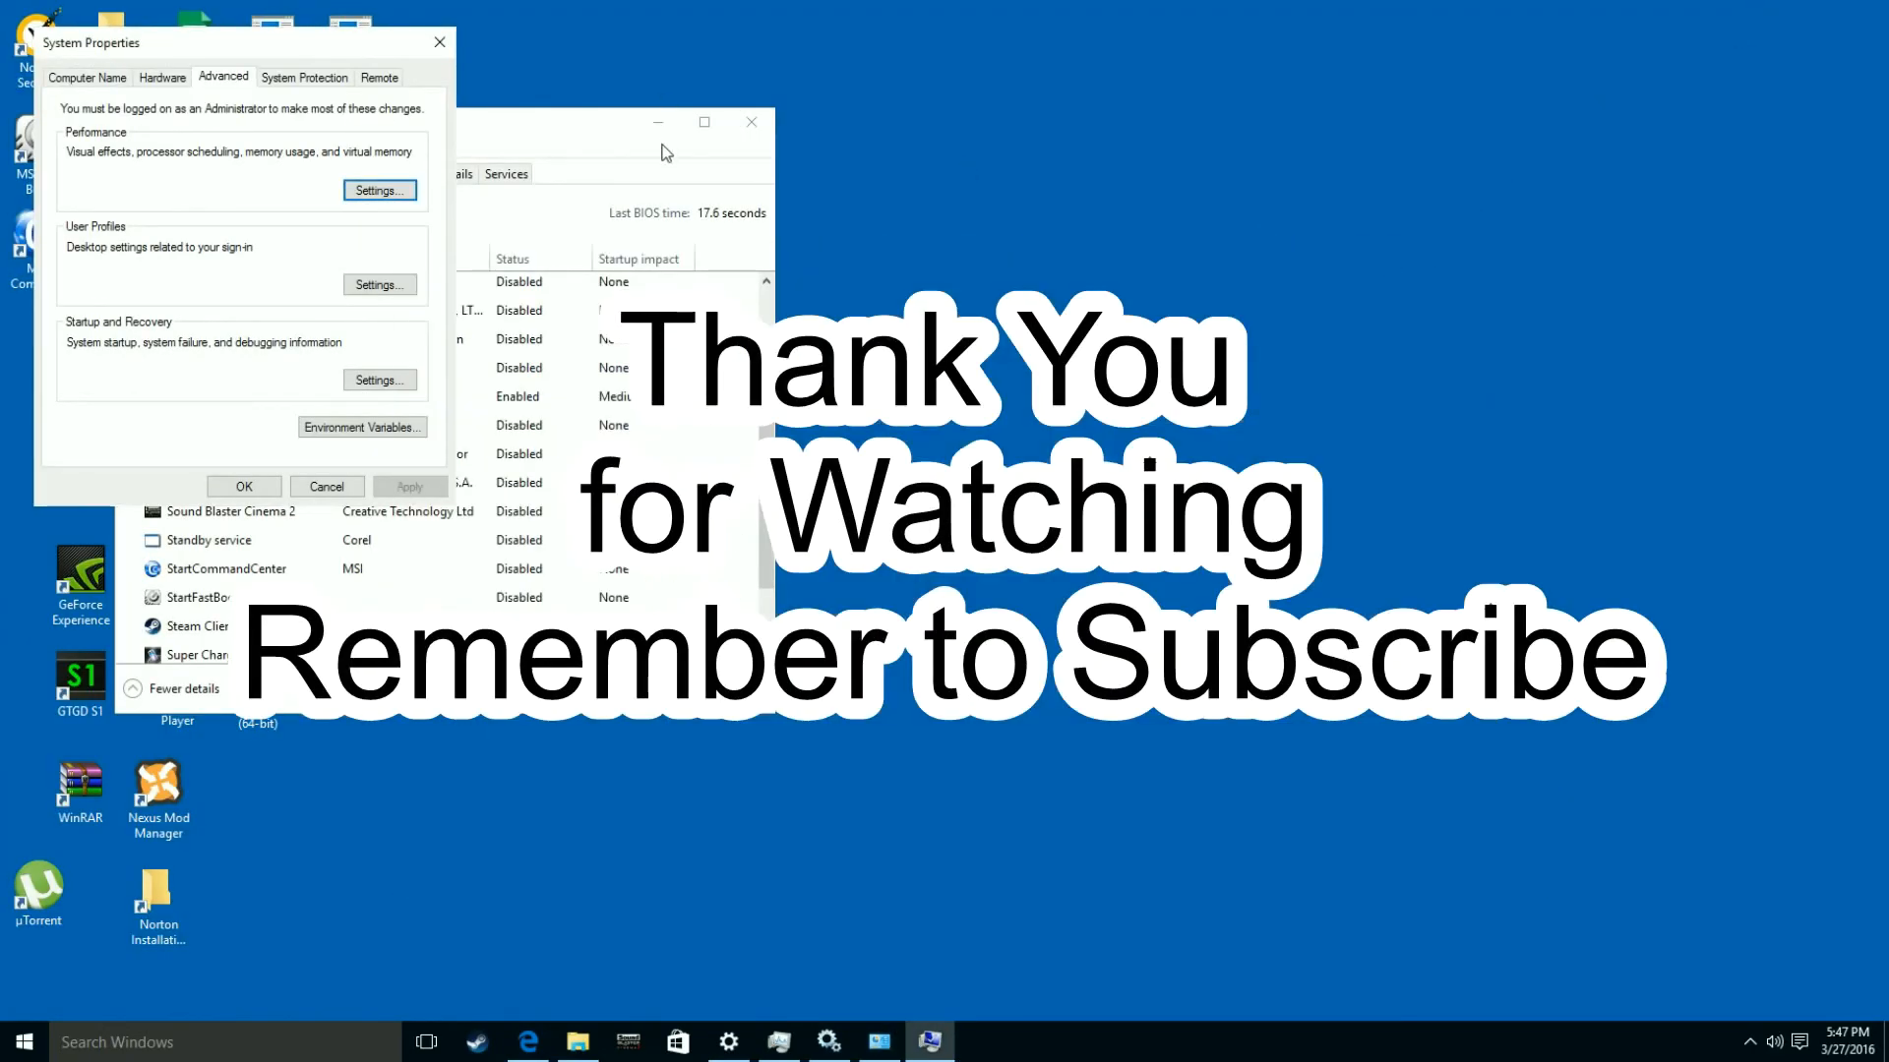